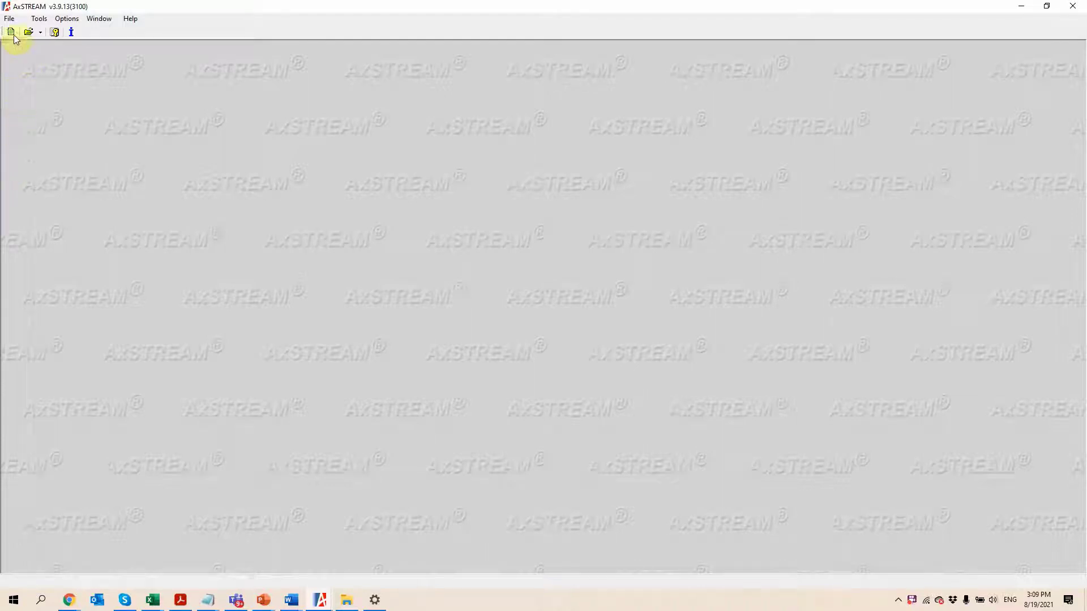
# Begin a new project and select the Radial Turbine tile among the Main machine types
pyautogui.click(11, 32)
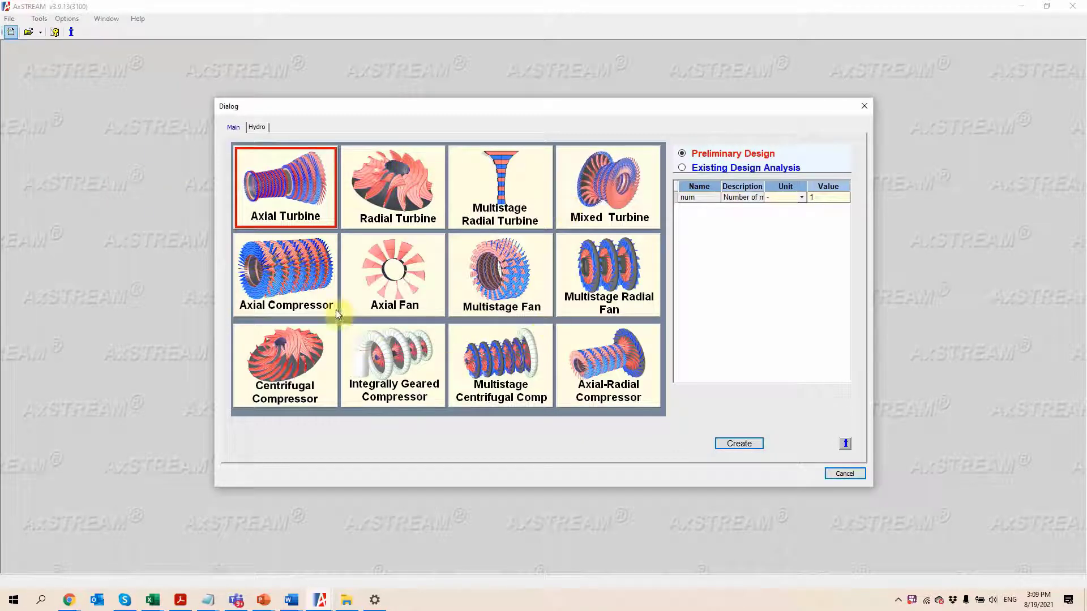
pyautogui.click(257, 129)
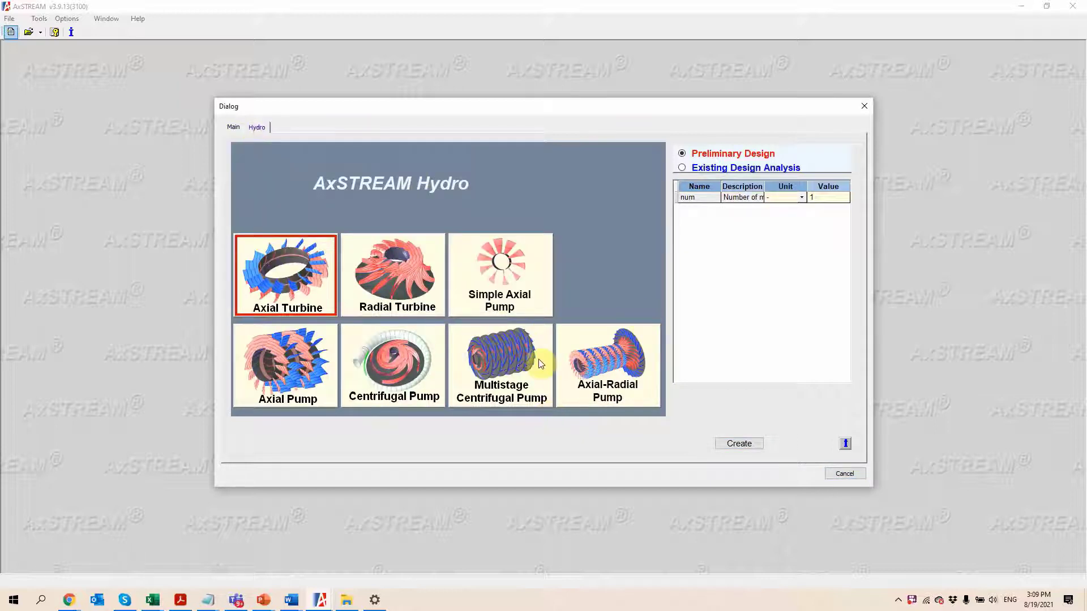
pyautogui.click(232, 129)
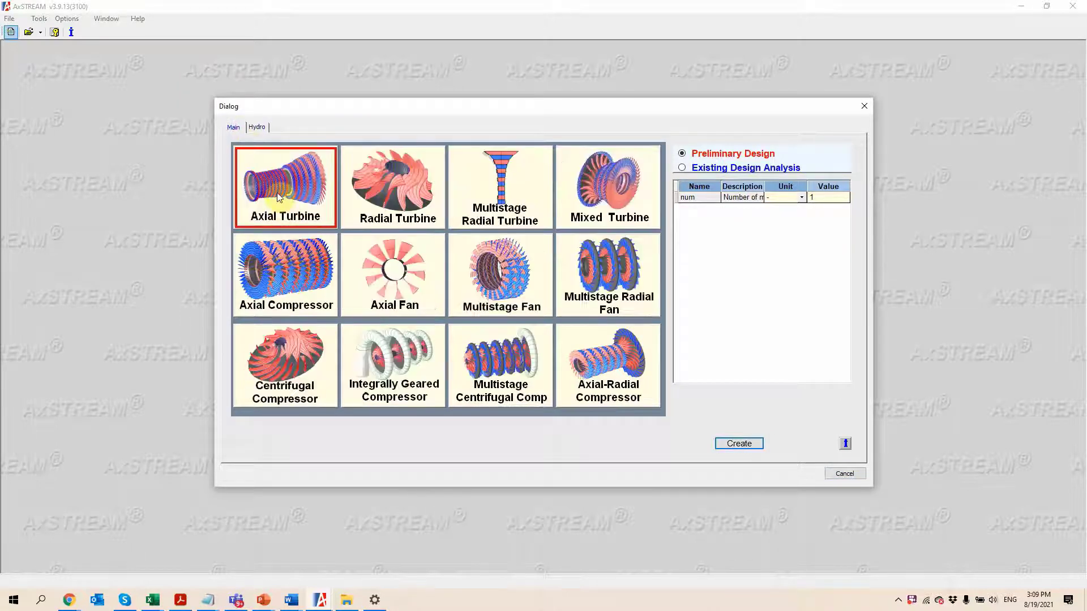
pyautogui.click(395, 205)
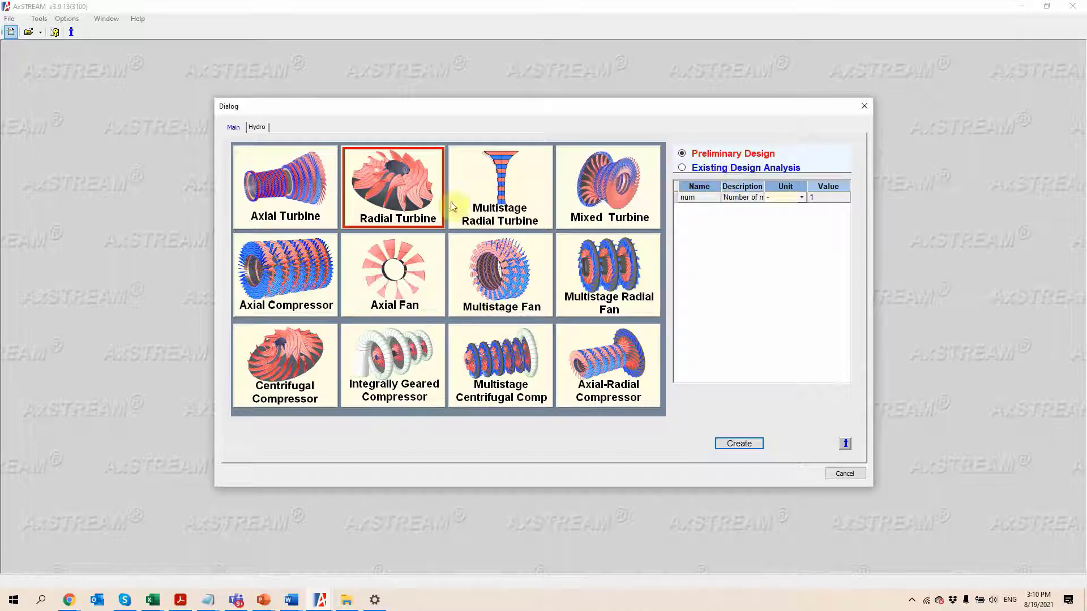
# Create the radial turbine project and expand the stator blade down to geometry section 2
pyautogui.click(735, 442)
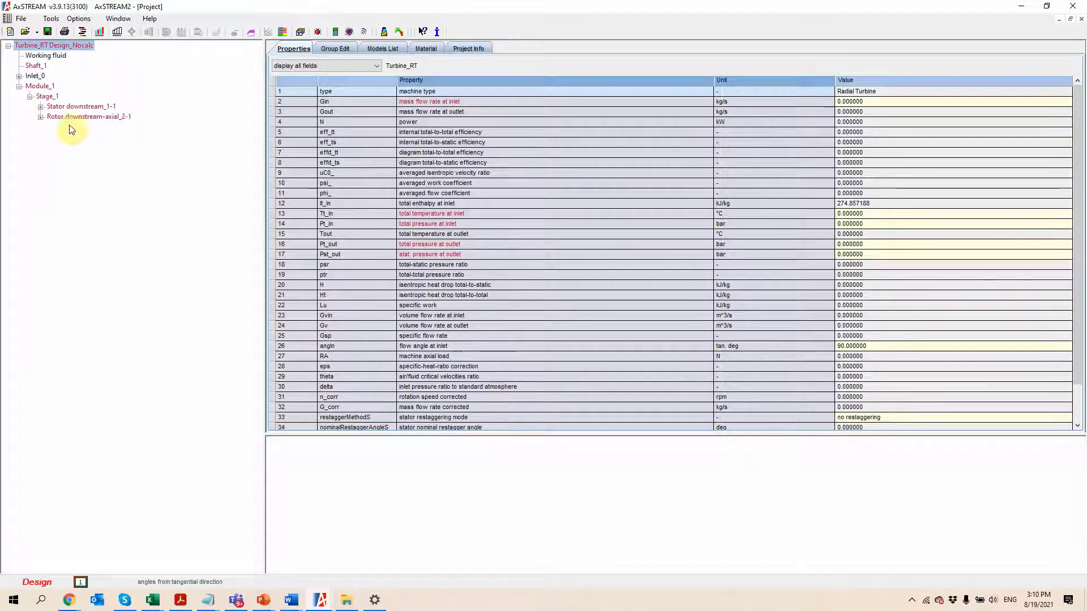
pyautogui.click(40, 106)
pyautogui.click(51, 147)
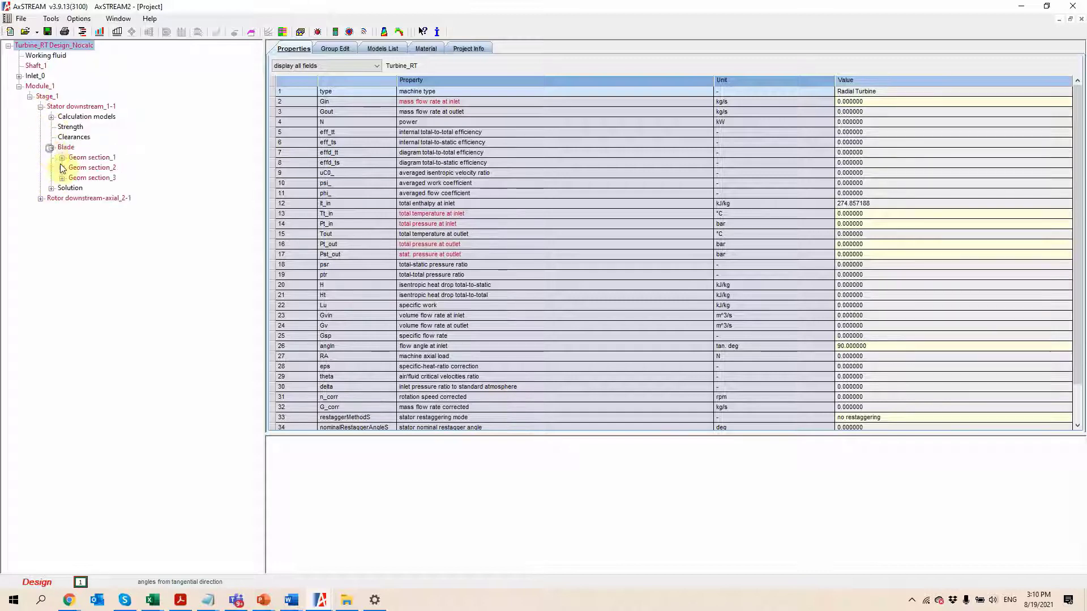
pyautogui.click(62, 167)
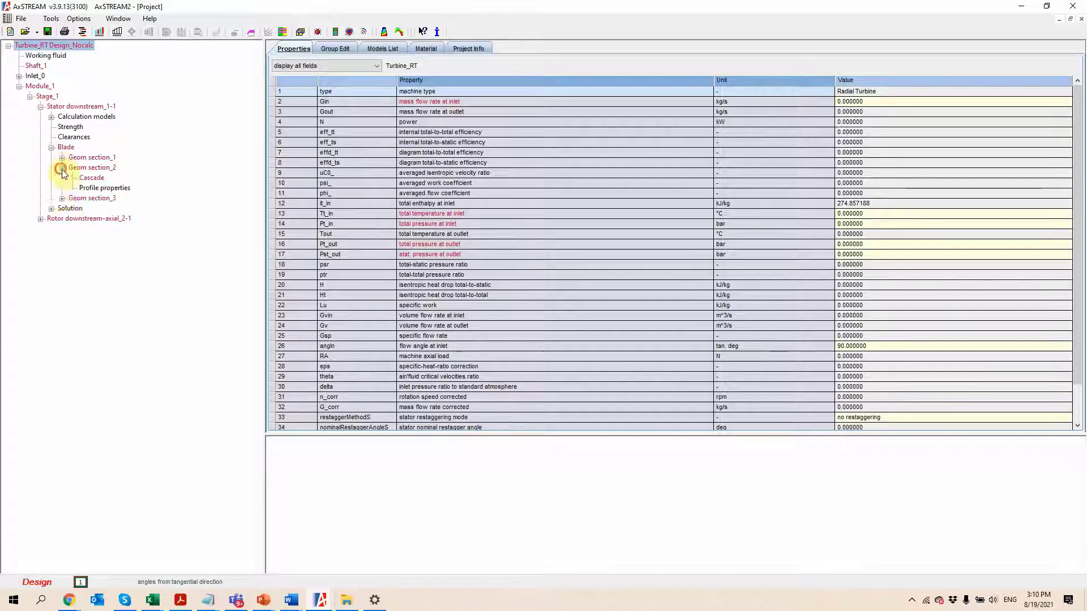
# Expand the rotor blade and its inlet/outlet calc sections, then open Preliminary Design
pyautogui.click(40, 218)
pyautogui.click(51, 259)
pyautogui.click(51, 301)
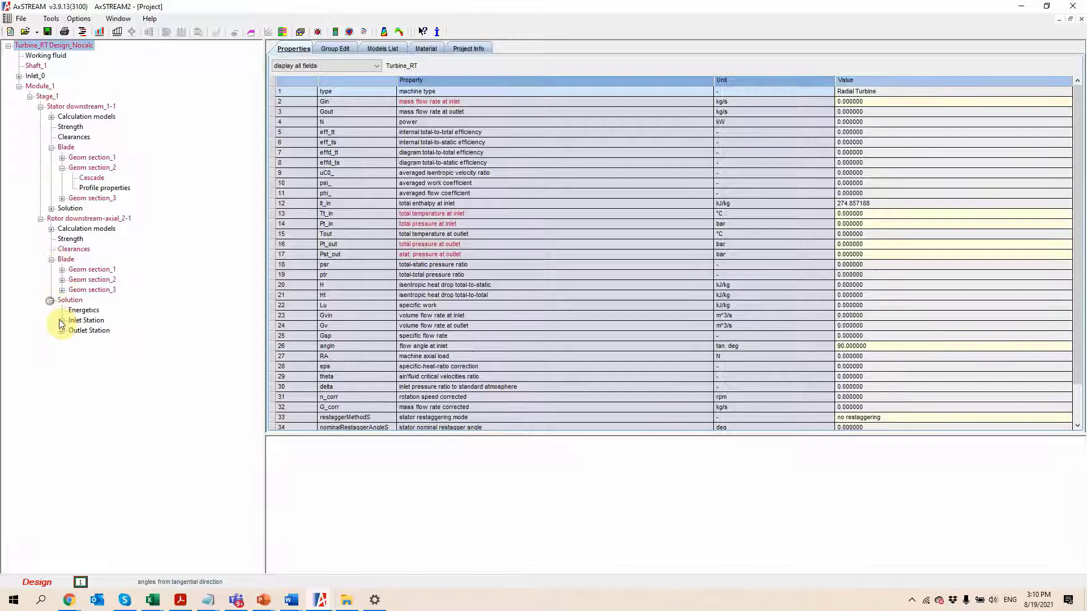
pyautogui.click(62, 321)
pyautogui.click(61, 371)
pyautogui.click(72, 351)
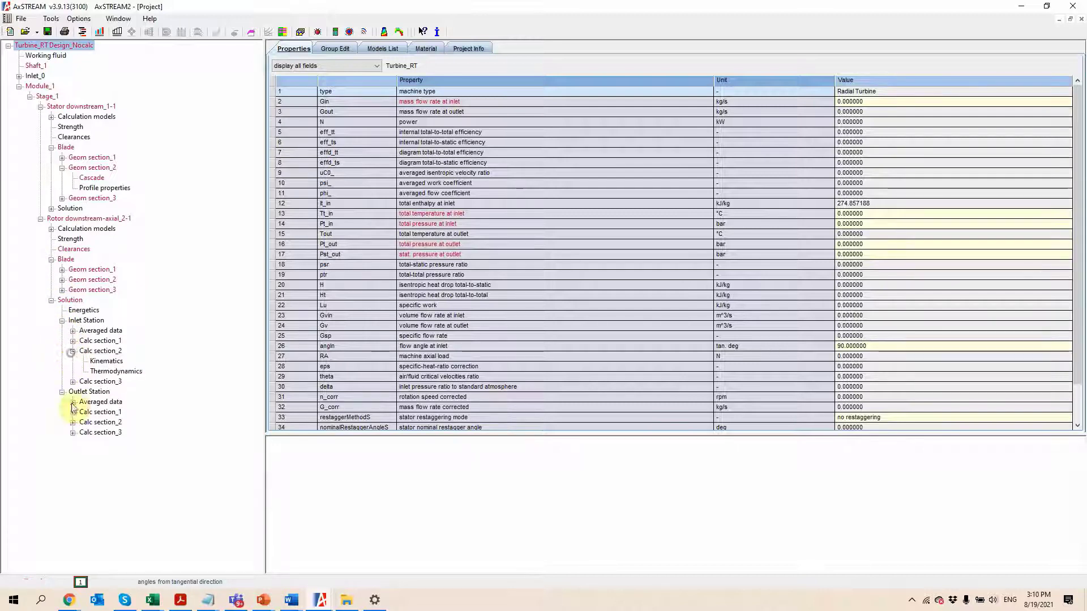
pyautogui.click(72, 423)
pyautogui.click(120, 36)
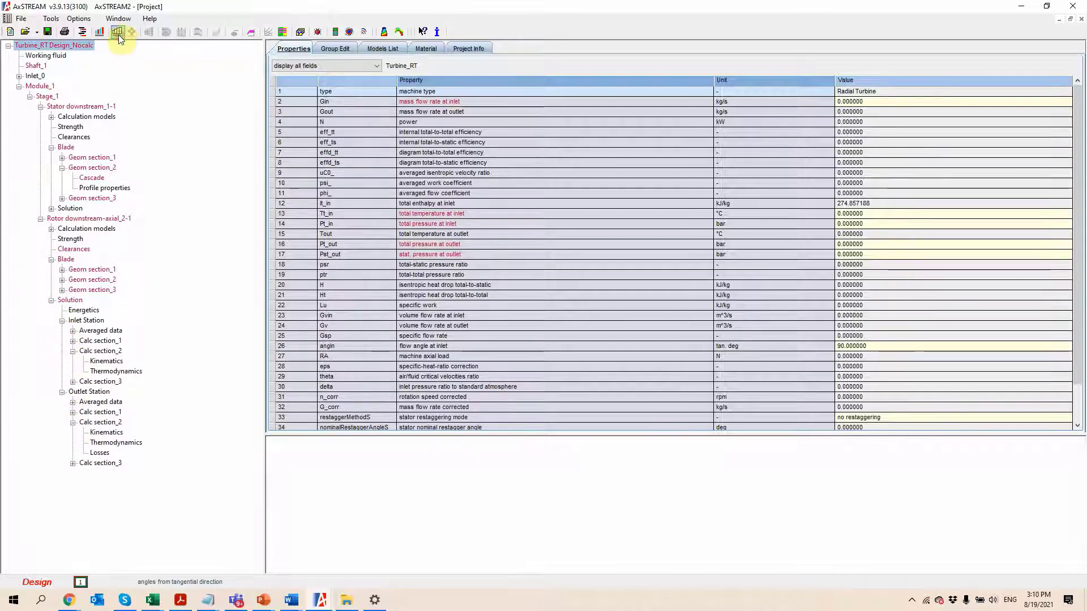
# Review Module 1's design parameter rows and set the number of search points to 200
pyautogui.click(99, 66)
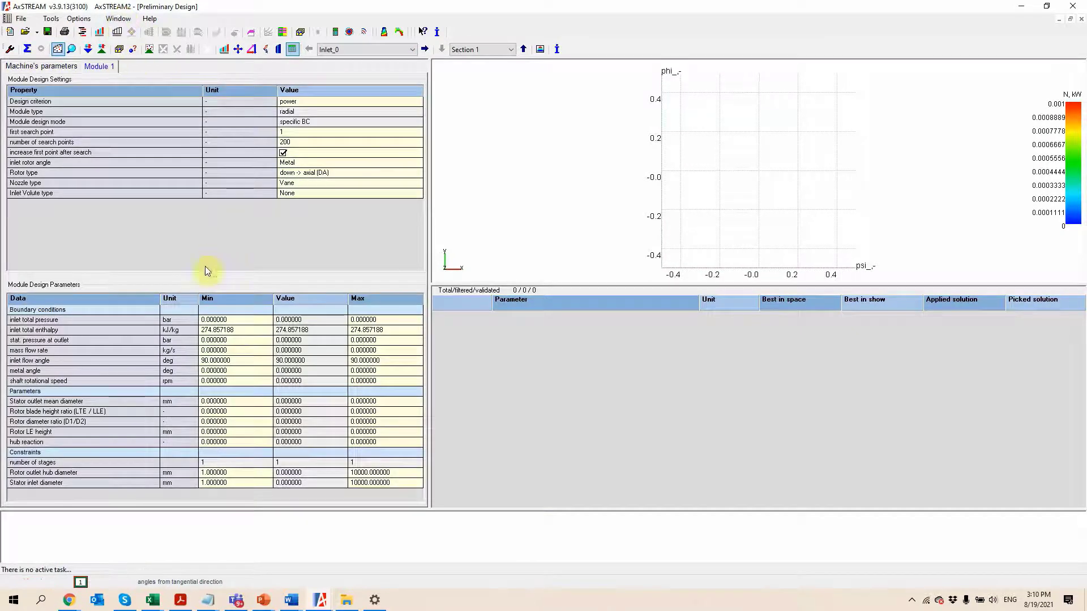
pyautogui.click(135, 383)
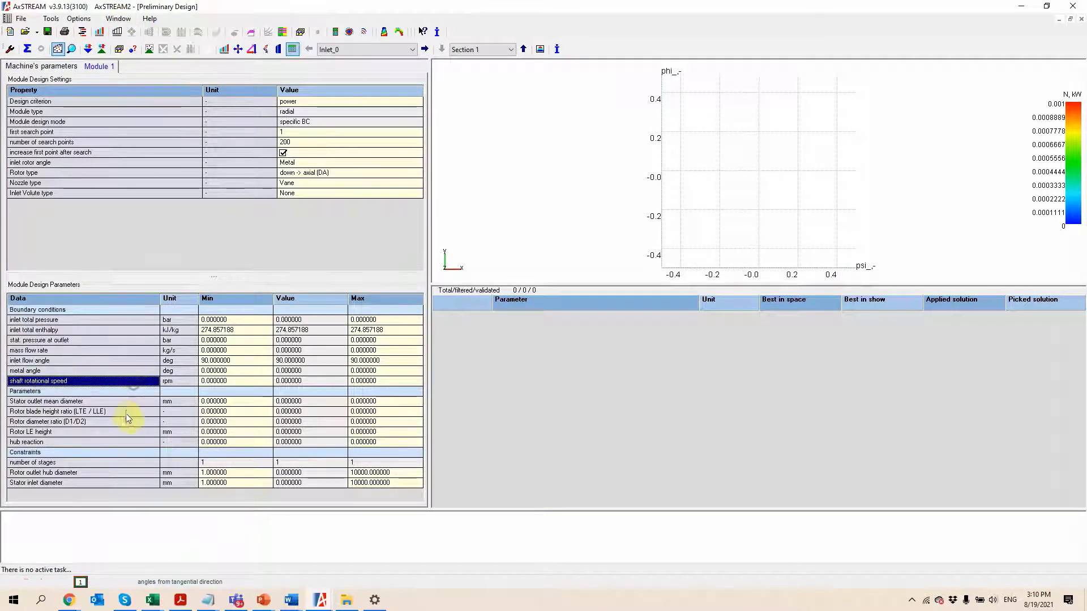
pyautogui.moveTo(121, 422); pyautogui.dragTo(120, 482)
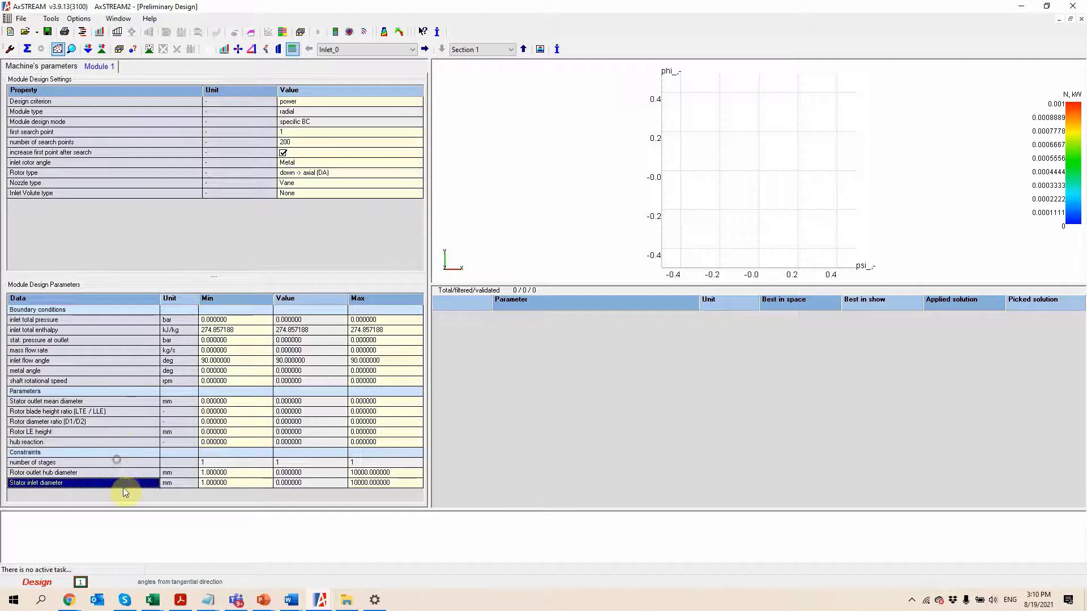
pyautogui.click(301, 145)
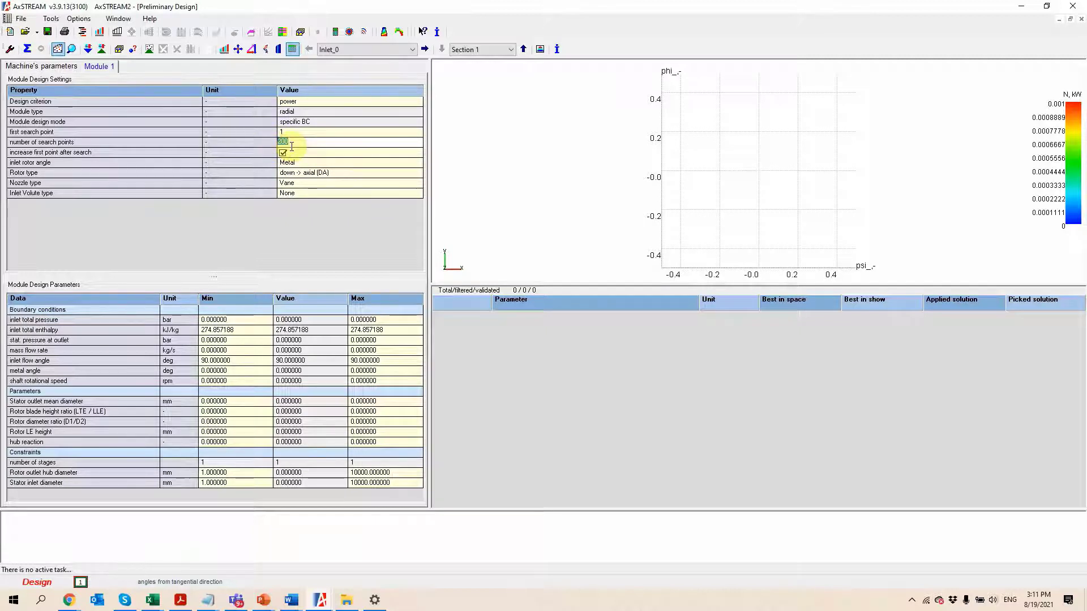
pyautogui.click(247, 313)
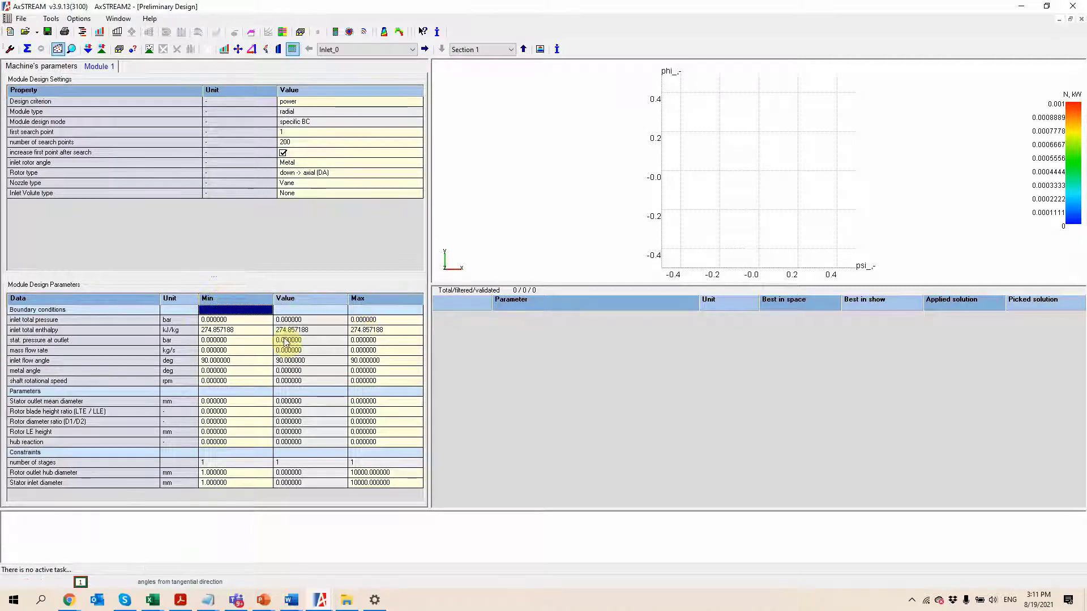
pyautogui.click(320, 600)
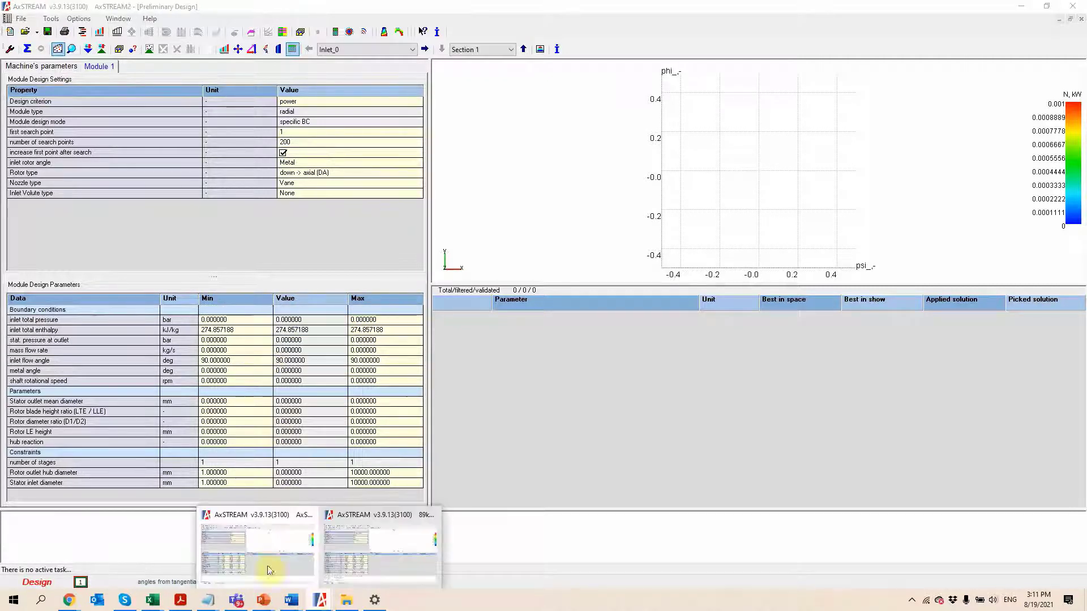
# Switch to the 89kW_RT_PD design and enter 60000 as the shaft speed maximum
pyautogui.click(353, 542)
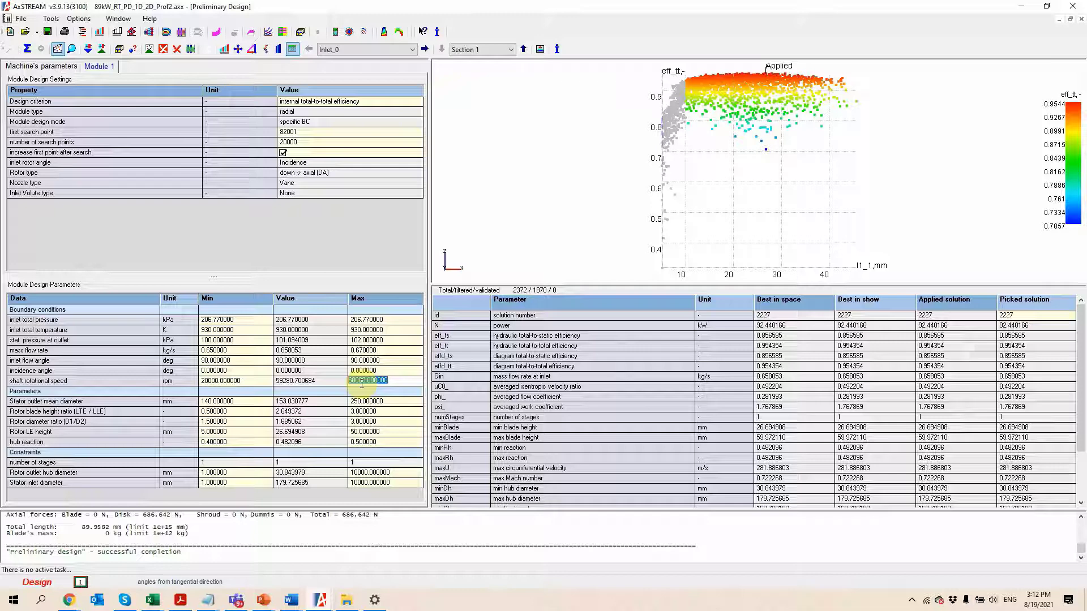
pyautogui.click(326, 391)
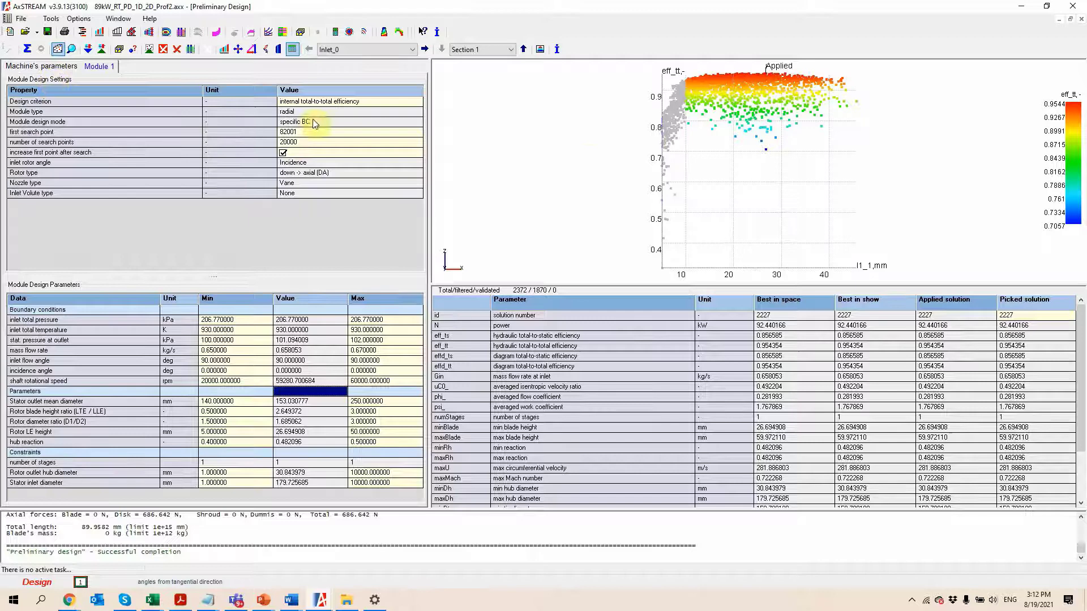
# Reset the parameter range filters so every solution shows on the plot
pyautogui.click(72, 49)
pyautogui.click(43, 498)
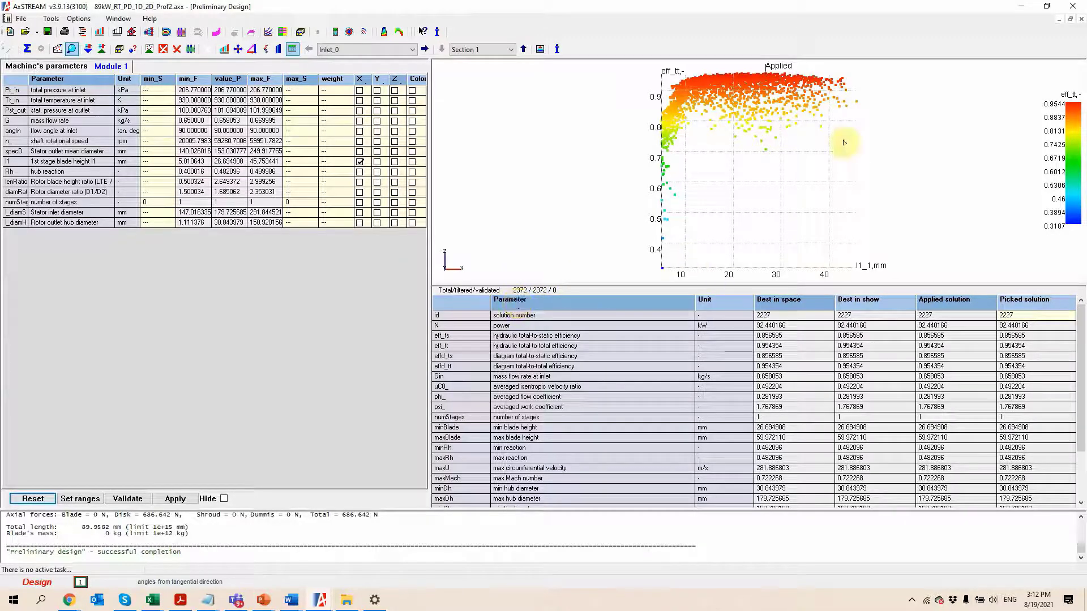
pyautogui.scroll(3, 725, 160)
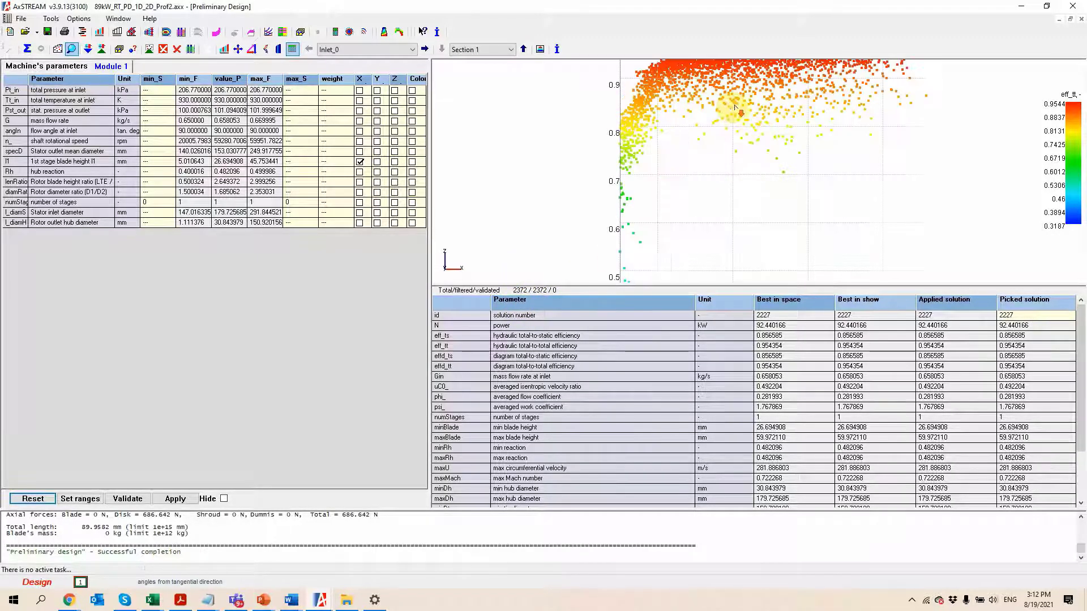
pyautogui.scroll(-3, 679, 254)
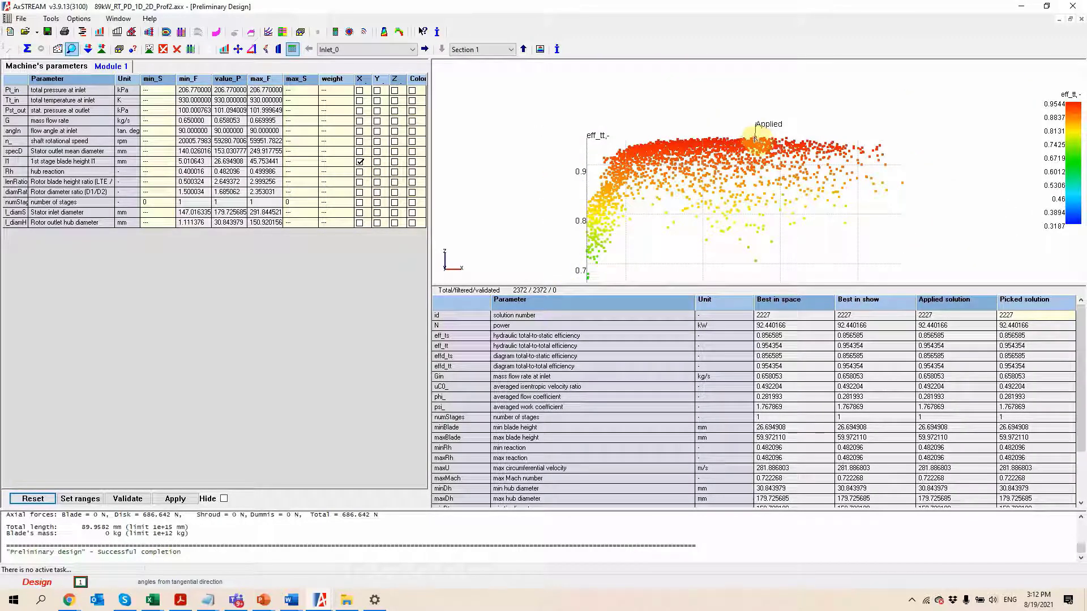
# Show the meridional flow path and apply a design point giving 72.38 kW and eff_tt 0.857
pyautogui.click(222, 50)
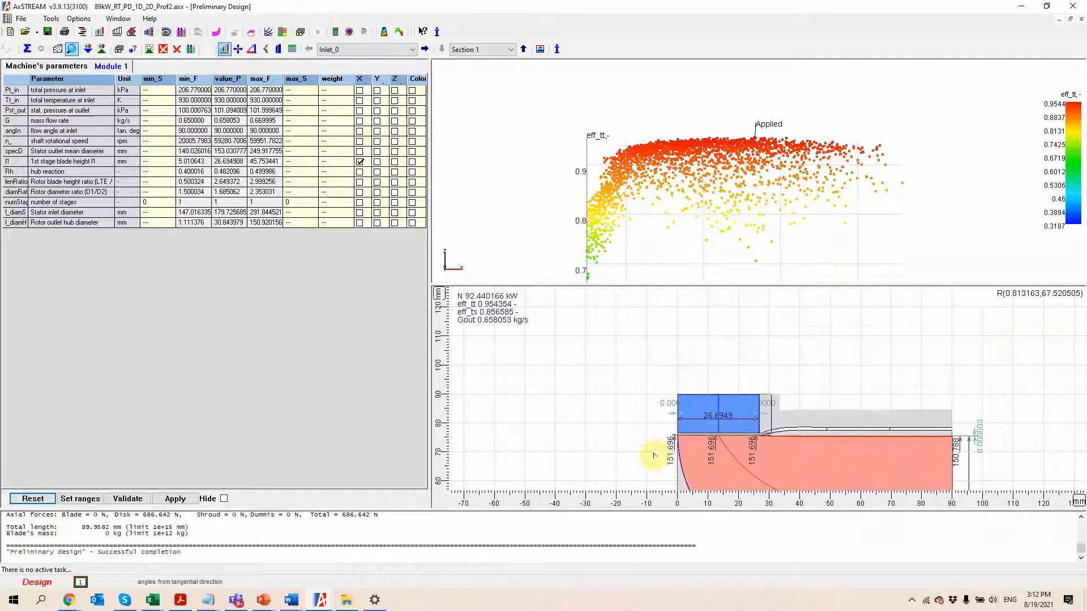
pyautogui.scroll(2, 595, 334)
pyautogui.rightClick(619, 163)
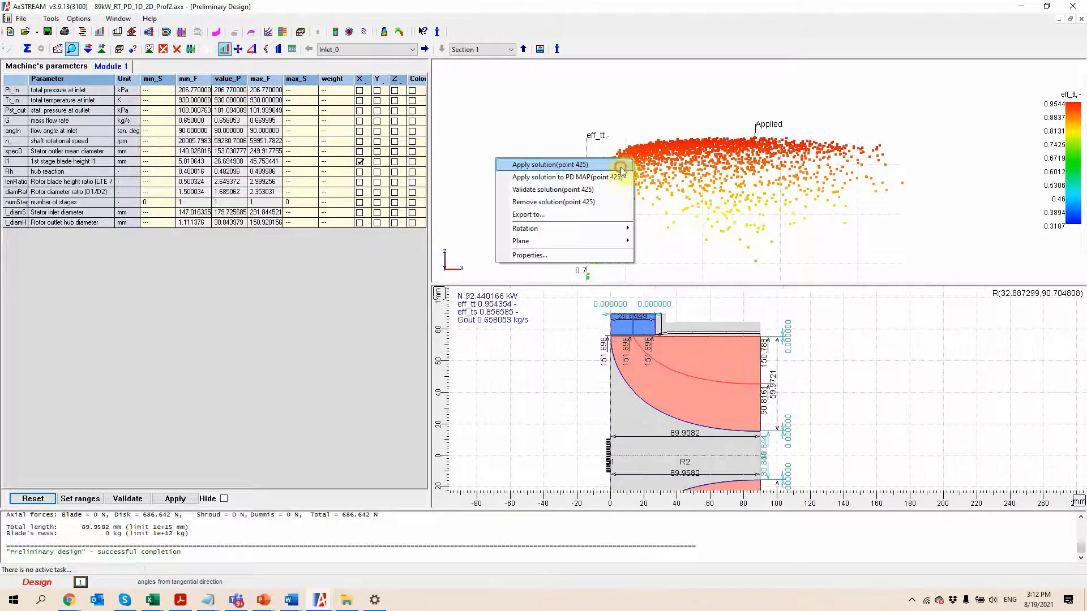
pyautogui.click(606, 168)
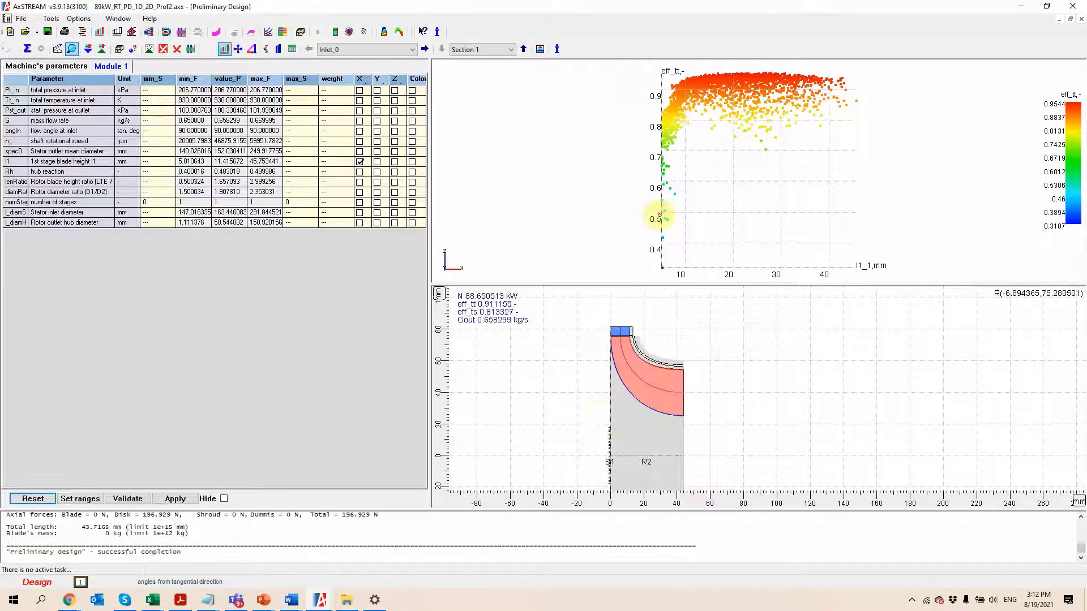
pyautogui.rightClick(724, 106)
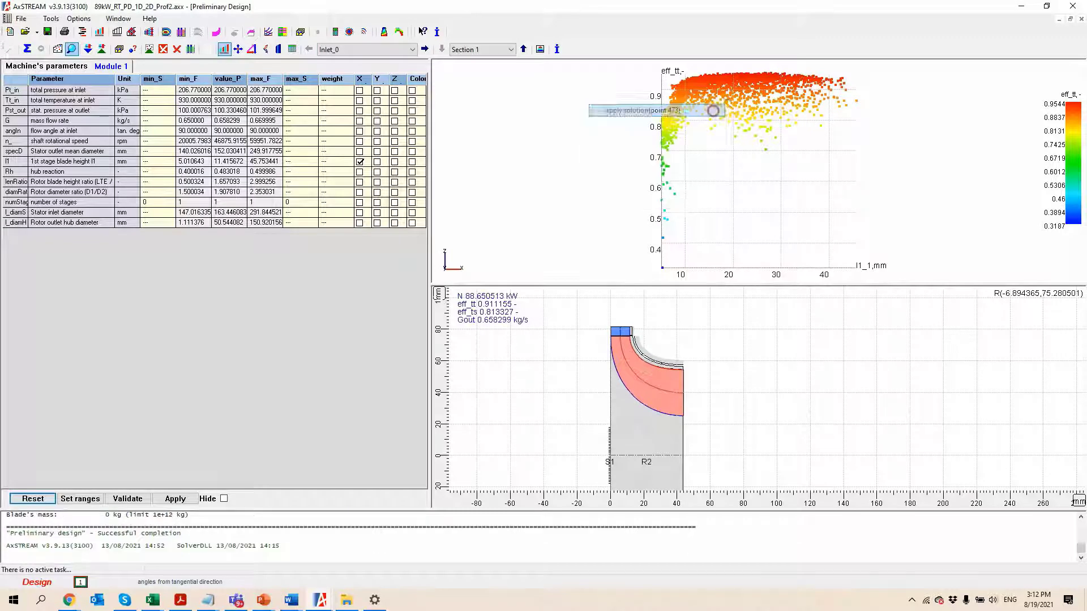
pyautogui.click(711, 109)
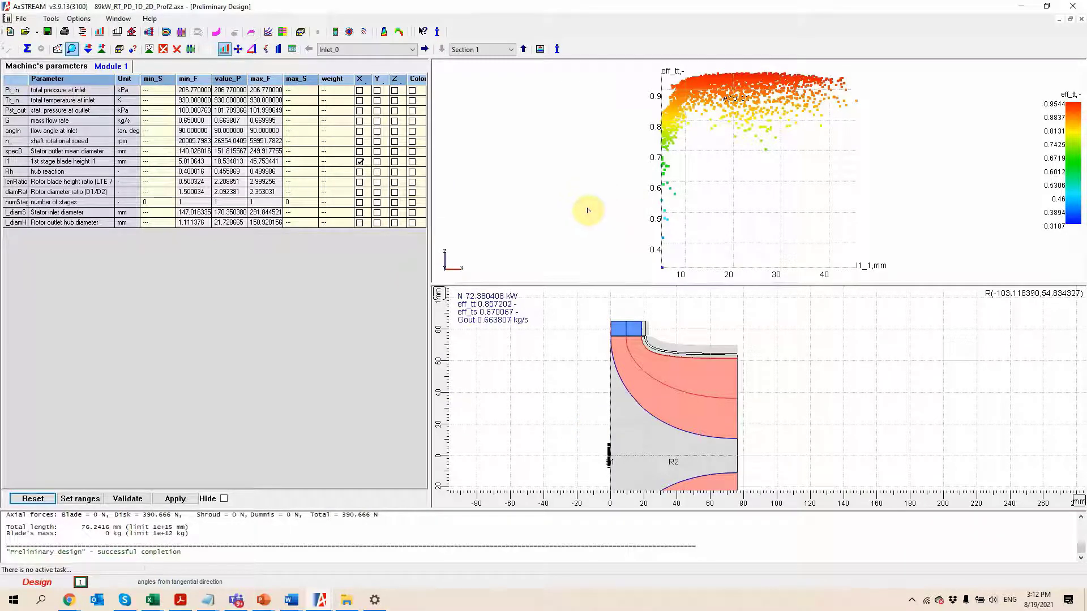
# Try plotting the designs against shaft rotational speed, stator outlet diameter specD and blade height l1
pyautogui.click(54, 66)
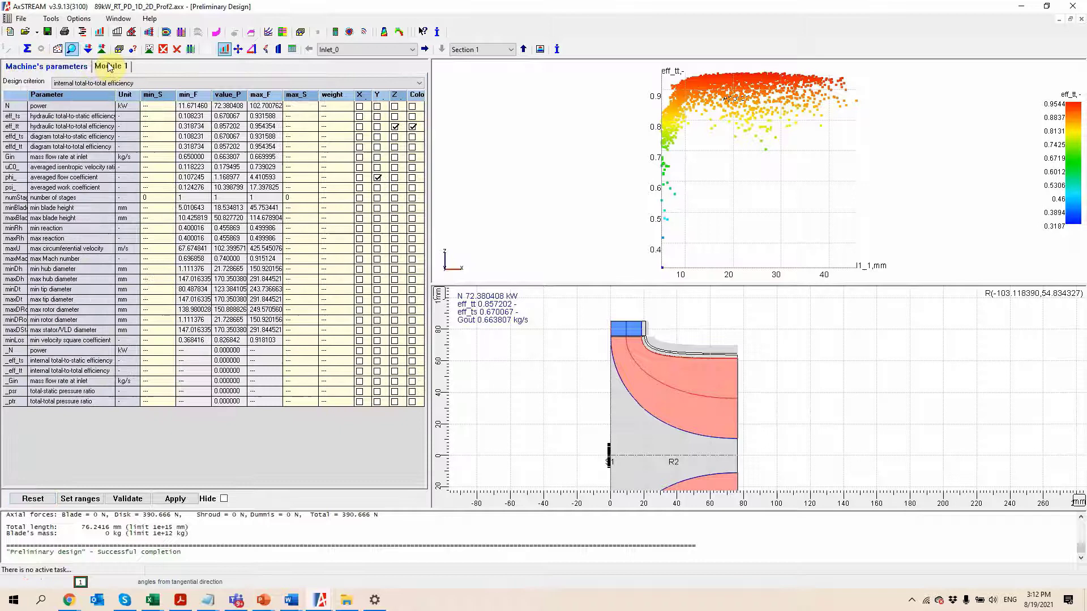
pyautogui.click(109, 66)
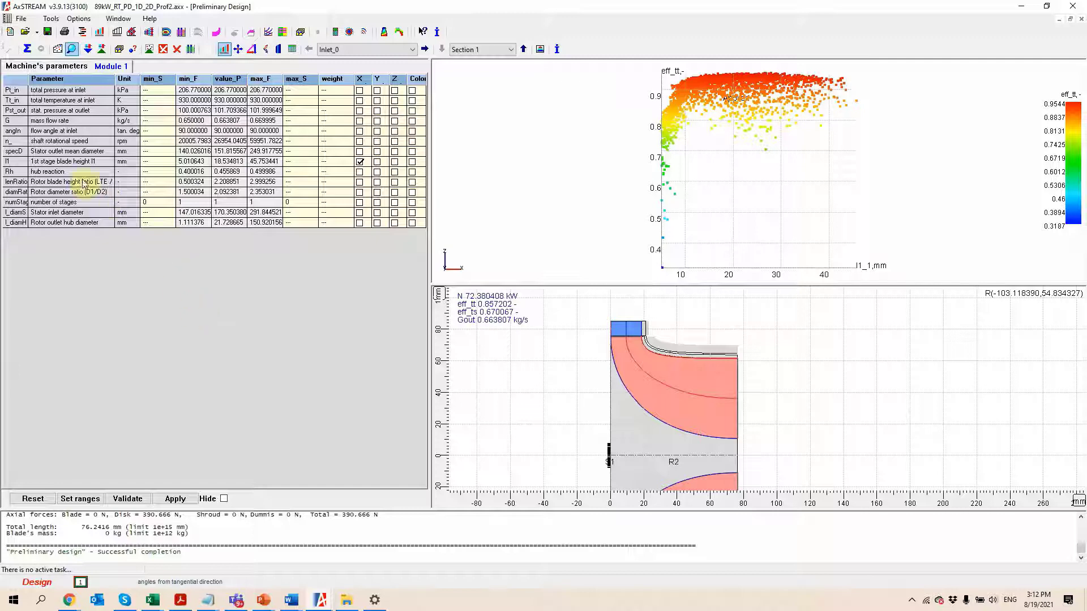
pyautogui.click(90, 141)
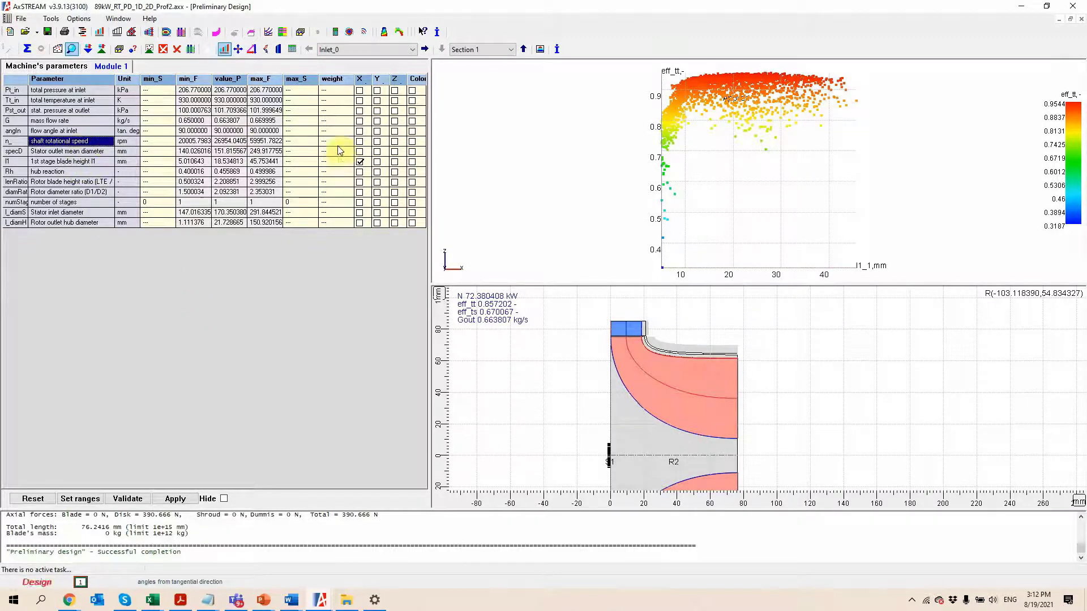
pyautogui.click(360, 141)
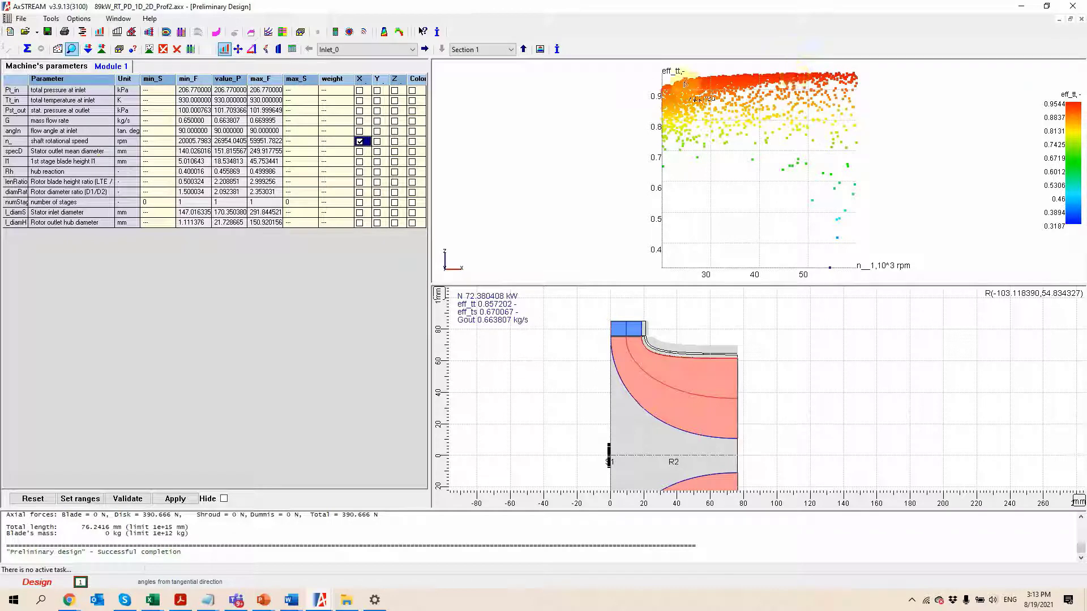
pyautogui.moveTo(683, 84)
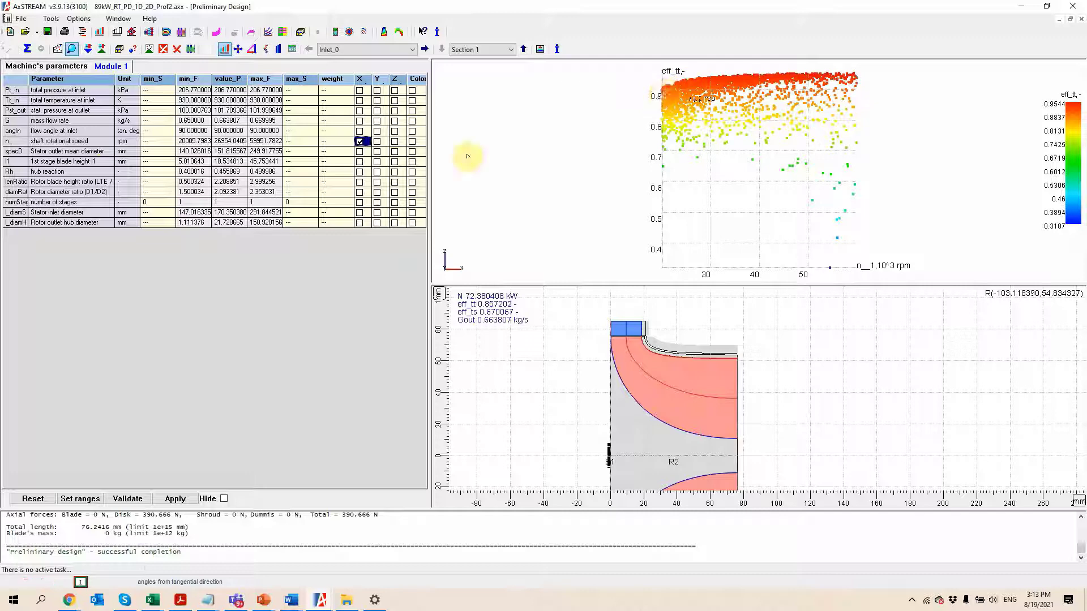
pyautogui.click(361, 152)
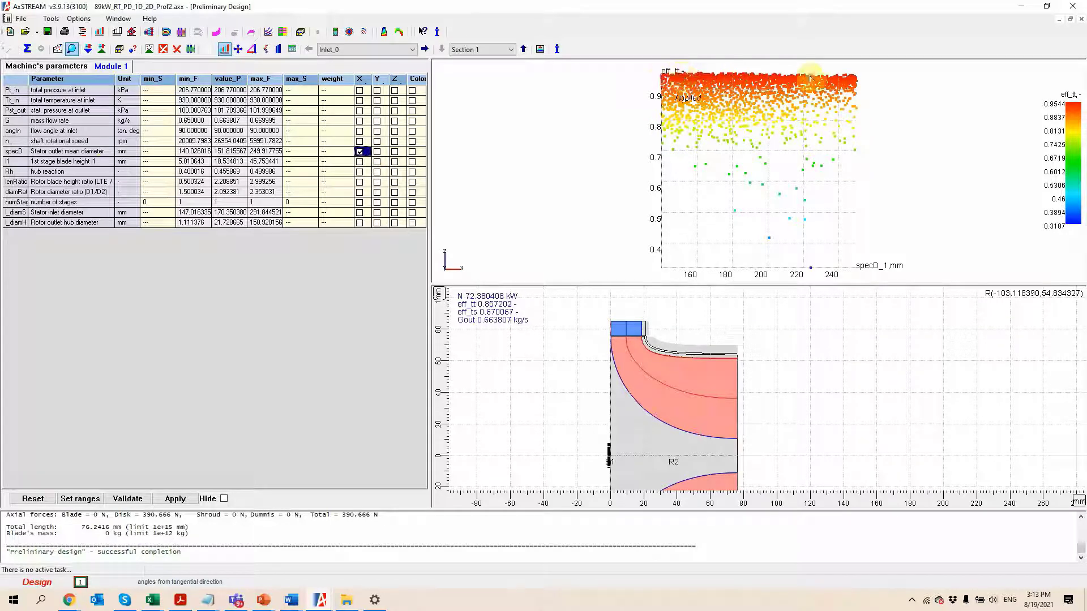
pyautogui.click(395, 142)
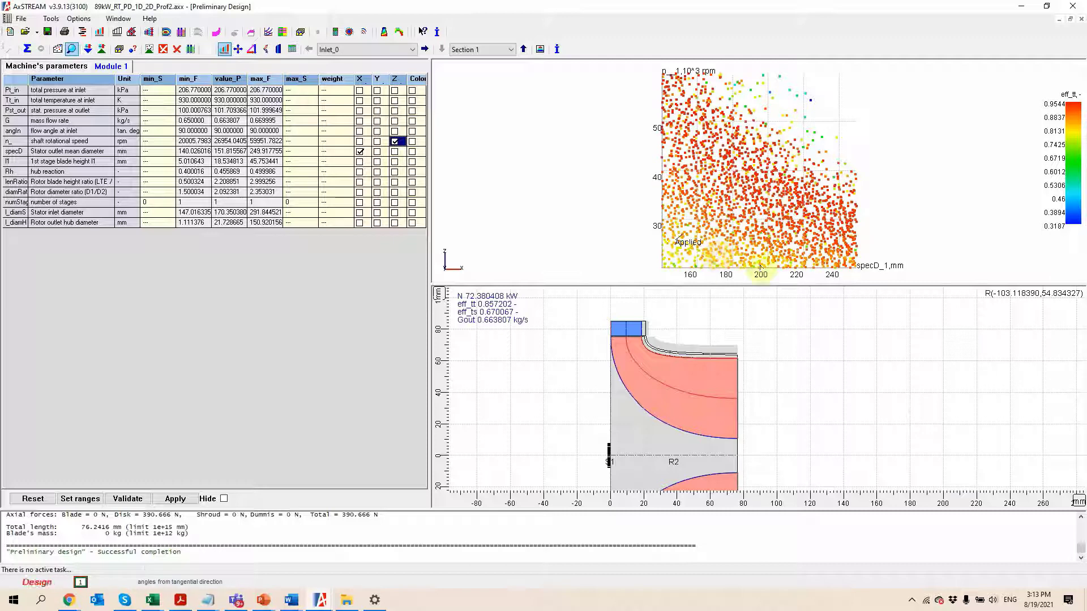
pyautogui.moveTo(847, 240)
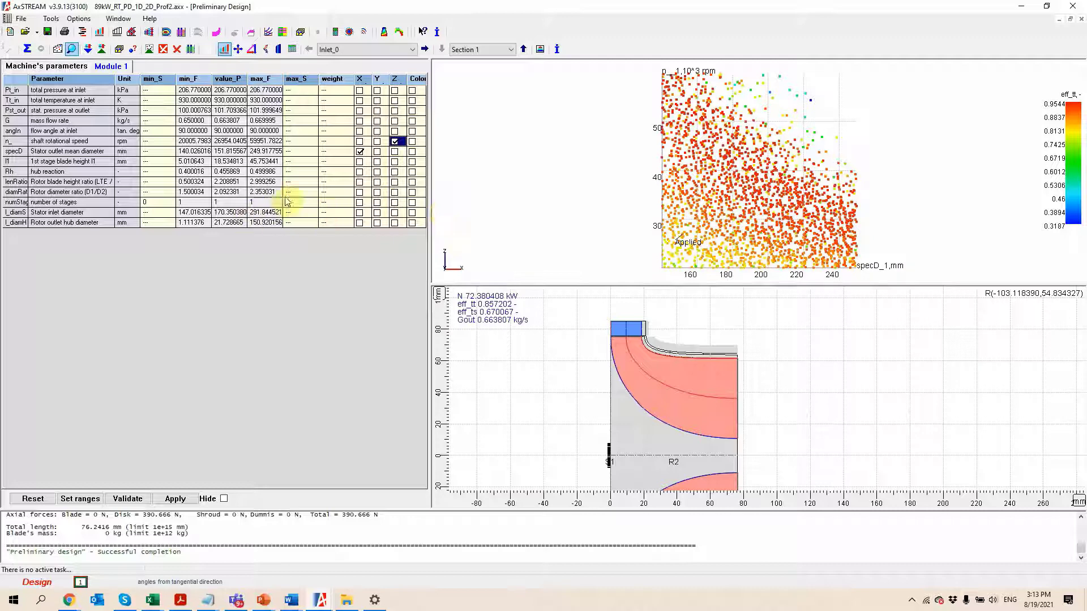
pyautogui.click(360, 161)
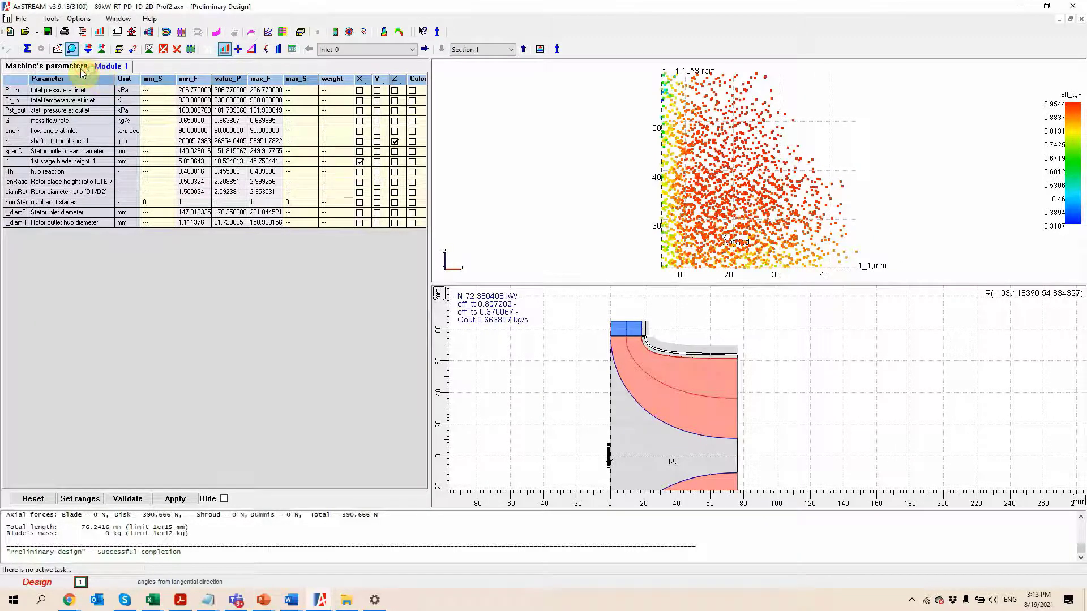
# Put eff_tt on the vertical axis against l1 and select the l1 parameter row
pyautogui.click(107, 66)
pyautogui.click(378, 126)
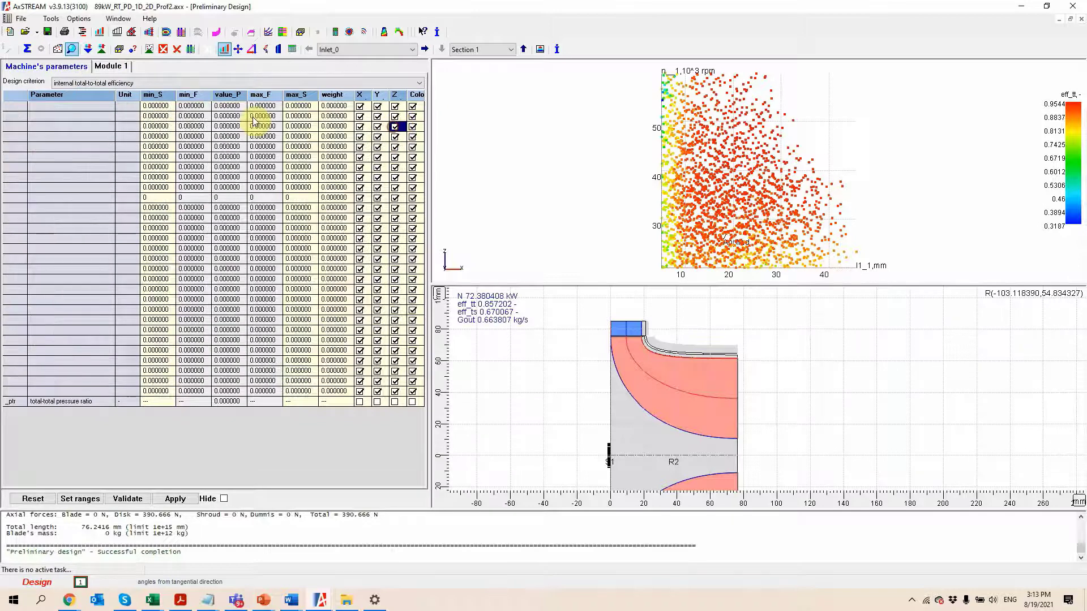
pyautogui.click(119, 67)
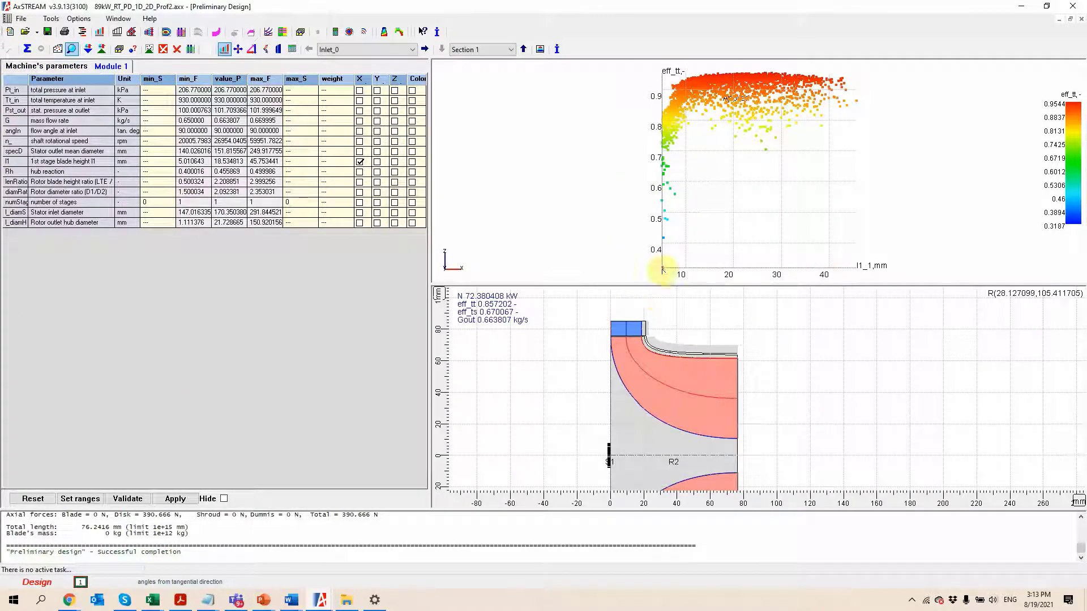
pyautogui.click(80, 164)
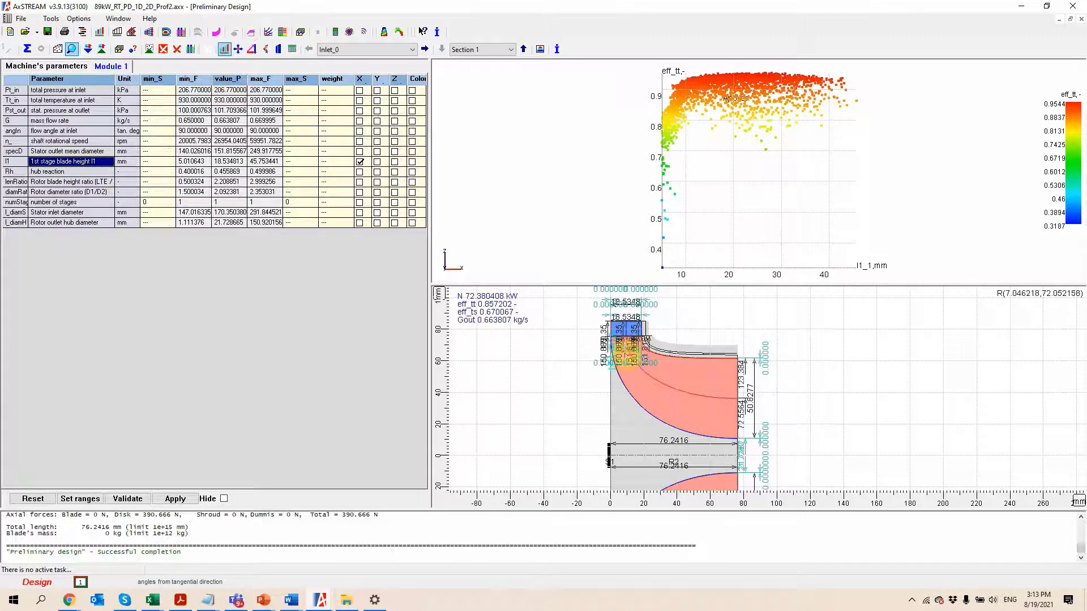
pyautogui.scroll(2, 632, 355)
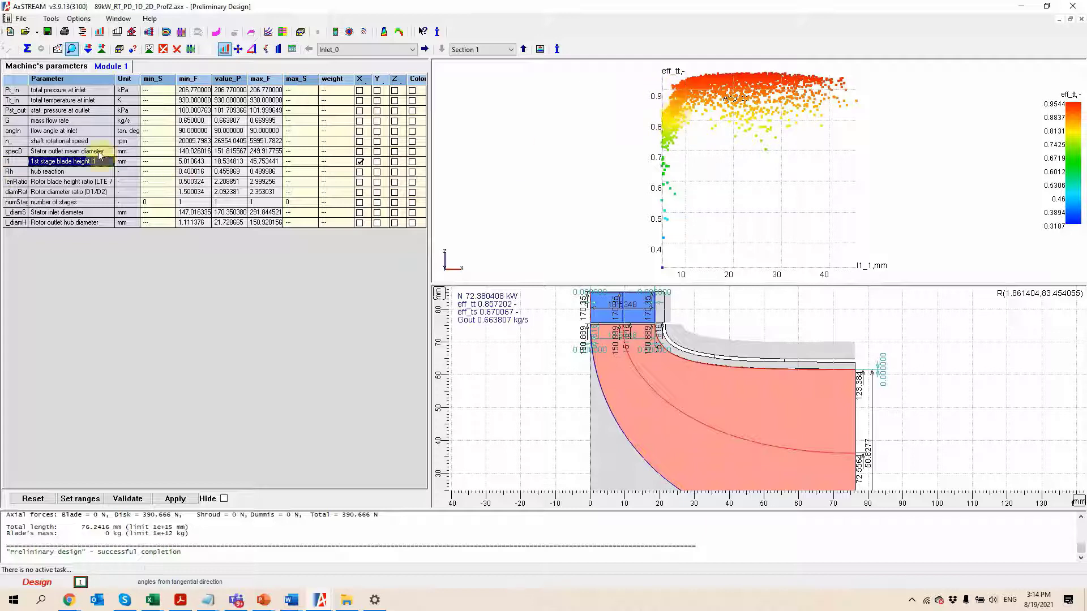
# Enter 9 mm as the l1 minimum, greying out shorter-blade designs
pyautogui.click(163, 164)
pyautogui.write('9')
pyautogui.press('Return')
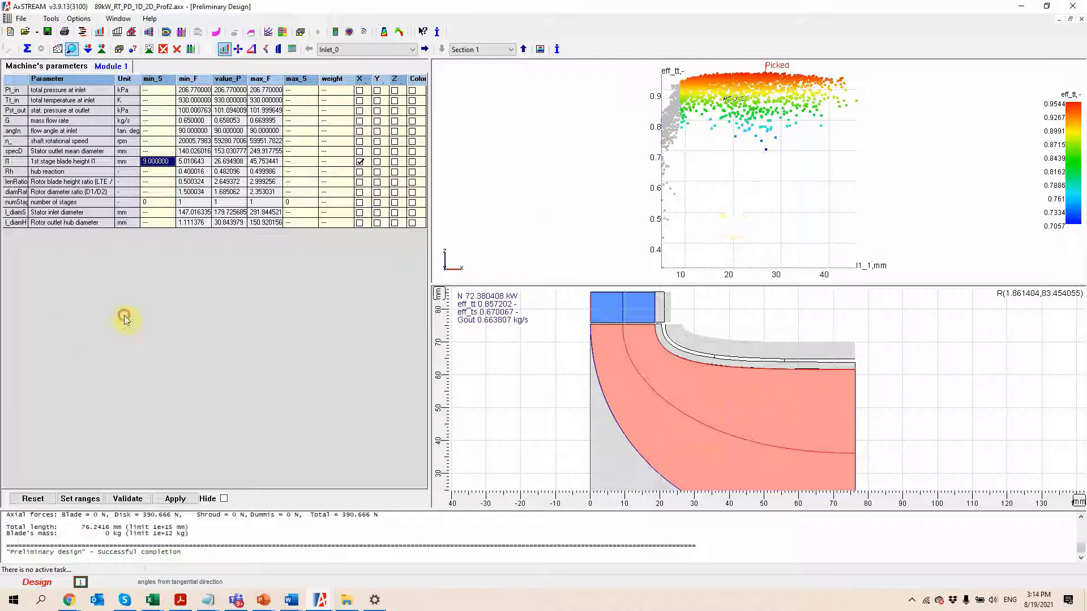
pyautogui.moveTo(688, 325)
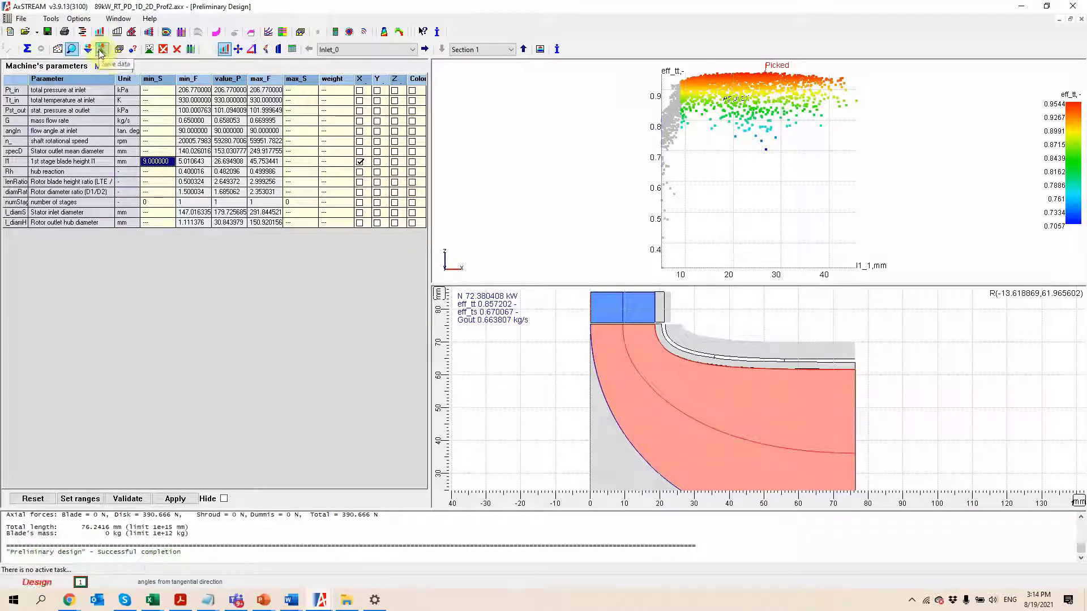
# Run the 1D/2D streamline calculation with default meanline parameters, reaching 93.006 kW and eff_tt 0.9165
pyautogui.moveTo(489, 336)
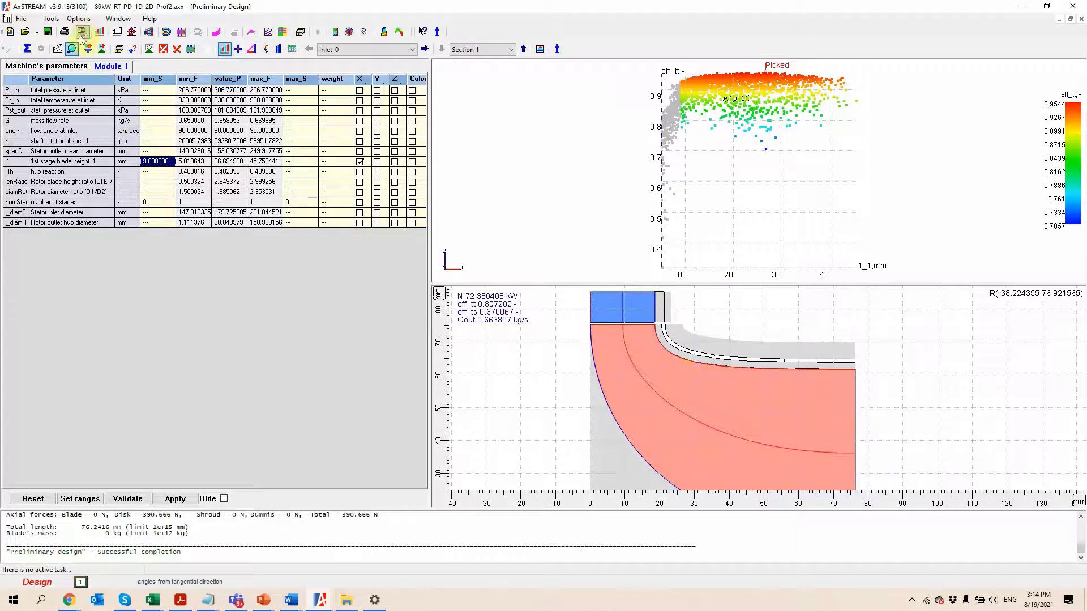
pyautogui.click(146, 33)
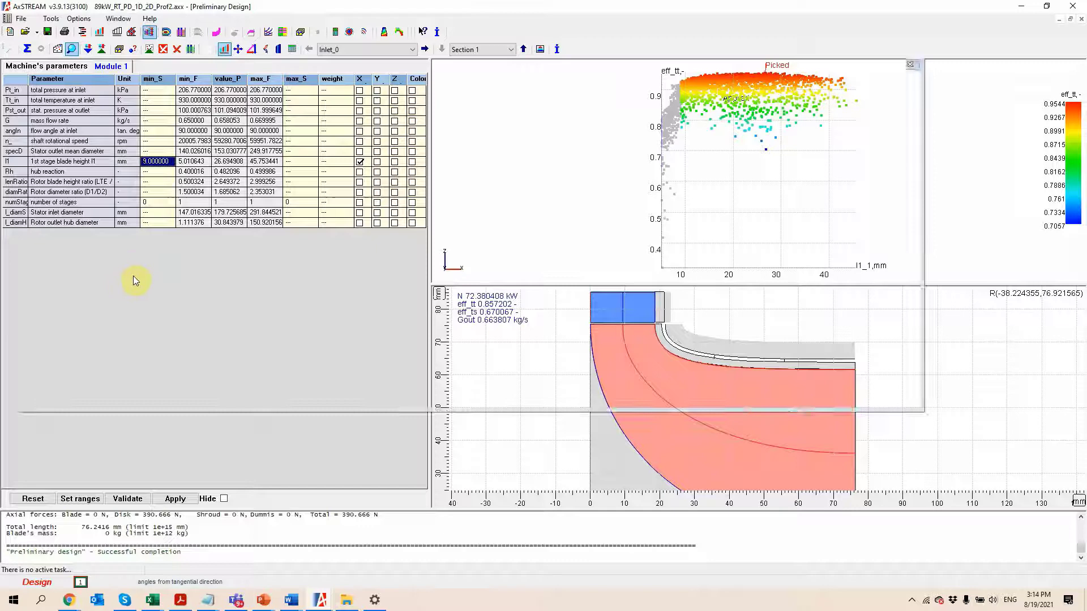
pyautogui.click(10, 49)
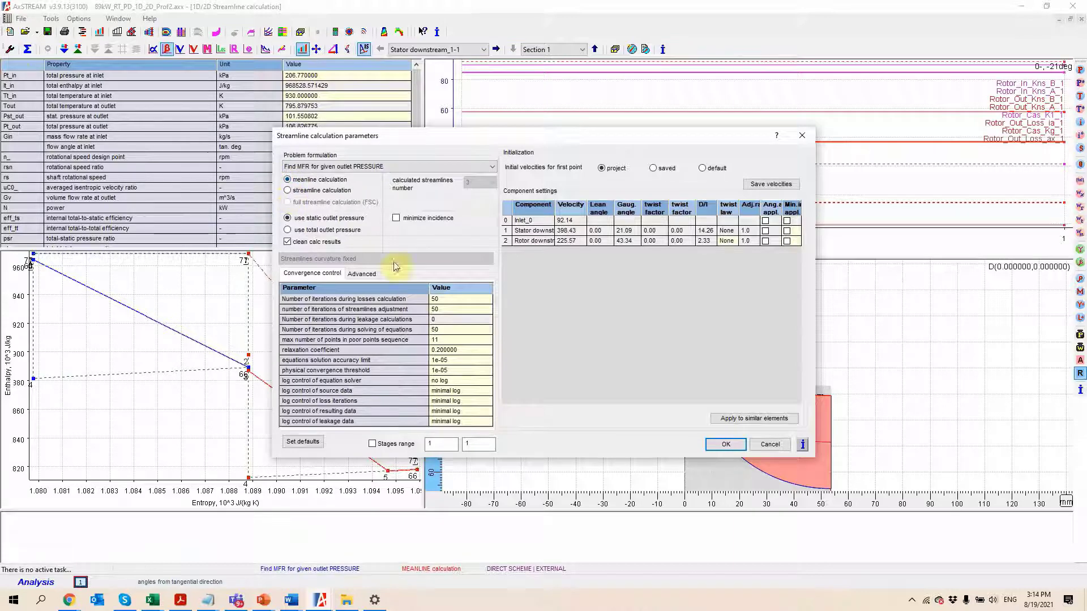
pyautogui.click(726, 445)
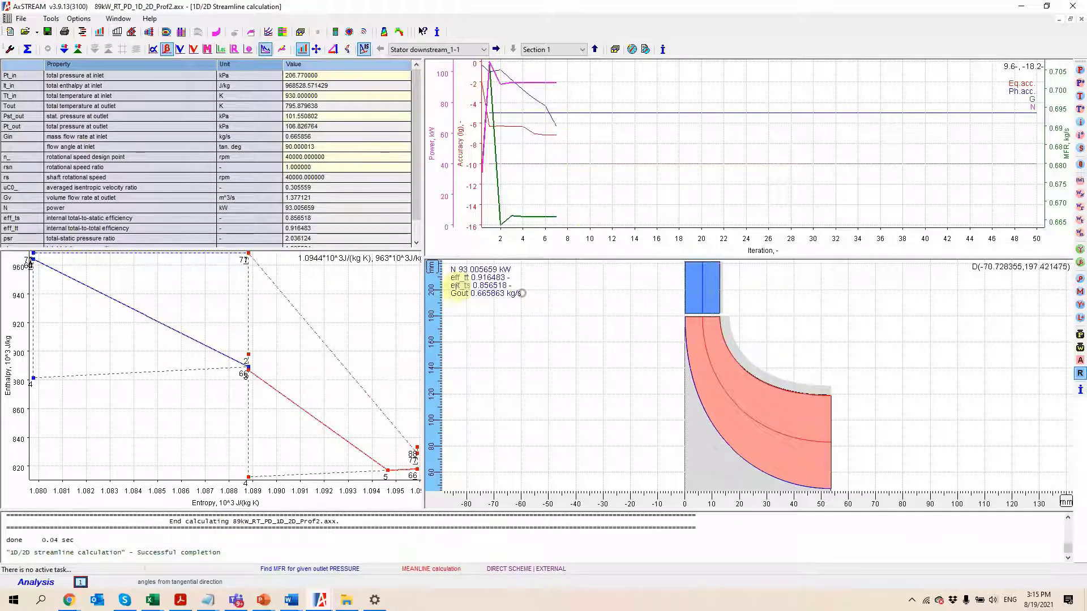
# Chart flow angles against relative blade height and select the inlet total enthalpy value in the table
pyautogui.click(500, 313)
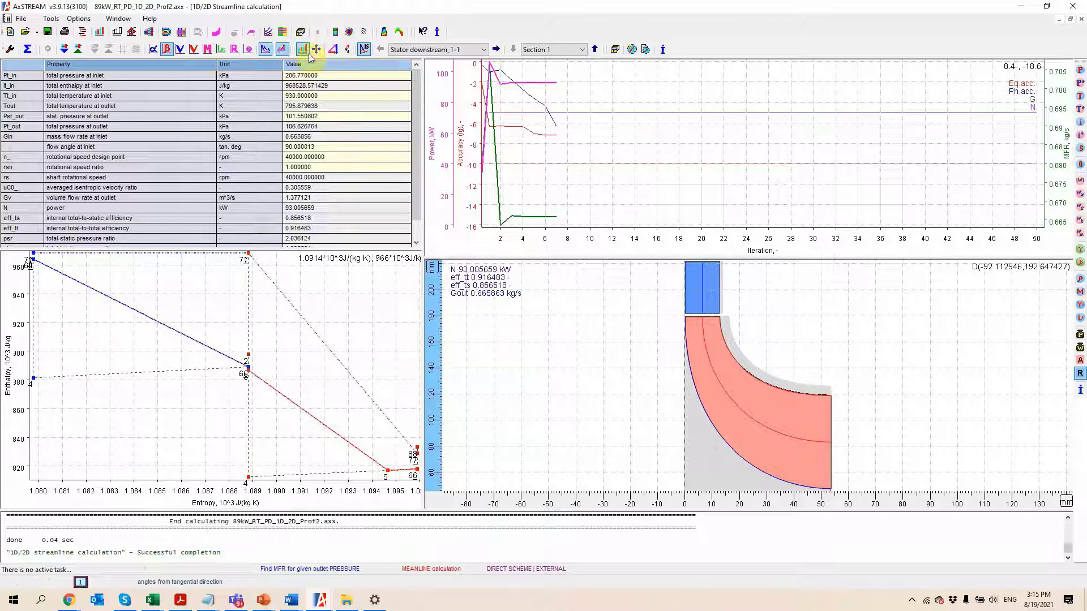
pyautogui.click(364, 50)
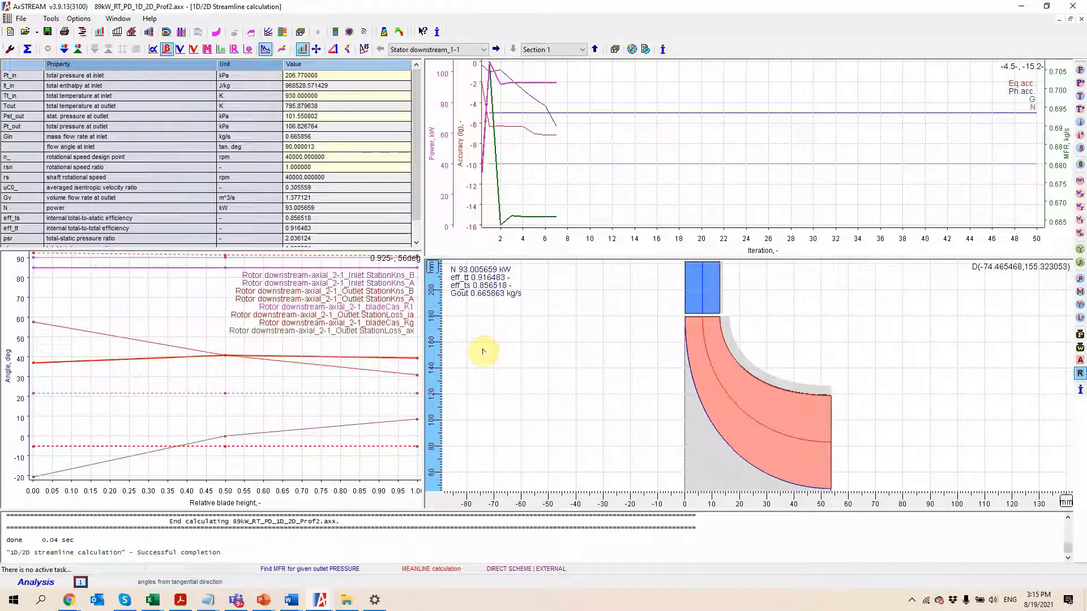
pyautogui.click(297, 86)
pyautogui.click(297, 167)
pyautogui.click(297, 86)
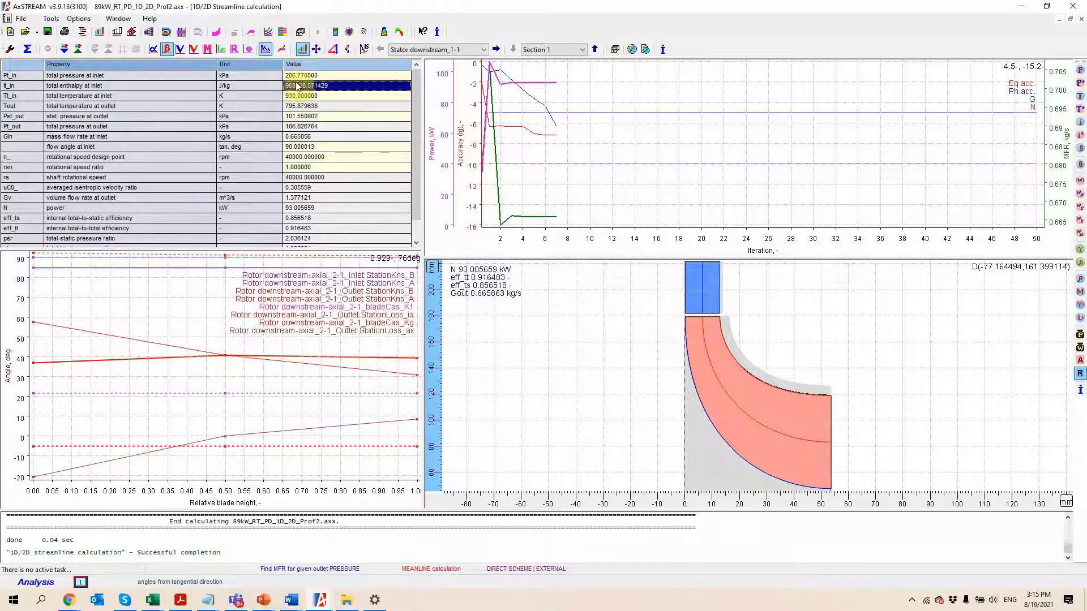
pyautogui.press('Up')
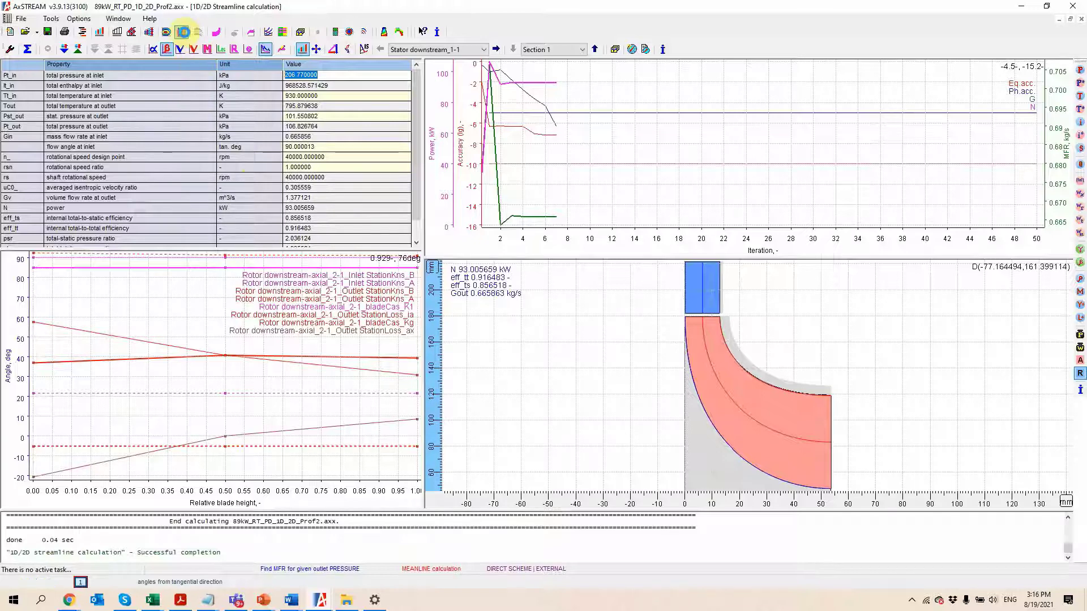
# Load TC_RT_Map.axmap in AxMAP and pick inlet temperature, outlet pressure and rotational speed variables
pyautogui.click(182, 32)
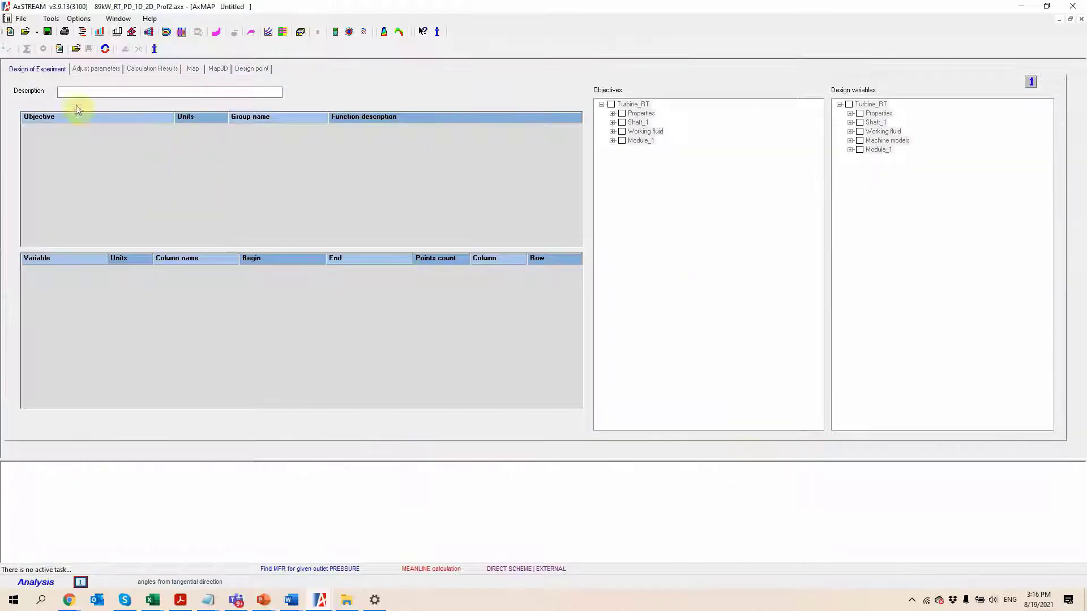
pyautogui.click(76, 49)
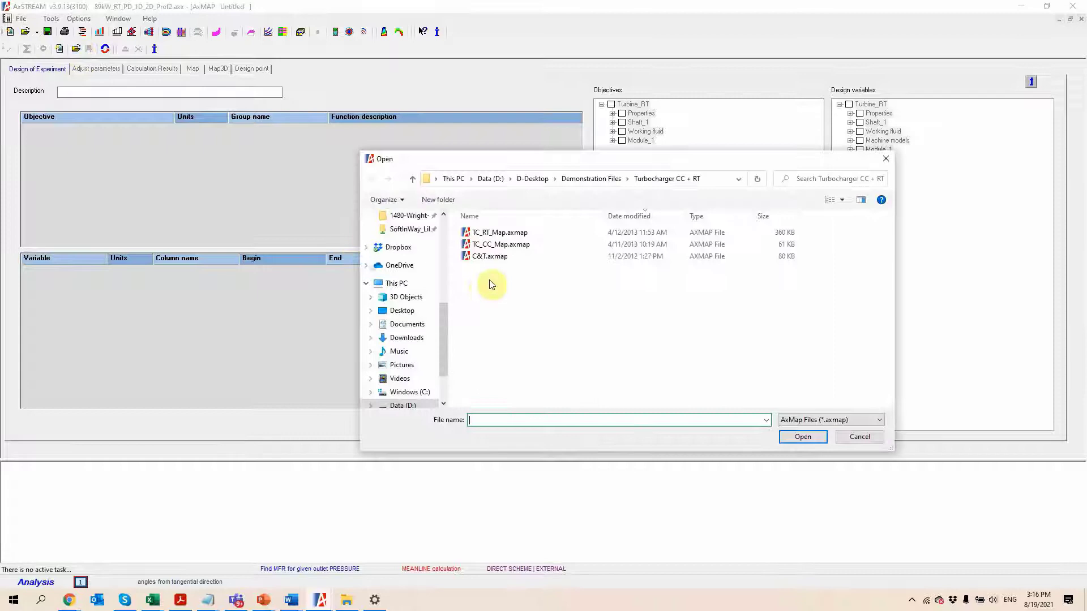
pyautogui.doubleClick(486, 234)
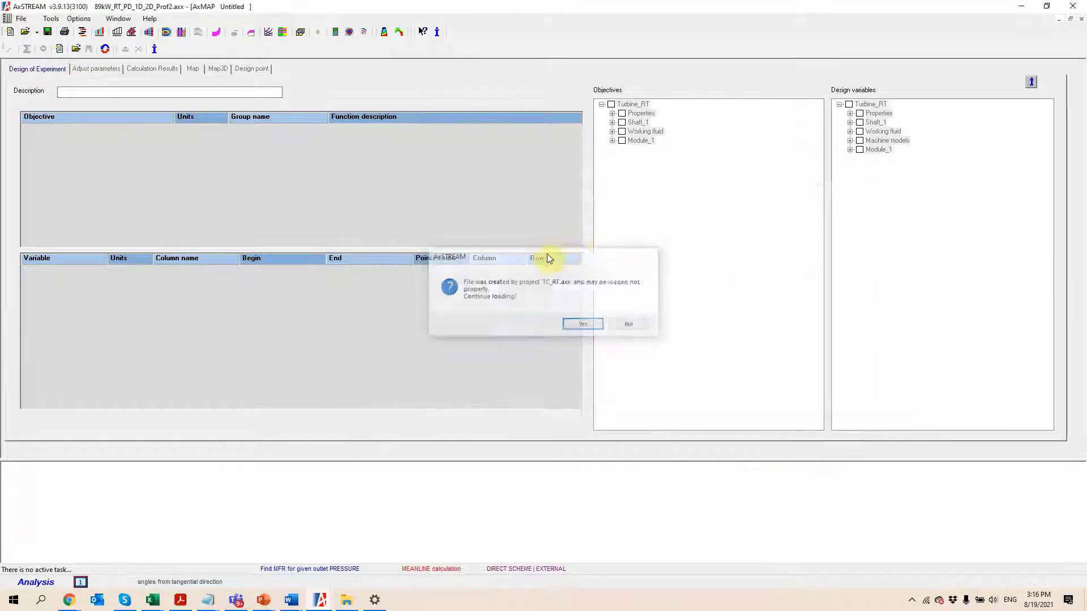
pyautogui.press('Return')
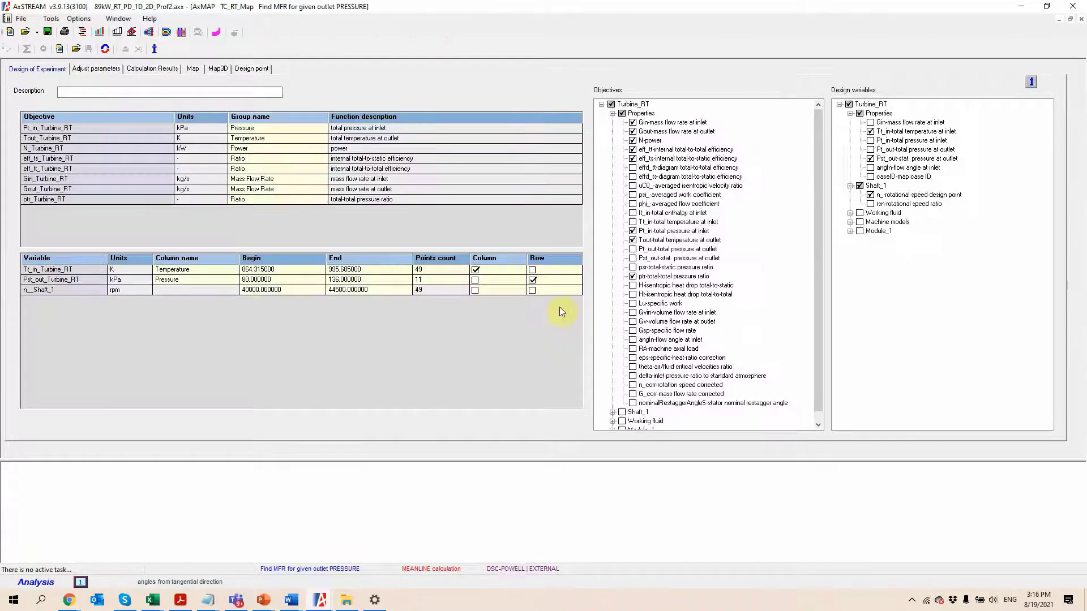
pyautogui.click(889, 132)
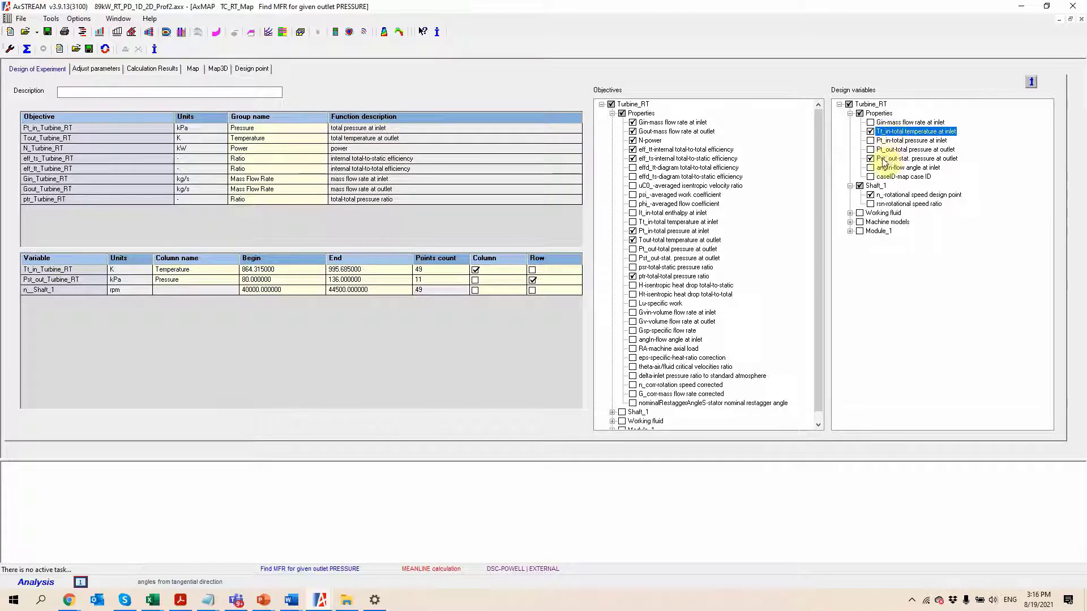
pyautogui.click(884, 160)
pyautogui.click(887, 197)
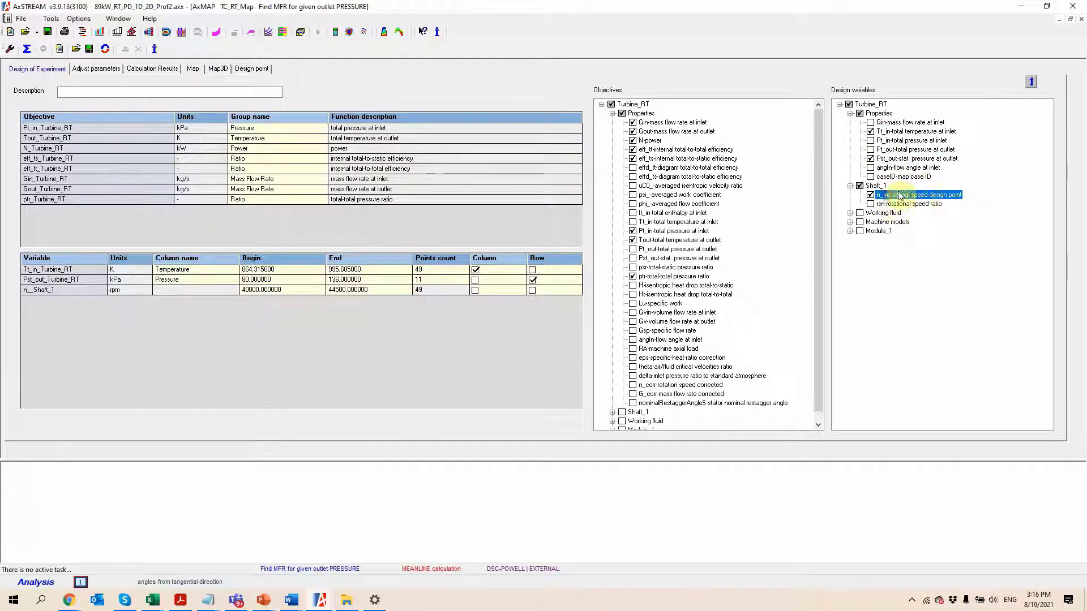
# Expand Module_1 > Stage_1 > Rotor down to the blade Cascade and Profile properties variables
pyautogui.click(850, 231)
pyautogui.click(861, 240)
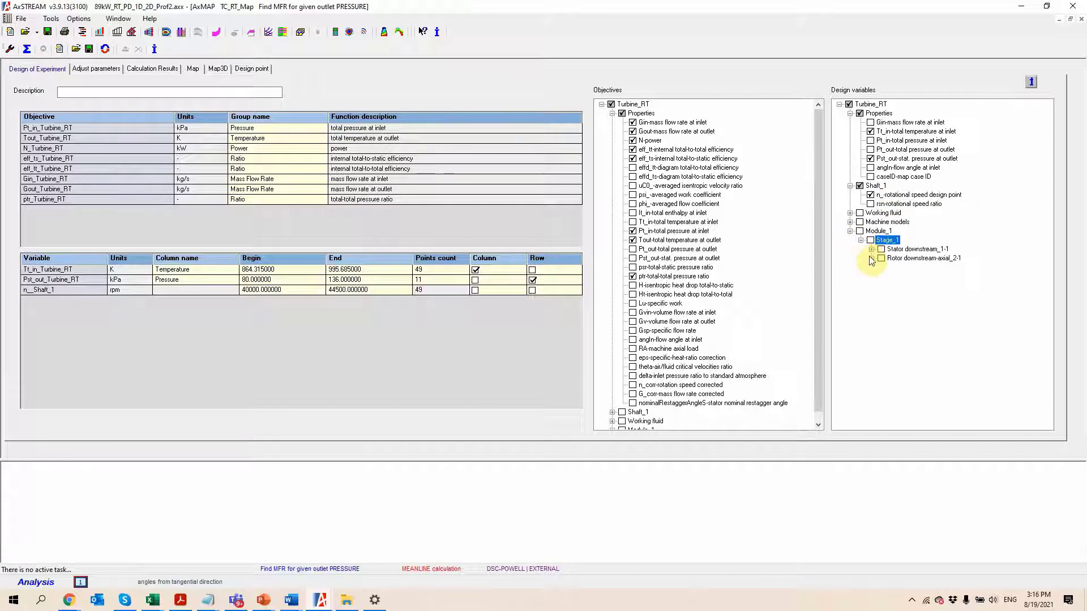
pyautogui.click(872, 258)
pyautogui.click(882, 267)
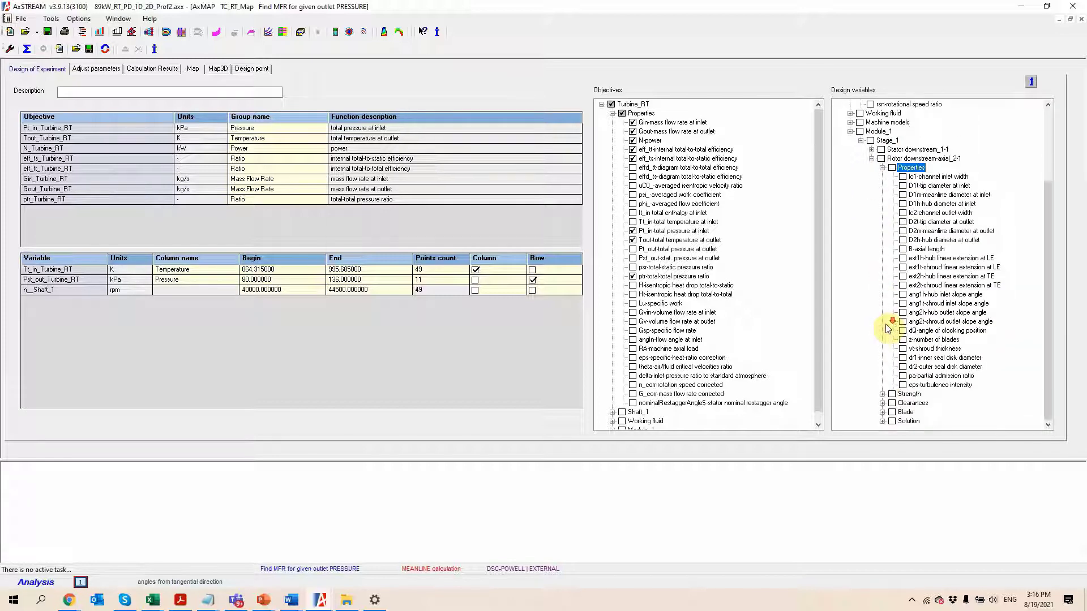
pyautogui.click(882, 403)
pyautogui.click(882, 412)
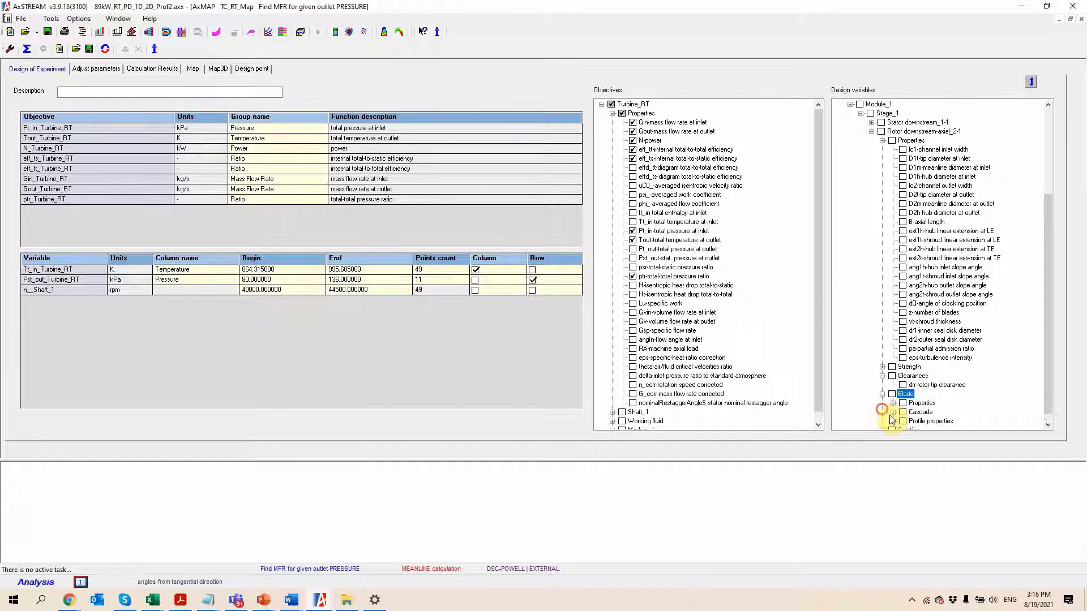
pyautogui.click(892, 414)
pyautogui.click(893, 428)
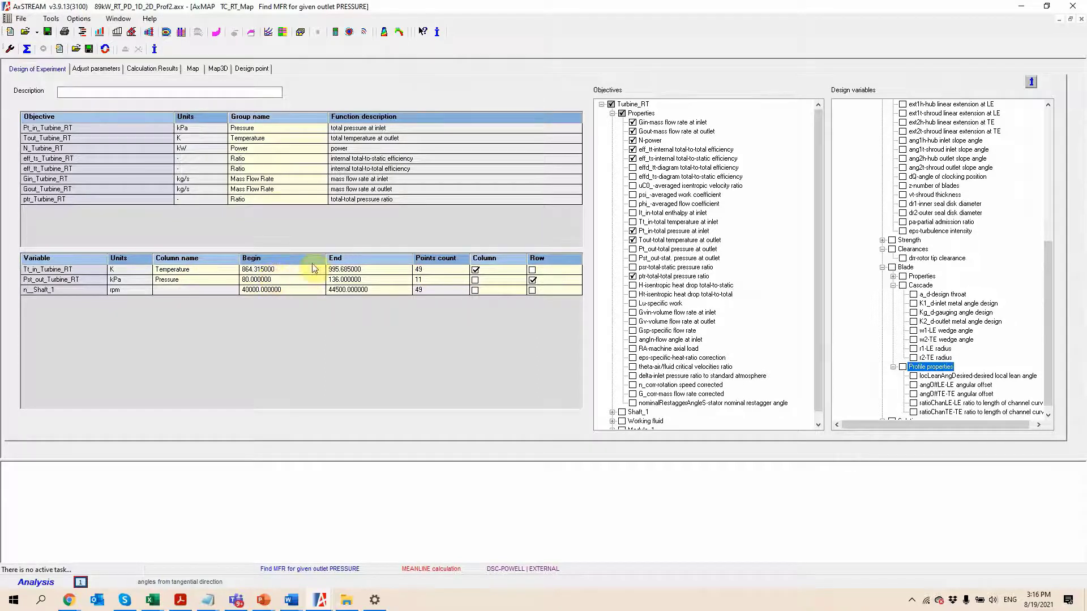
# Review the map results table and power-versus-flow chart, then open the stator's 3D blade design
pyautogui.click(146, 69)
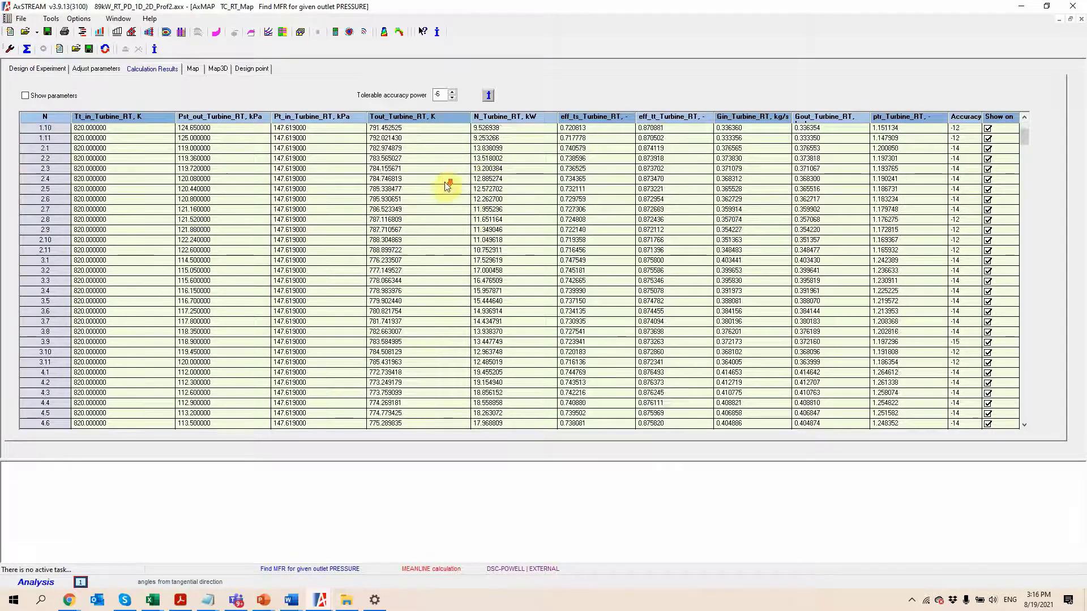
pyautogui.rightClick(55, 121)
pyautogui.click(214, 97)
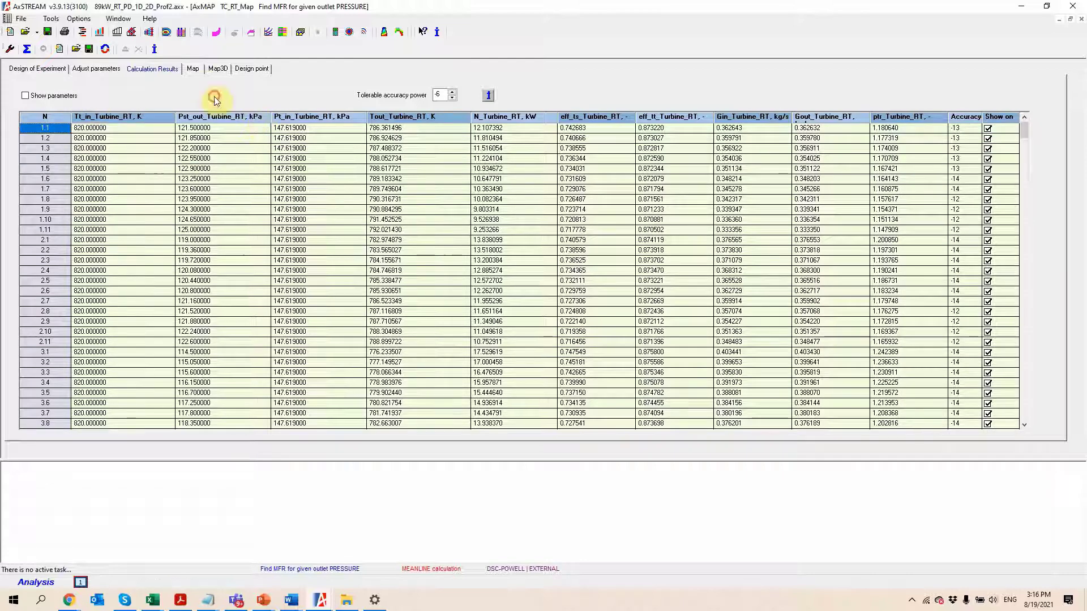
pyautogui.click(193, 69)
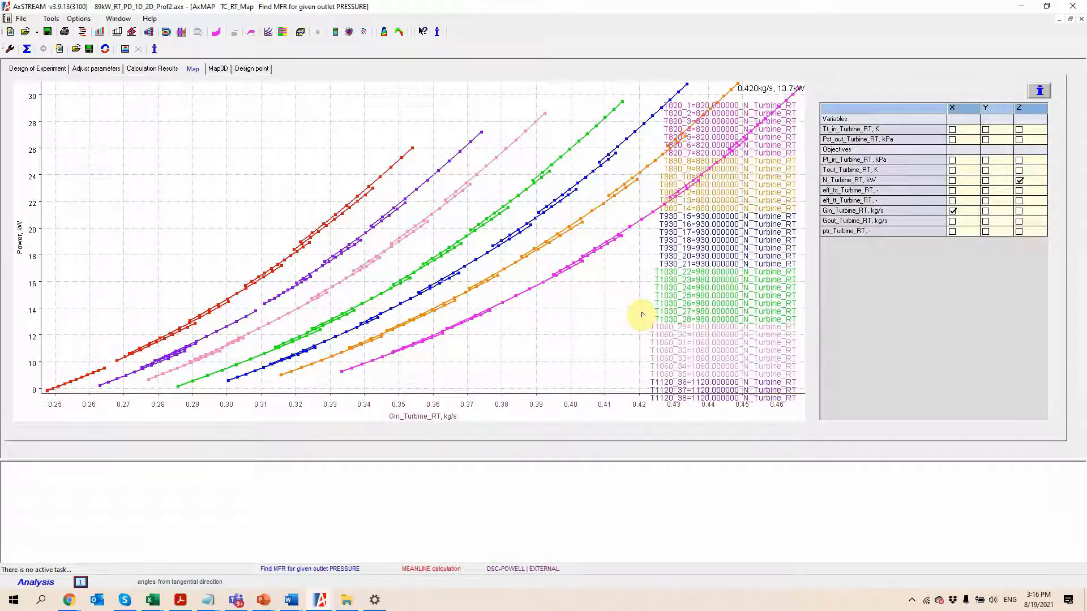
pyautogui.click(217, 34)
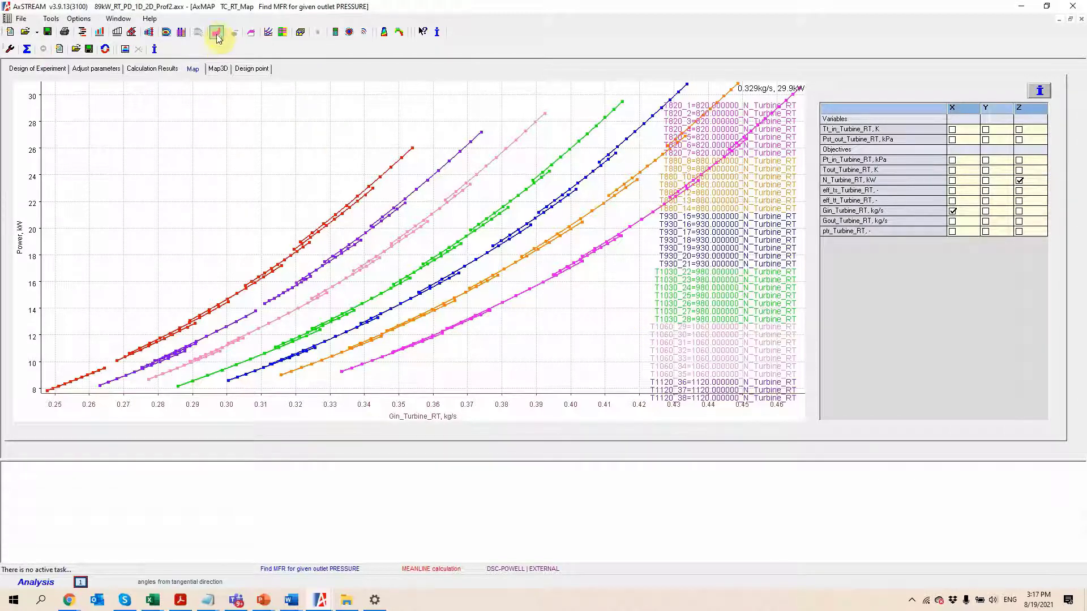
pyautogui.click(217, 34)
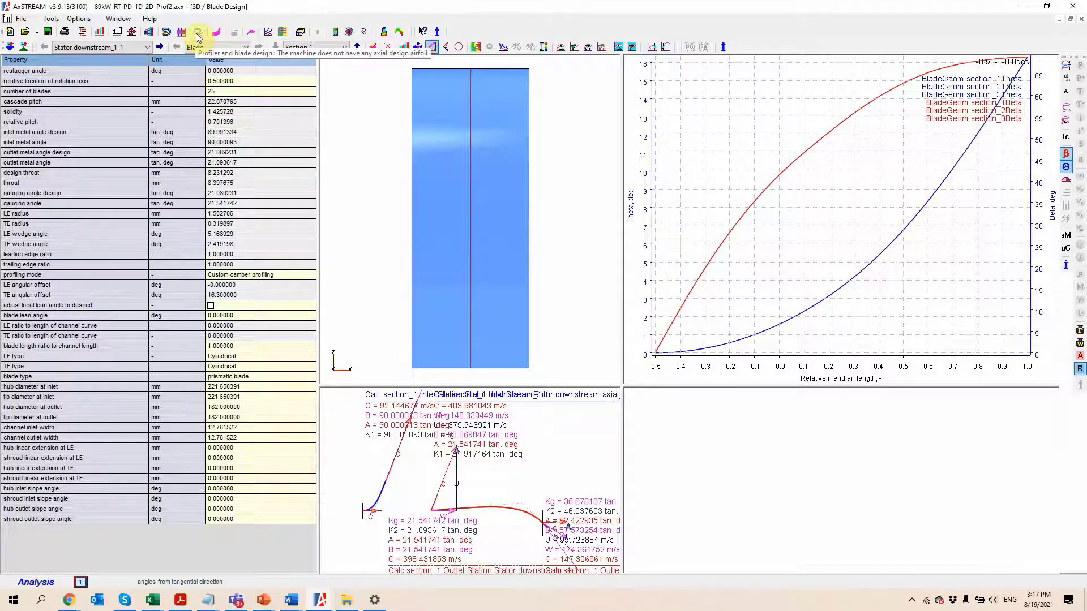
# Orbit and zoom the 3D view until two stator blades stand on their grey passage band
pyautogui.moveTo(534, 194); pyautogui.dragTo(418, 205)
pyautogui.scroll(-5, 463, 194)
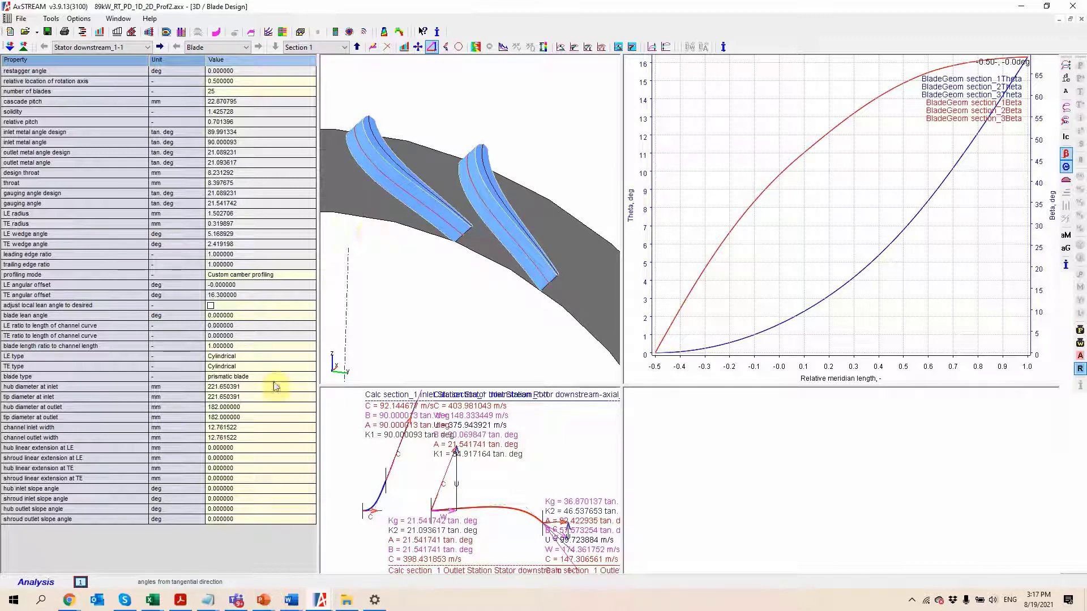
pyautogui.moveTo(435, 202); pyautogui.dragTo(355, 134)
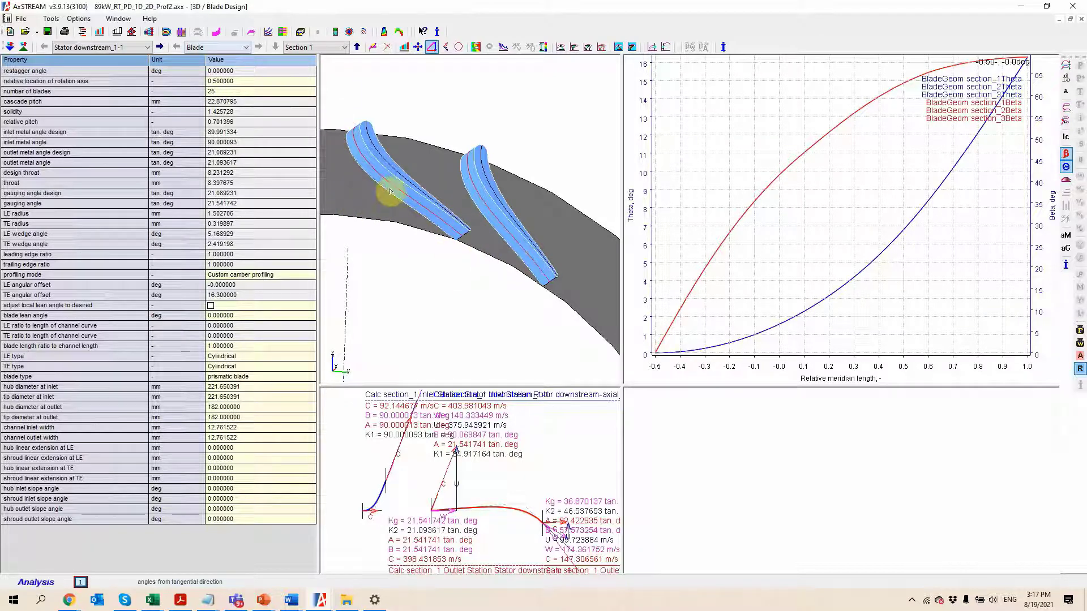
# Switch to the Rotor downstream-axial_2-1 row at Section 1 and set its TE angular offset to -50
pyautogui.click(145, 47)
pyautogui.click(96, 68)
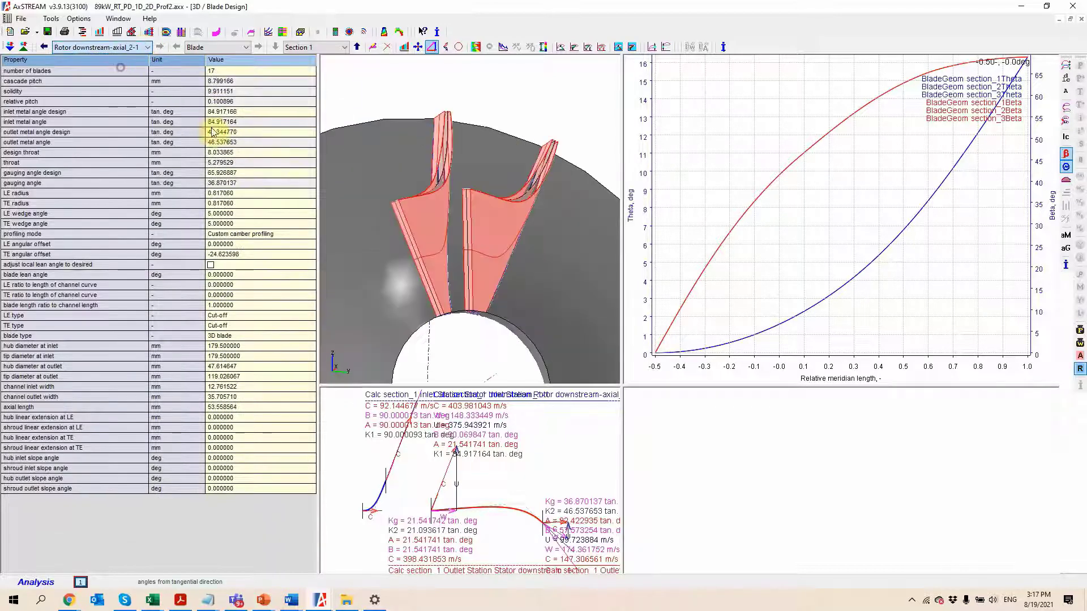
pyautogui.moveTo(461, 206); pyautogui.dragTo(378, 324)
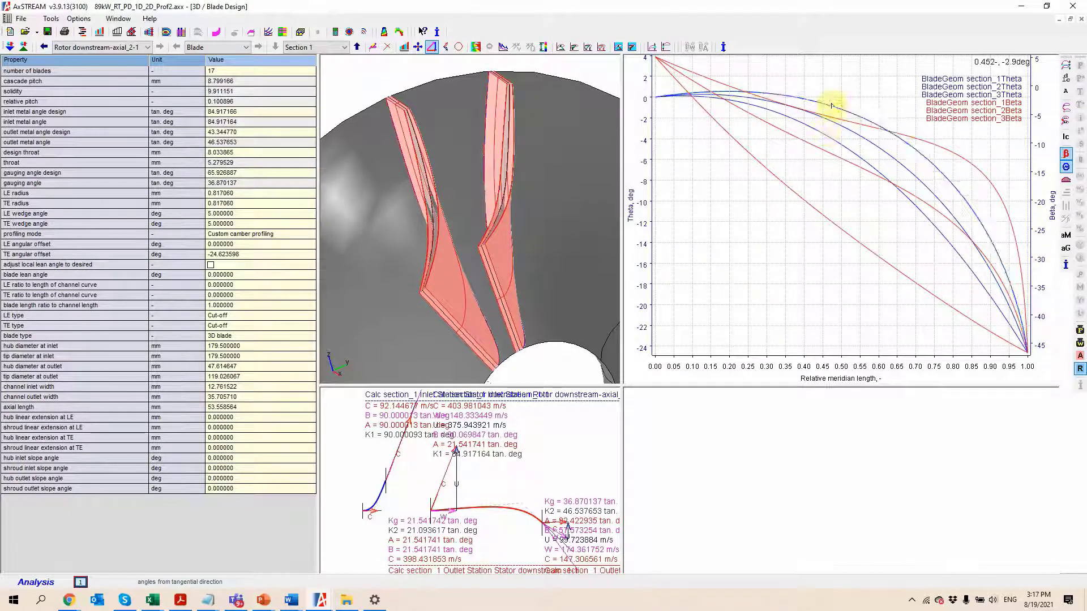
pyautogui.click(313, 47)
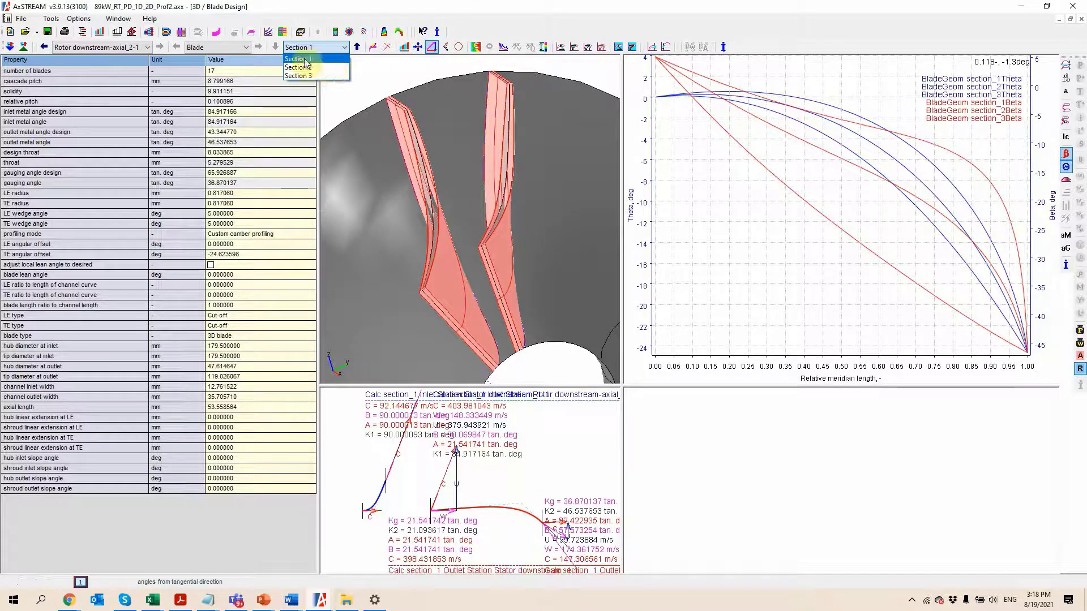
pyautogui.click(379, 211)
pyautogui.moveTo(381, 219); pyautogui.dragTo(424, 187)
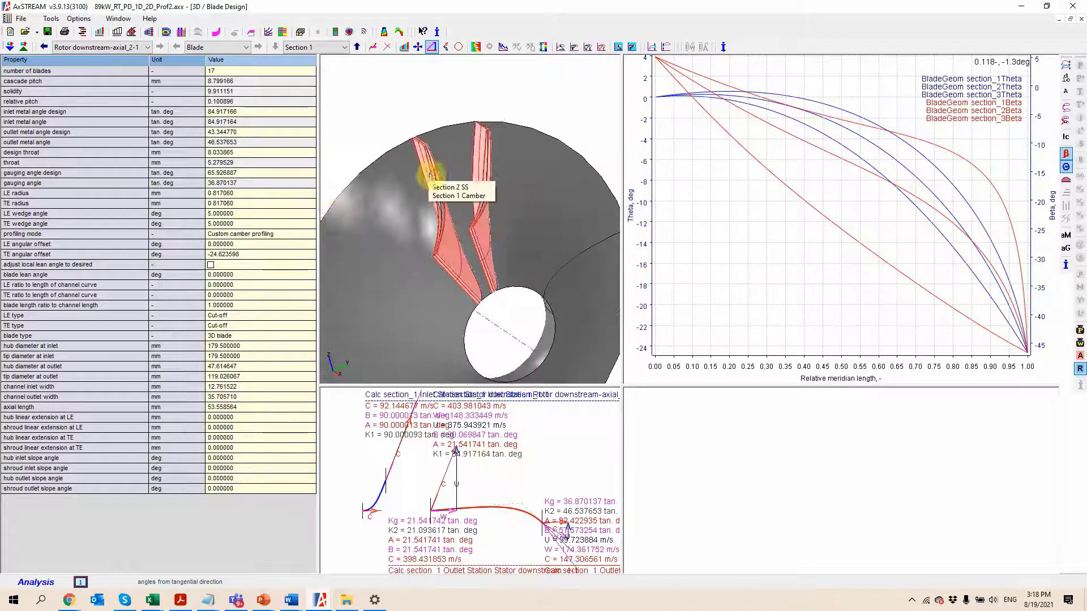
pyautogui.click(232, 254)
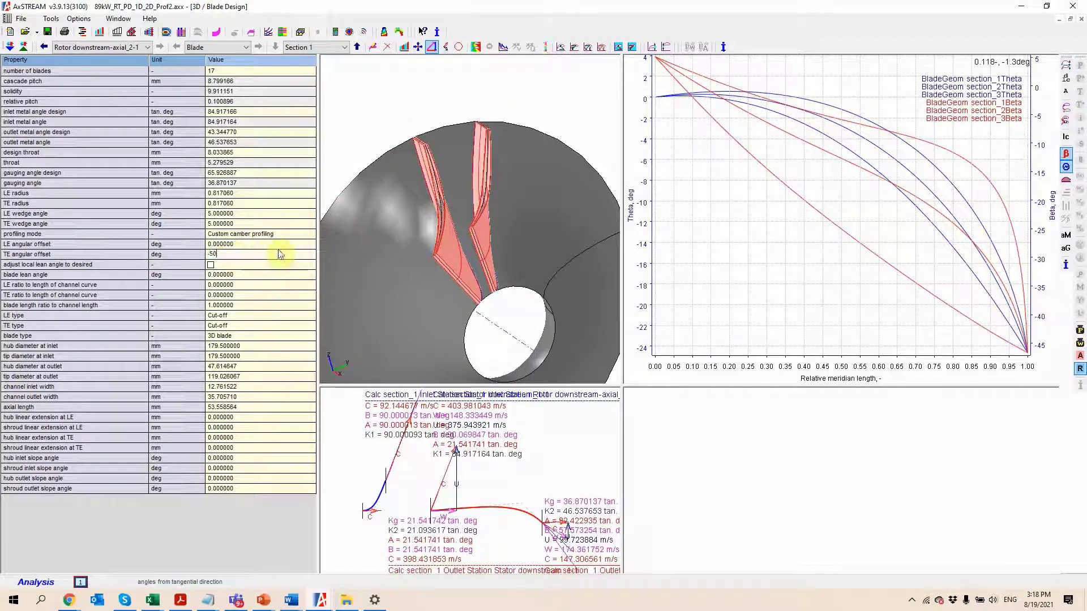
pyautogui.press('Return')
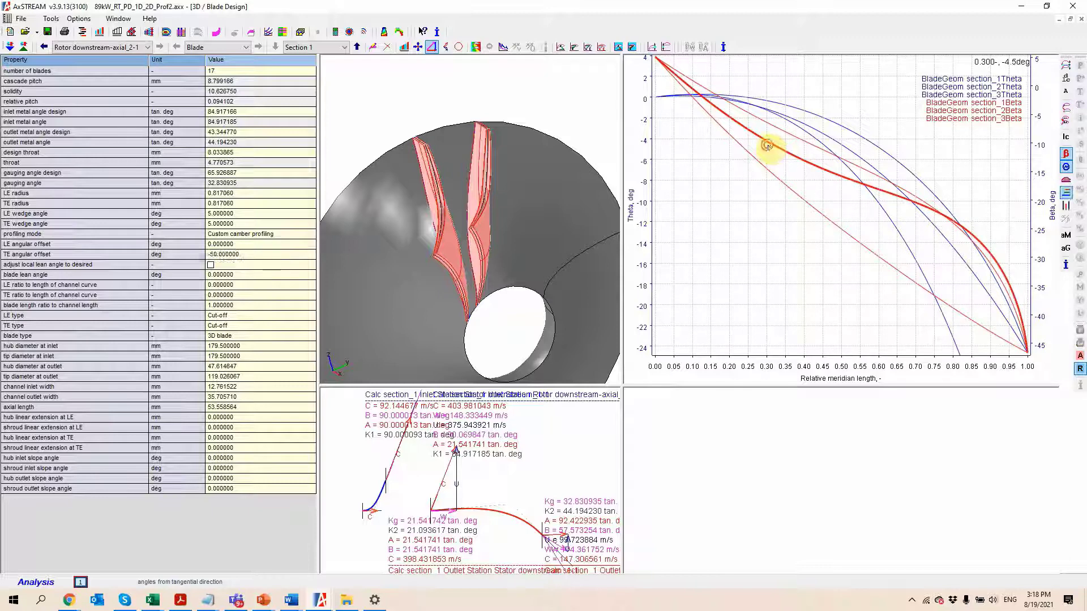
# Reshape the rotor's blade angle curve as a flatter spline and apply it
pyautogui.rightClick(769, 147)
pyautogui.click(750, 201)
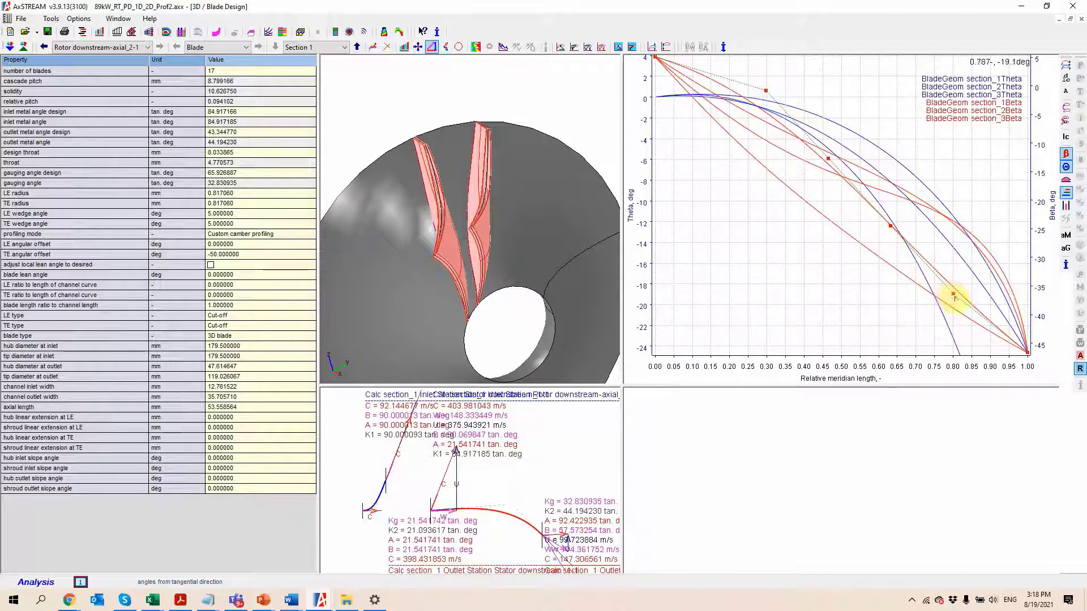
pyautogui.moveTo(962, 273)
pyautogui.mouseDown()
pyautogui.moveTo(958, 286)
pyautogui.moveTo(1022, 128)
pyautogui.mouseUp()
pyautogui.rightClick(774, 149)
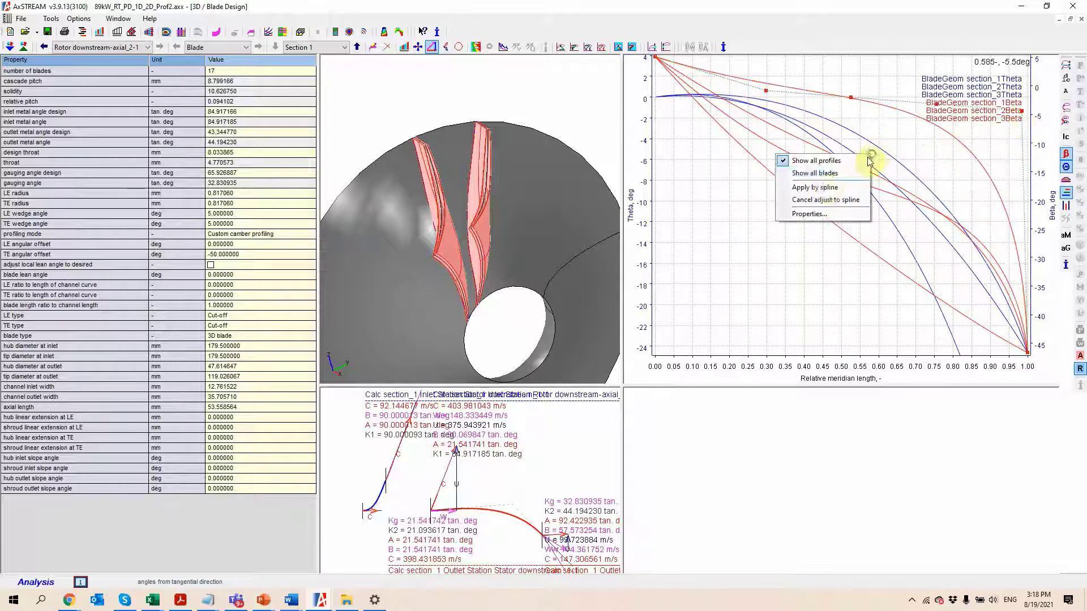
pyautogui.click(821, 185)
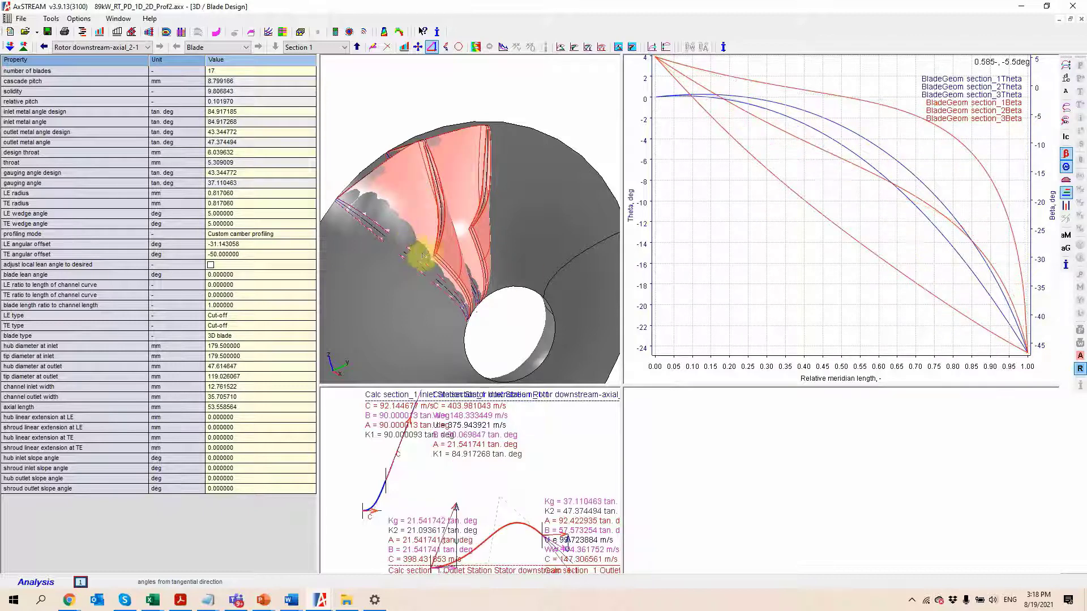
pyautogui.moveTo(418, 252); pyautogui.dragTo(392, 164)
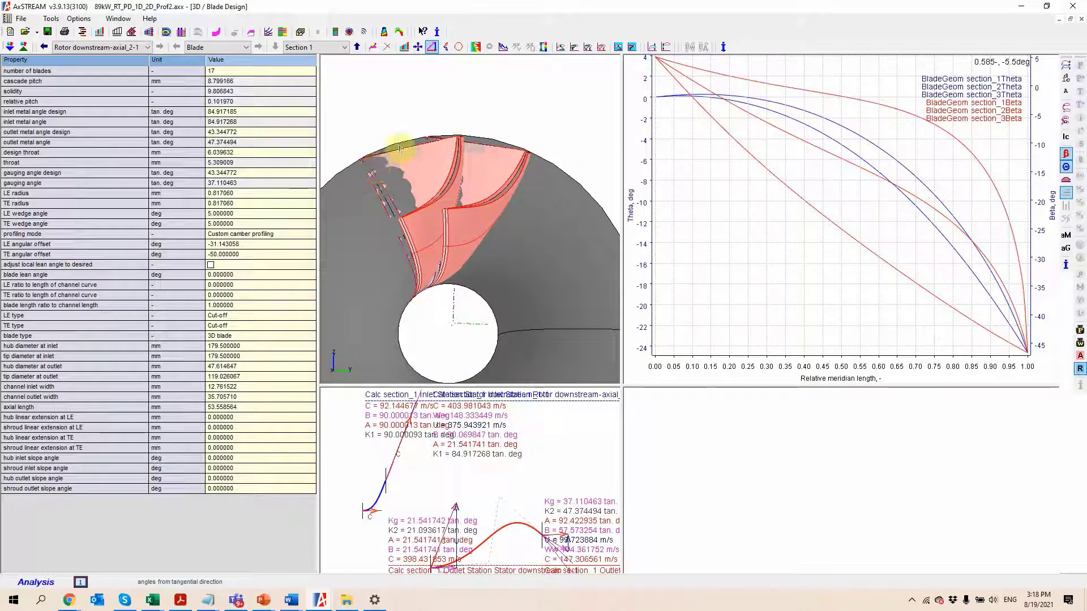
pyautogui.moveTo(481, 205); pyautogui.dragTo(571, 182)
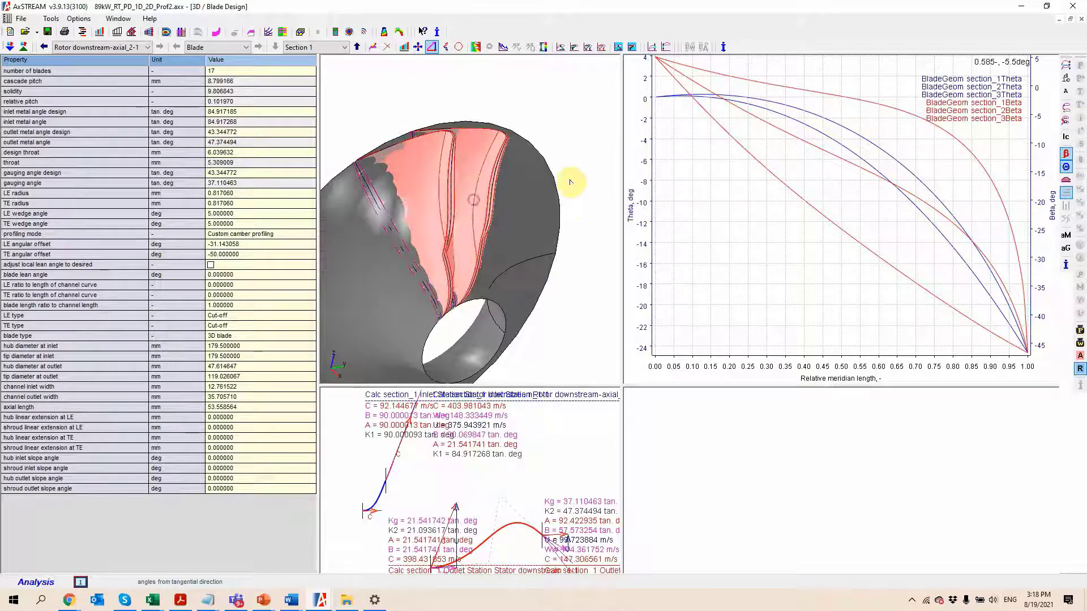
# Create a new AxSTRESS stress project for the Rotor downstream-axial_2-1 row
pyautogui.click(400, 33)
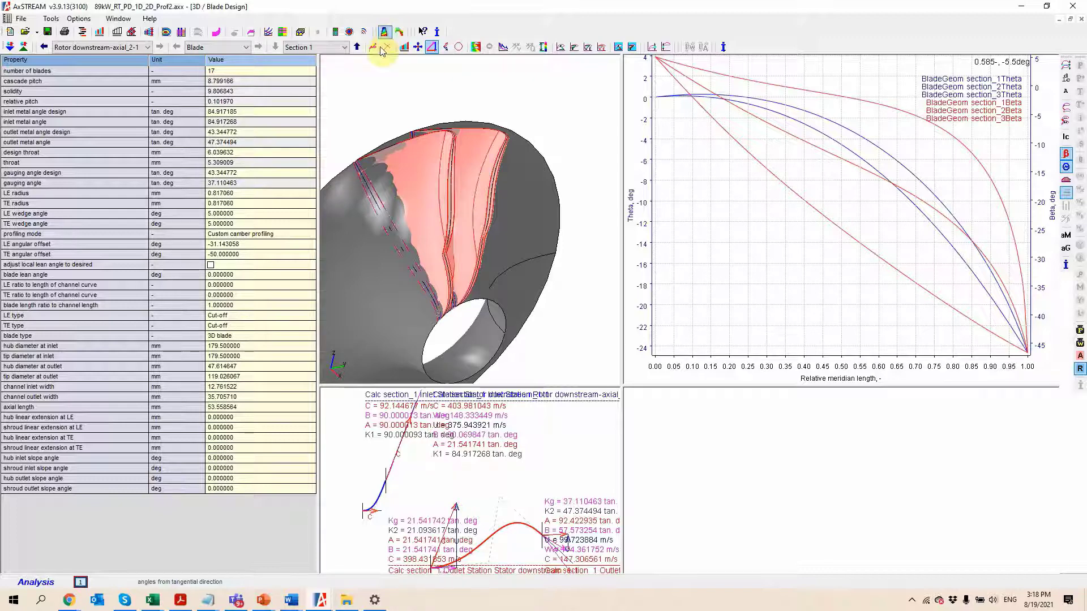
pyautogui.click(384, 33)
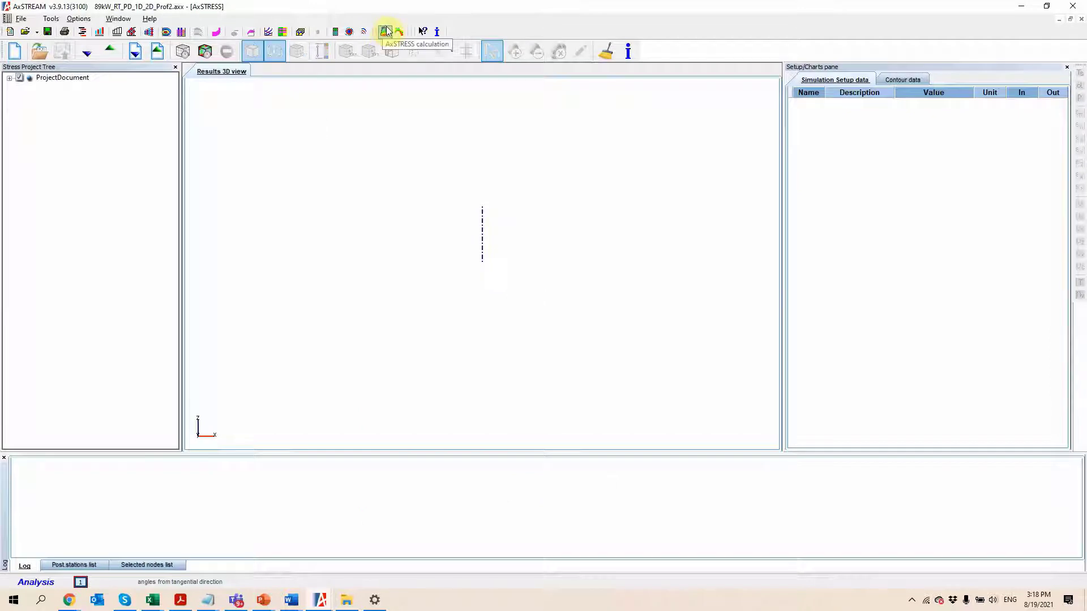
pyautogui.click(15, 53)
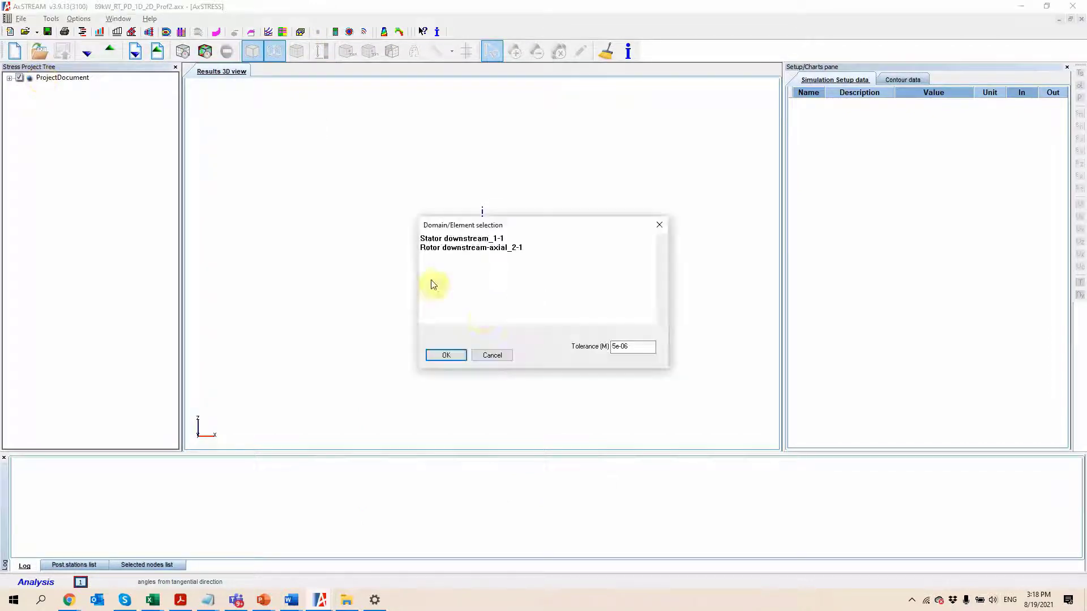
pyautogui.doubleClick(427, 250)
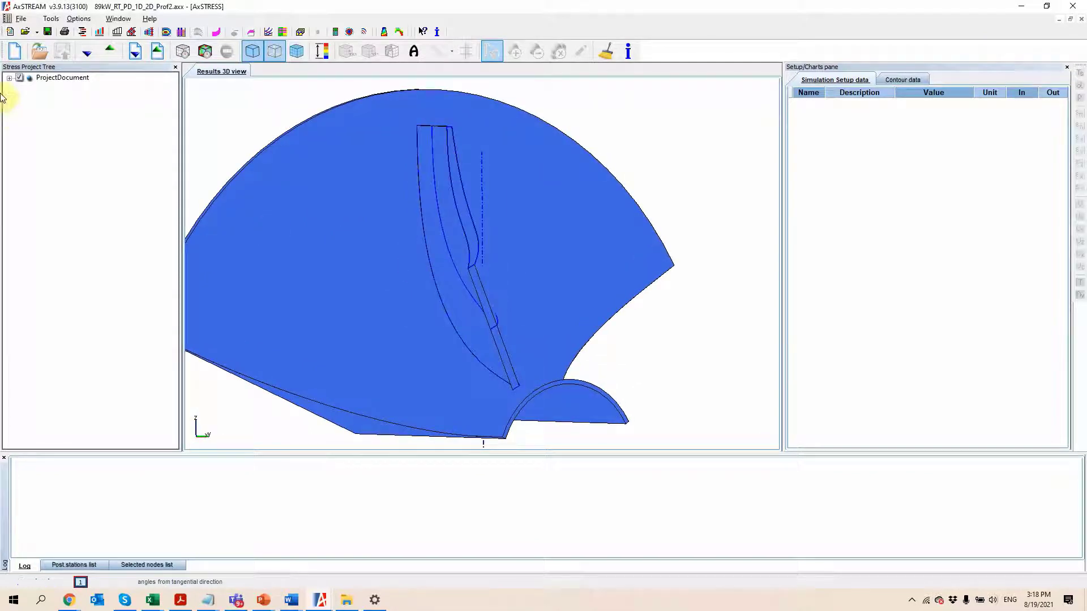
# Expand ProjectDocument > Preprocessor > Turbine_RT > rotor to list its parts, including Cap hub
pyautogui.click(10, 77)
pyautogui.click(20, 88)
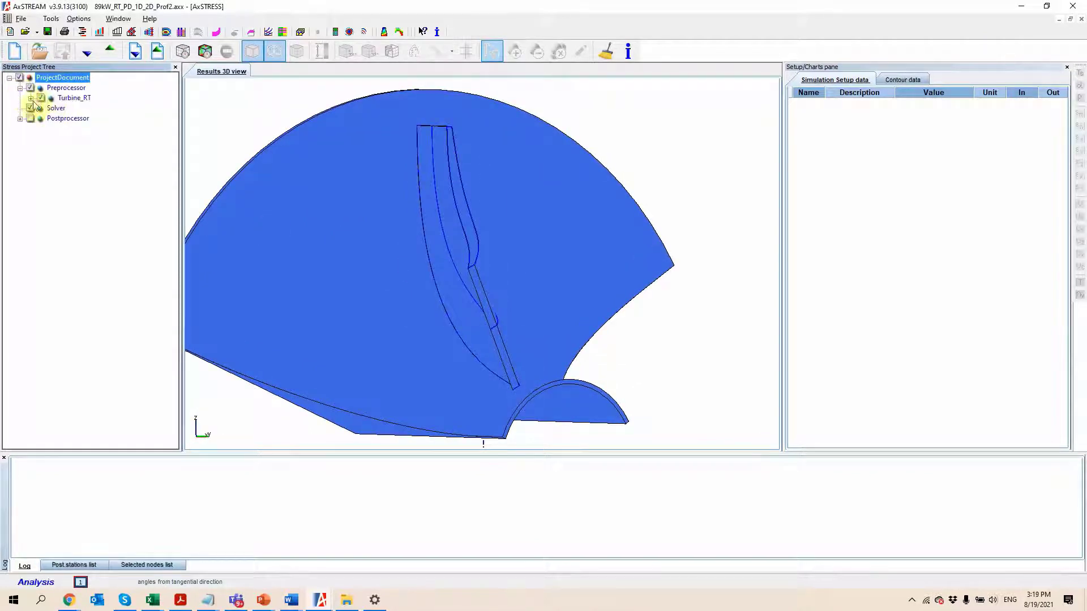
pyautogui.click(31, 99)
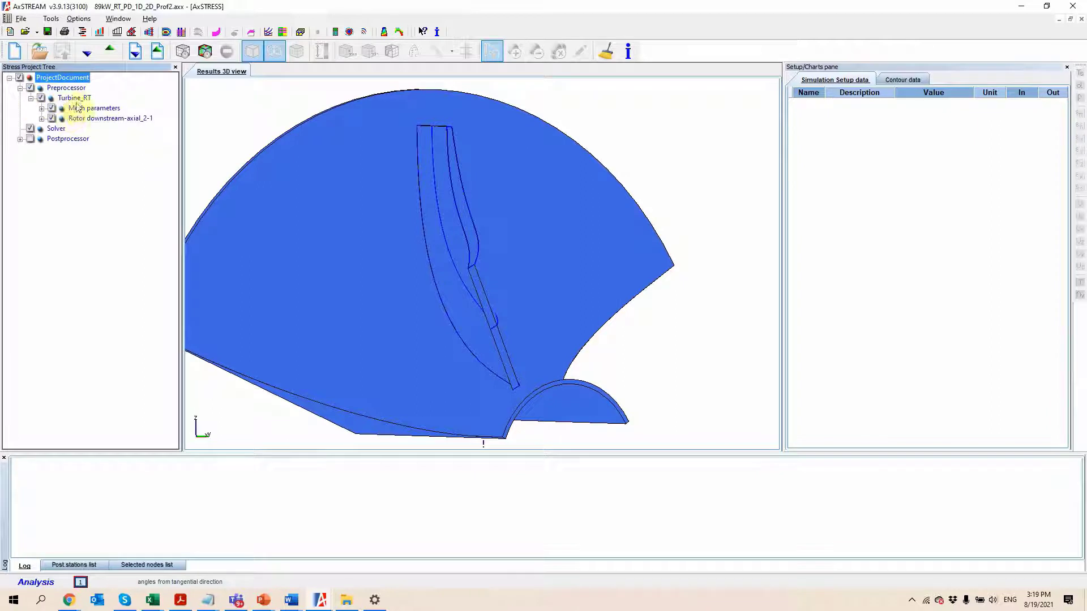
pyautogui.click(83, 120)
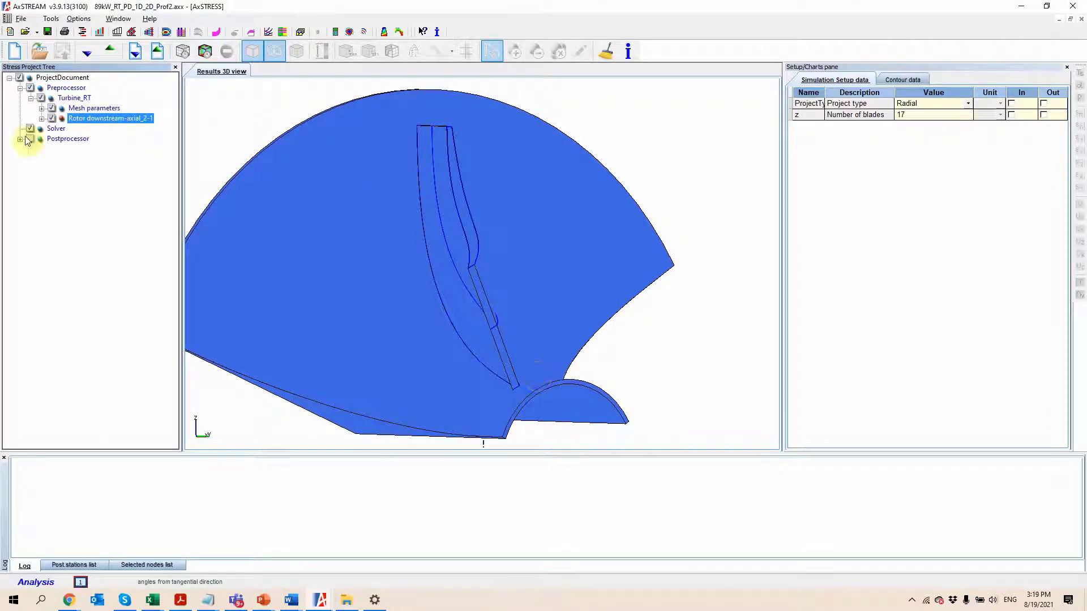
pyautogui.click(42, 119)
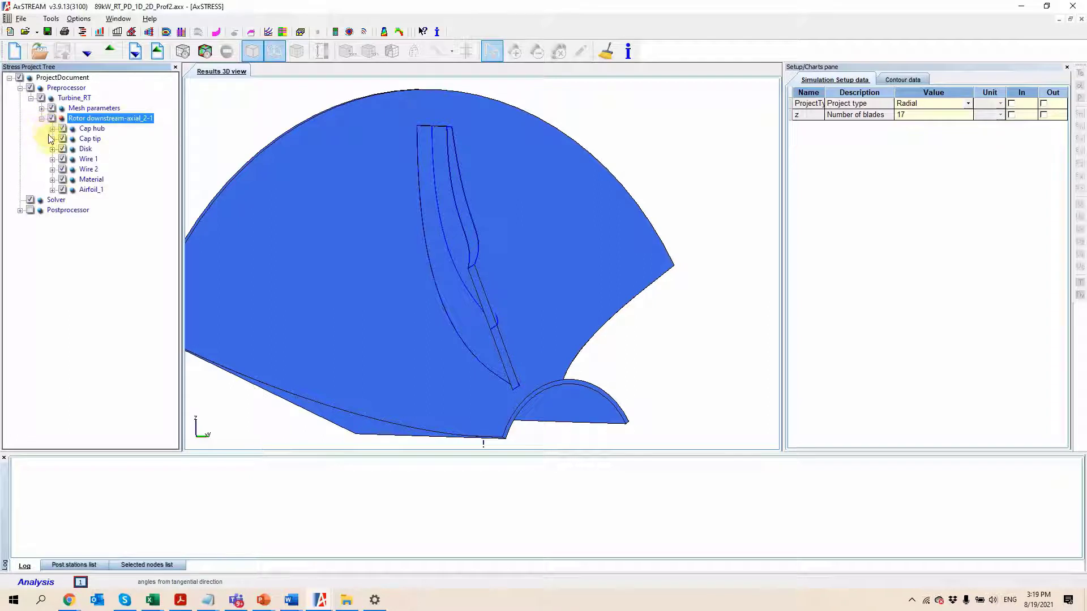
pyautogui.click(52, 129)
# Check the Cap hub contour, Cap tip, solver (Stress, No Loads, 40000.0 rpm) and mesh root size multiplier
pyautogui.click(94, 151)
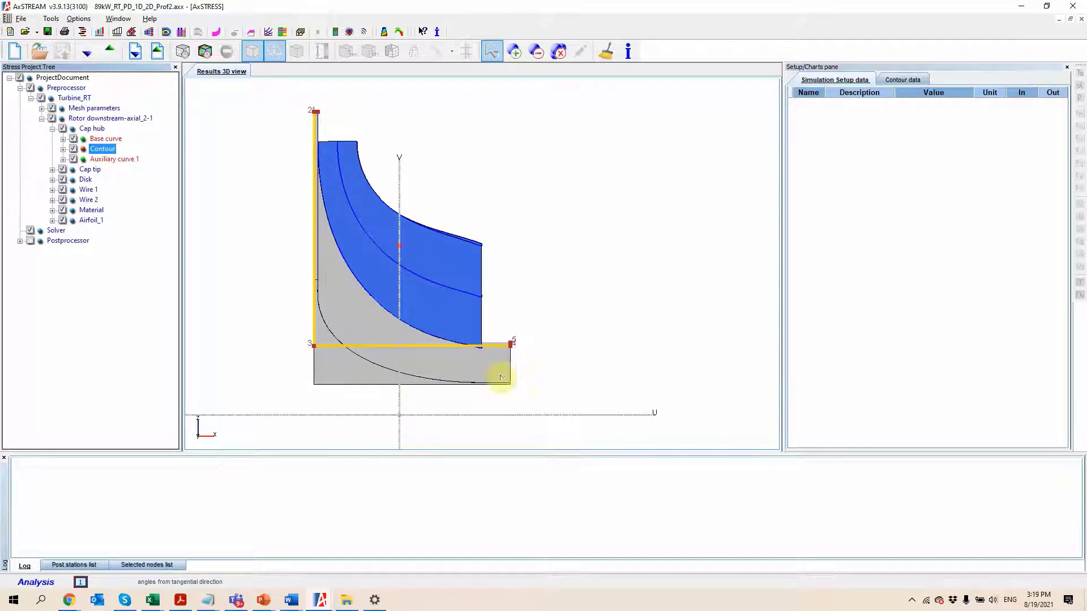
pyautogui.click(87, 170)
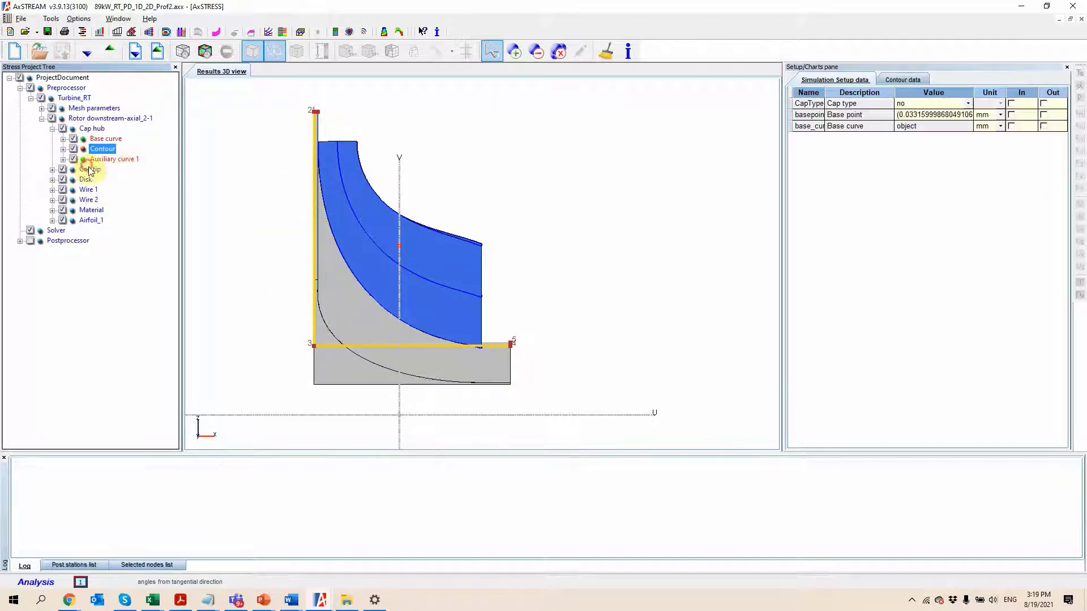
pyautogui.click(55, 230)
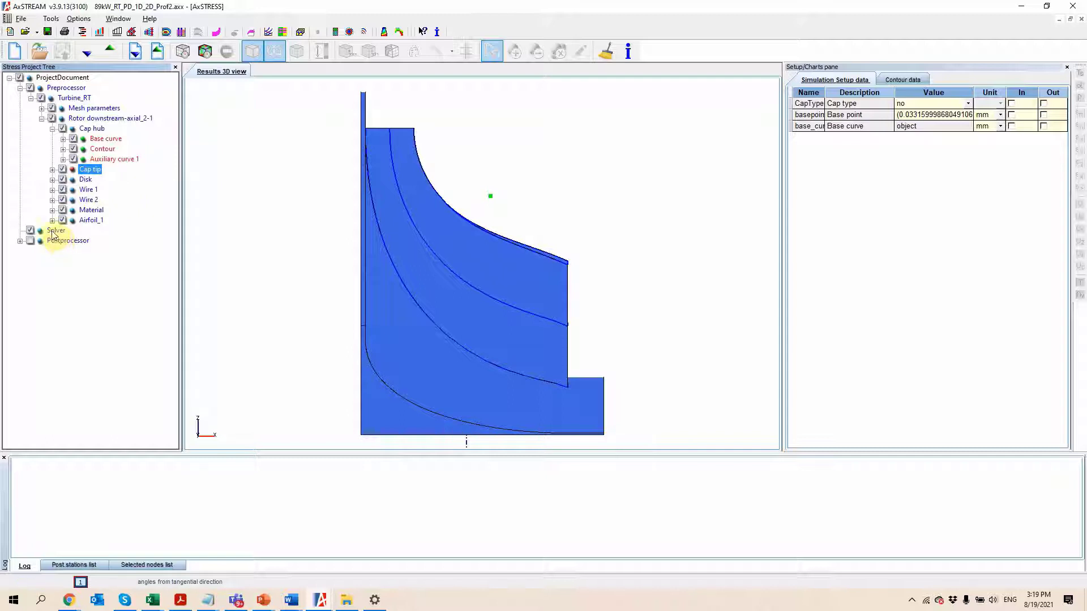
pyautogui.click(92, 108)
pyautogui.click(912, 126)
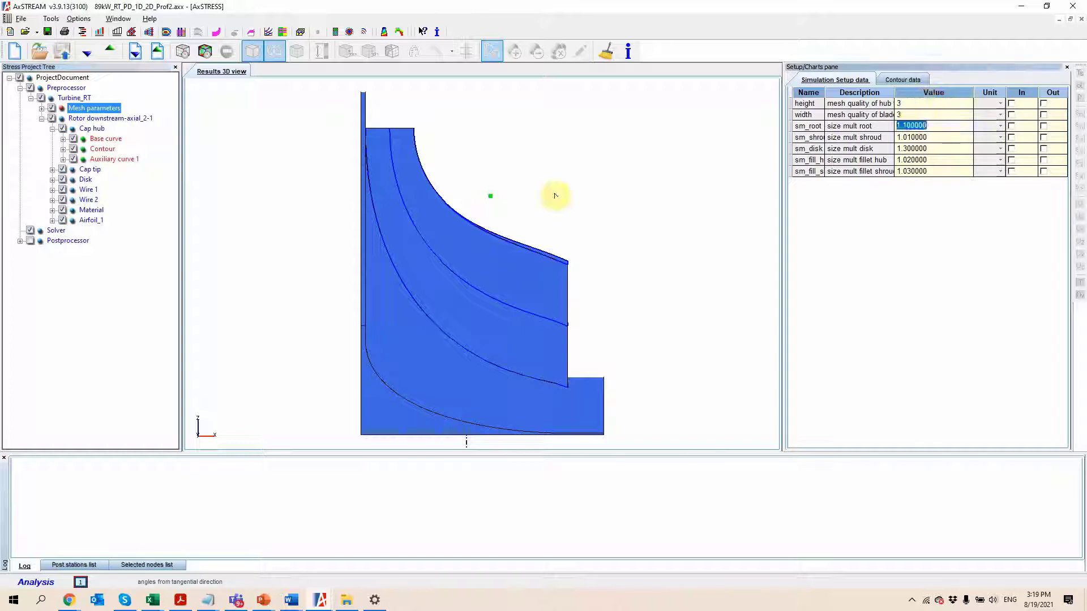
pyautogui.click(55, 230)
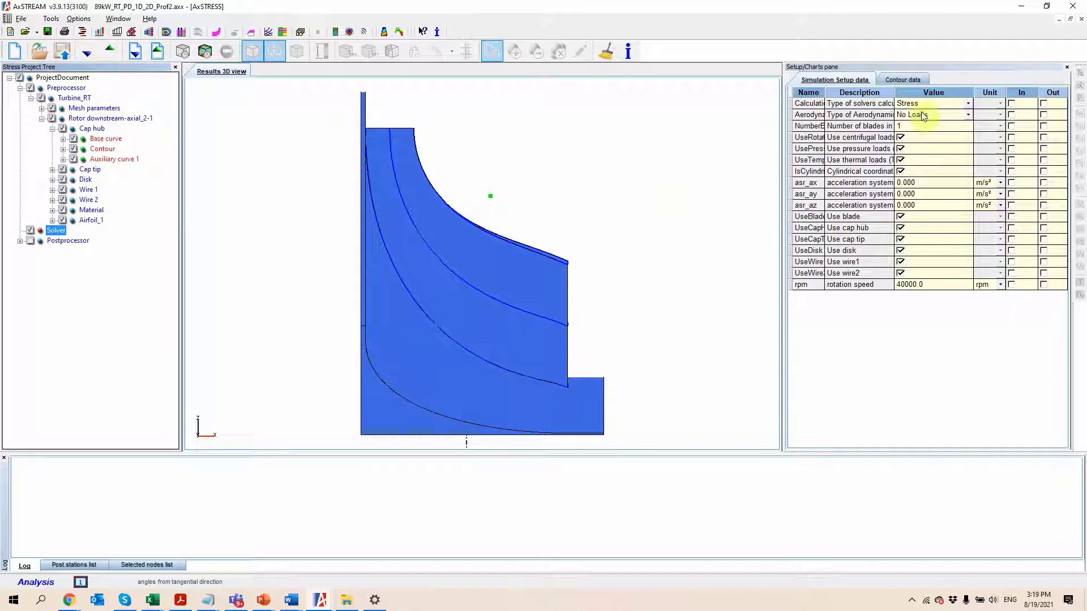
pyautogui.click(969, 104)
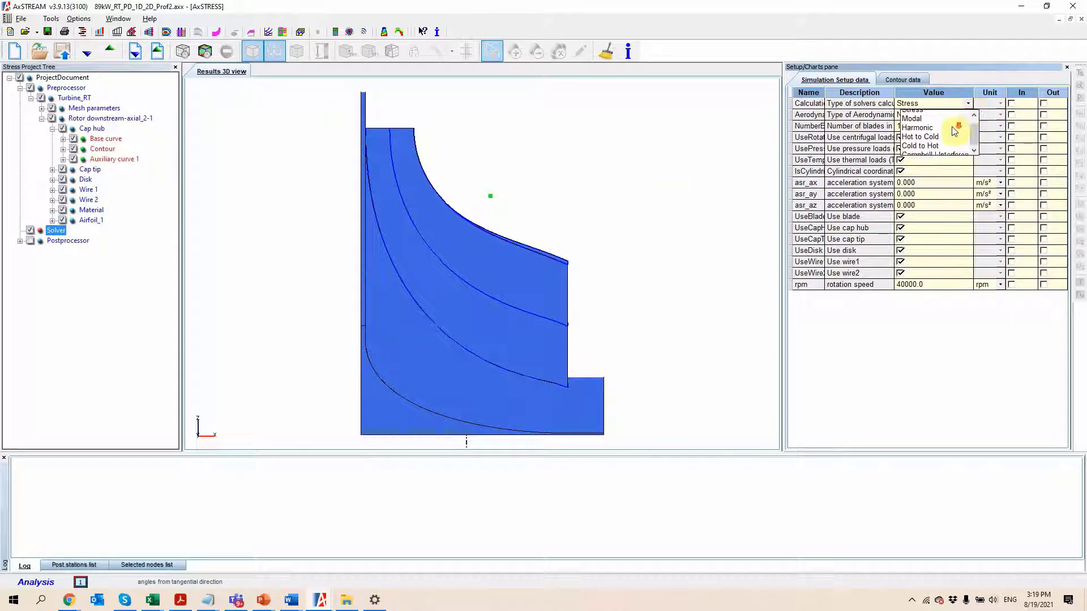
pyautogui.scroll(1, 948, 157)
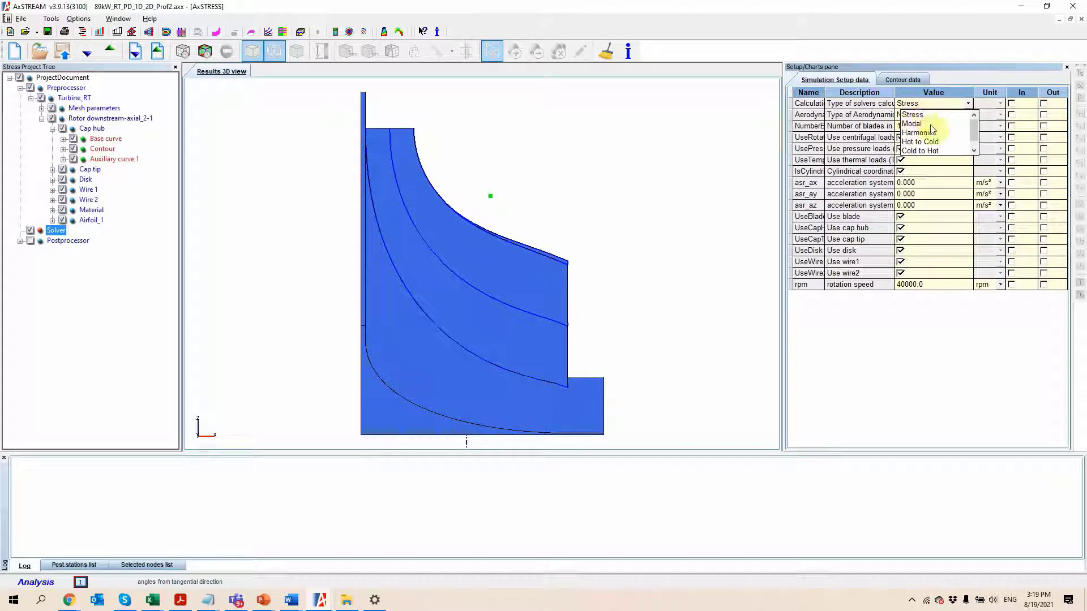
pyautogui.scroll(-1, 919, 146)
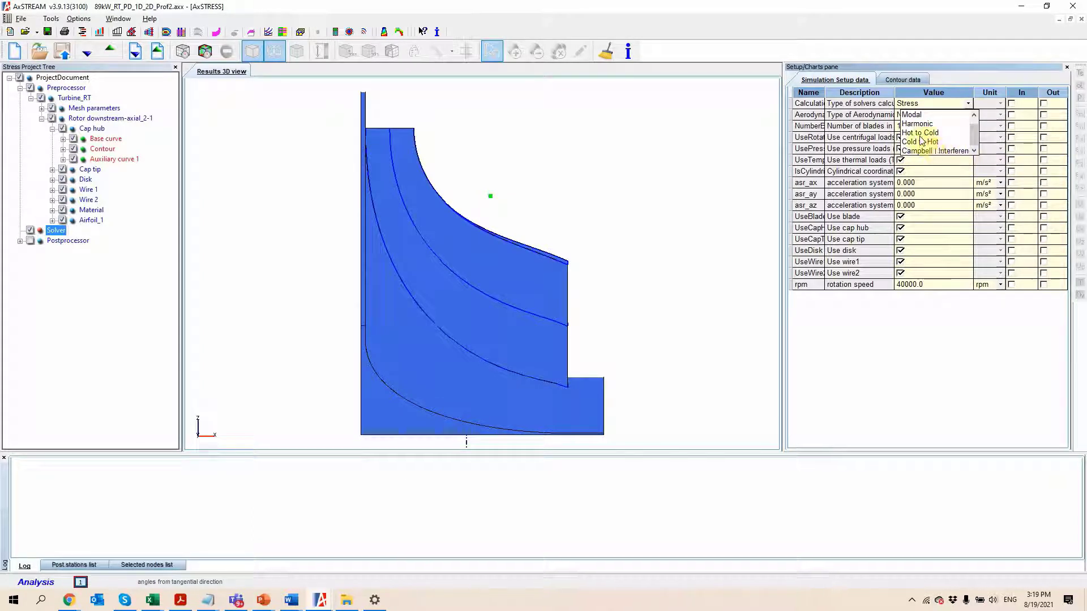
pyautogui.click(969, 114)
pyautogui.click(968, 114)
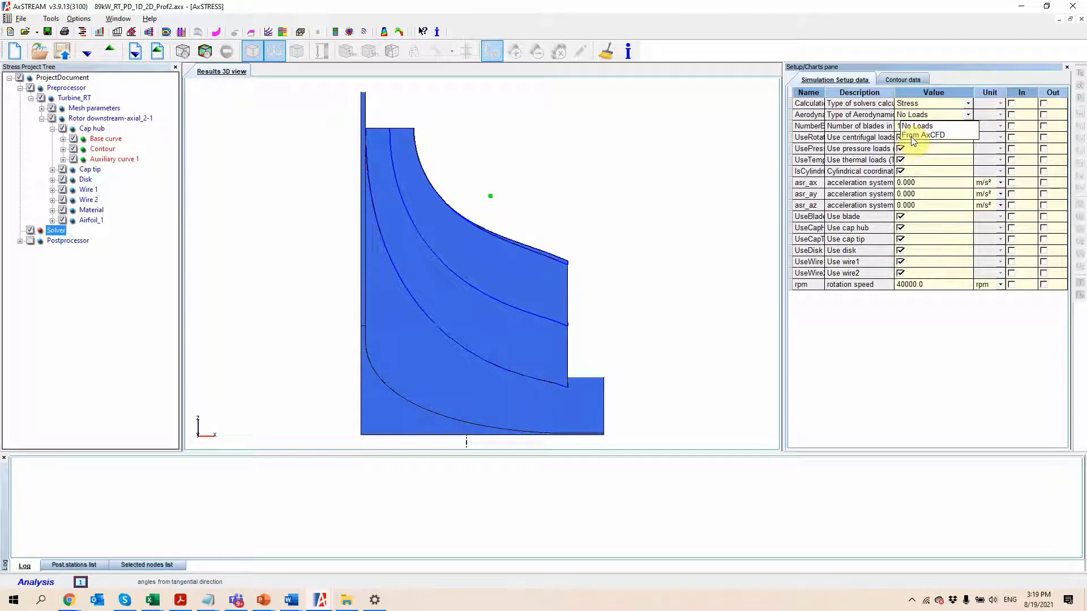
pyautogui.click(944, 145)
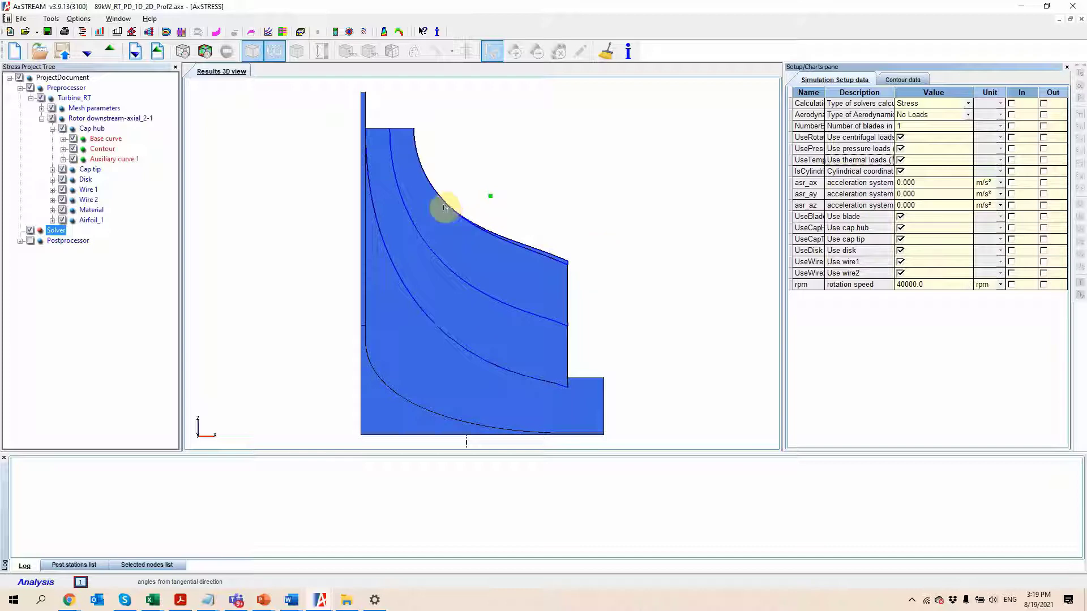
pyautogui.moveTo(492, 249); pyautogui.dragTo(260, 232)
# Run the static stress calculation and inspect the rotor wheel's mesh
pyautogui.click(202, 56)
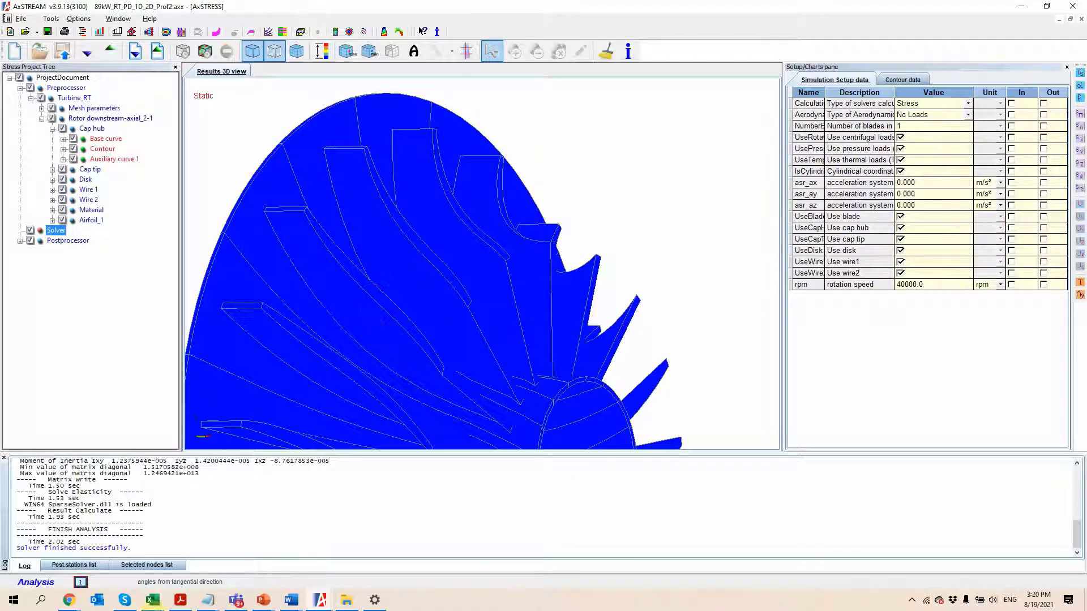
pyautogui.moveTo(526, 302); pyautogui.dragTo(328, 242)
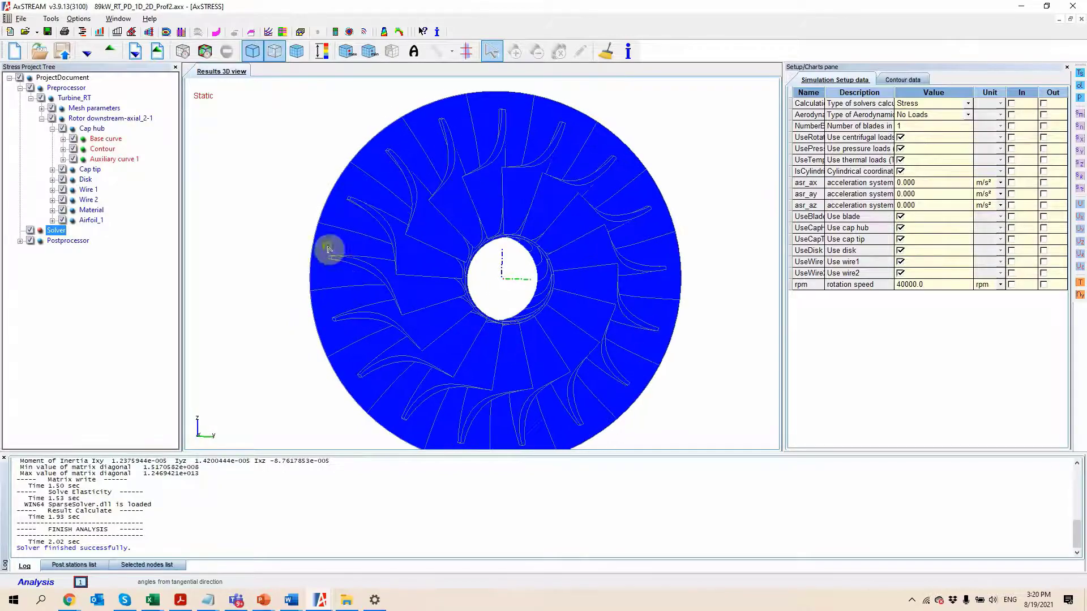
pyautogui.click(297, 51)
pyautogui.moveTo(436, 223); pyautogui.dragTo(470, 276)
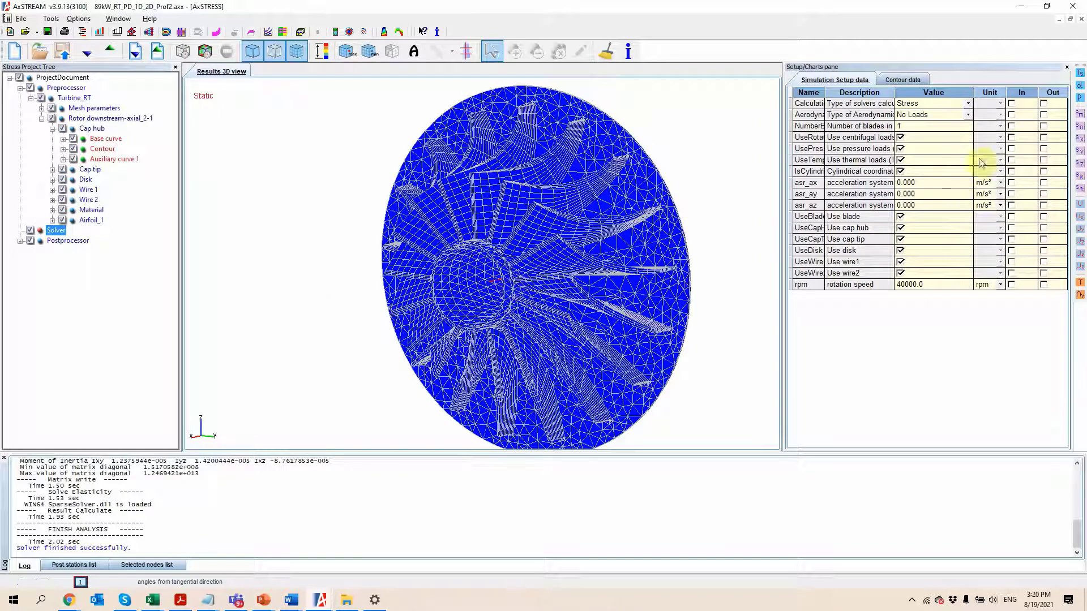
# Colour the wheel by Smis, then Sn, then total displacement |U| (0.03156–0.09253 mm)
pyautogui.click(1080, 116)
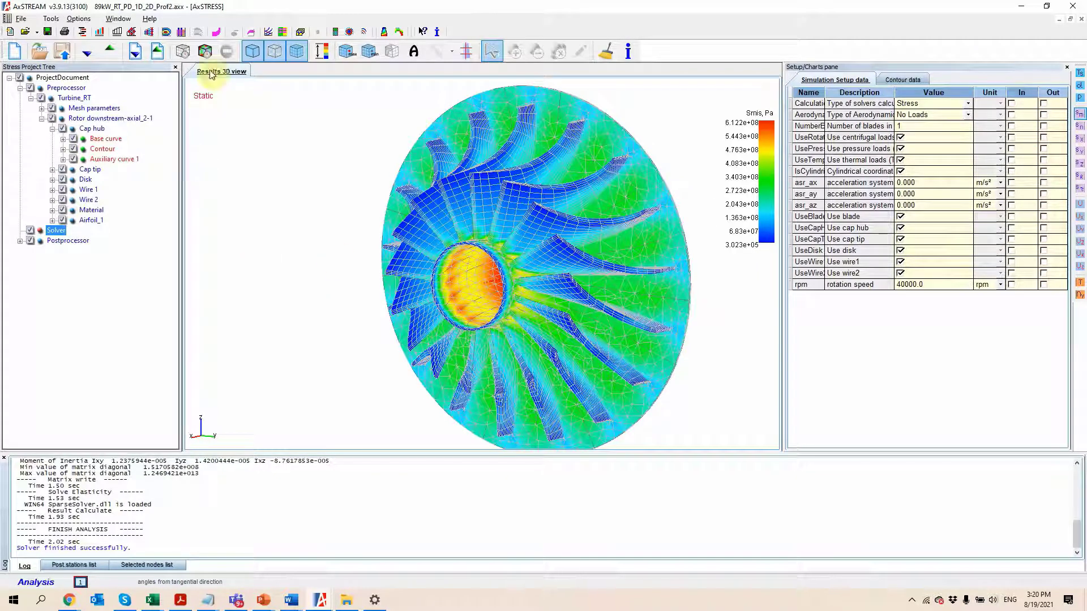
pyautogui.click(297, 56)
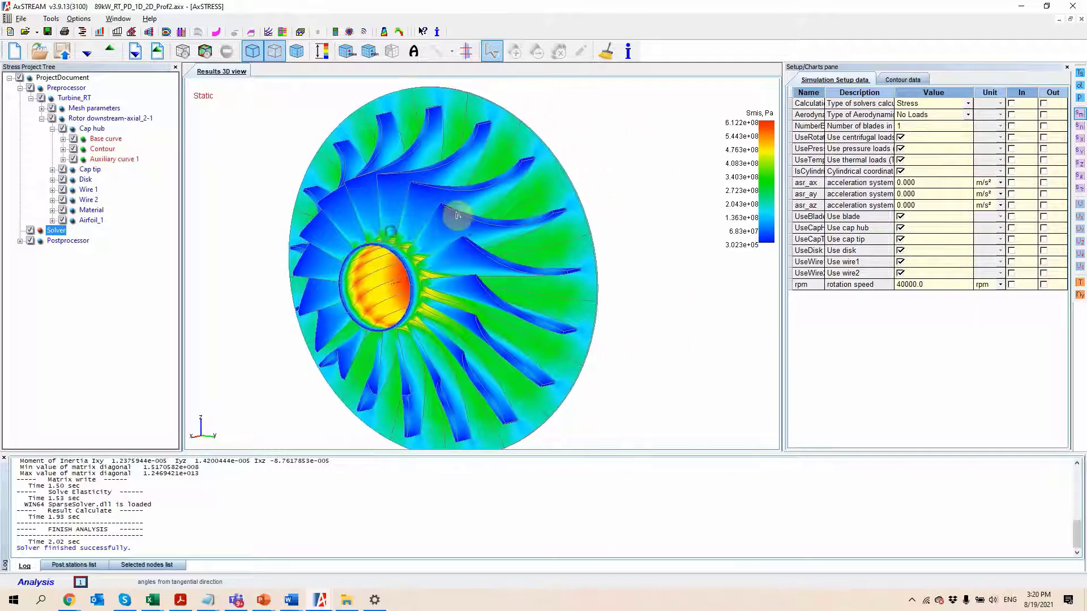
pyautogui.moveTo(451, 214); pyautogui.dragTo(461, 216)
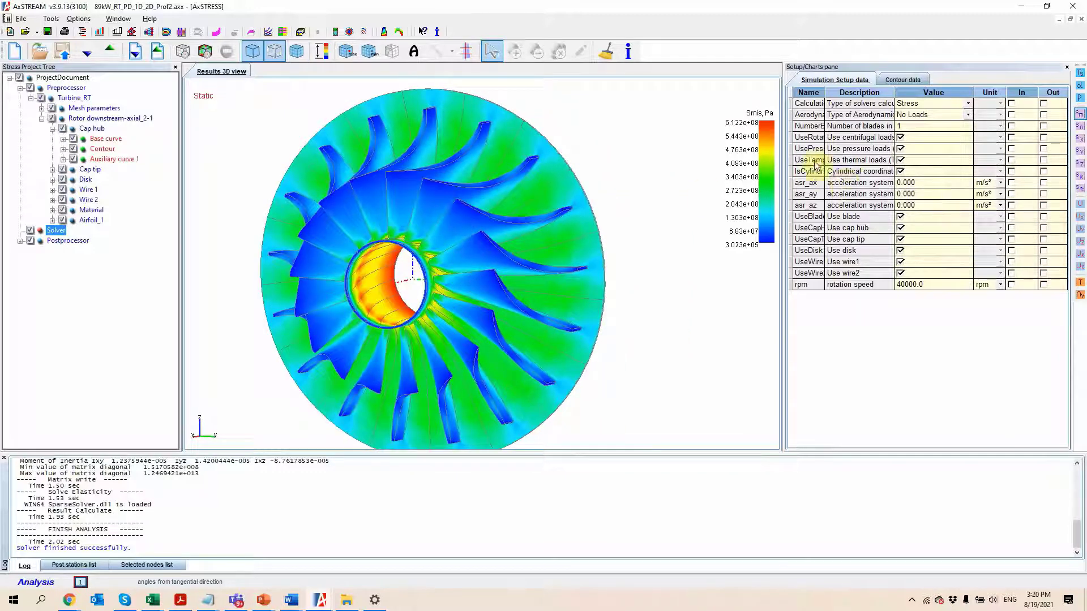
pyautogui.moveTo(696, 193); pyautogui.dragTo(652, 223)
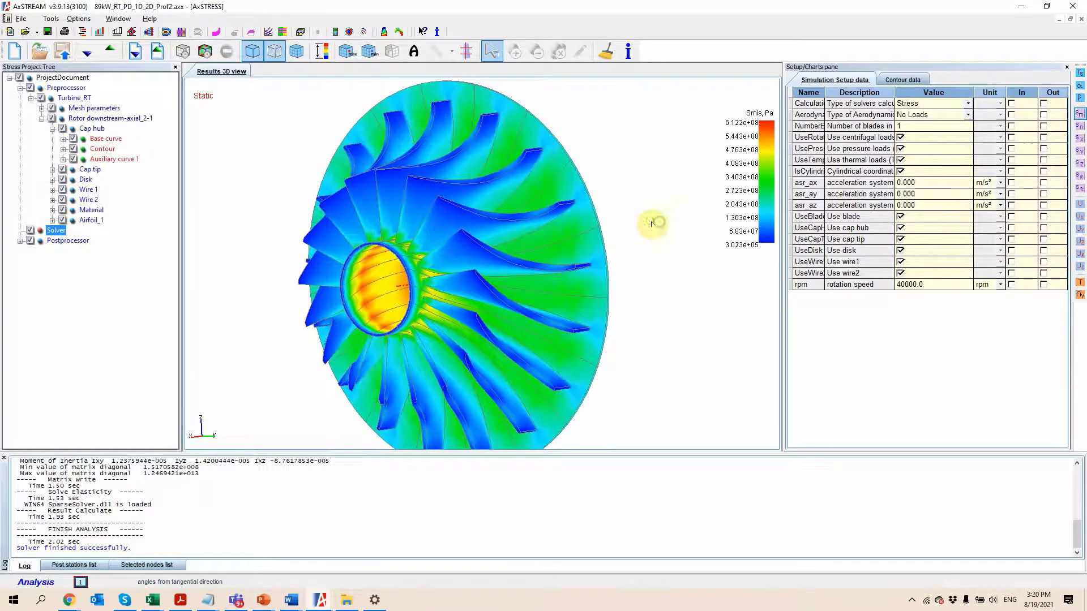
pyautogui.click(1080, 127)
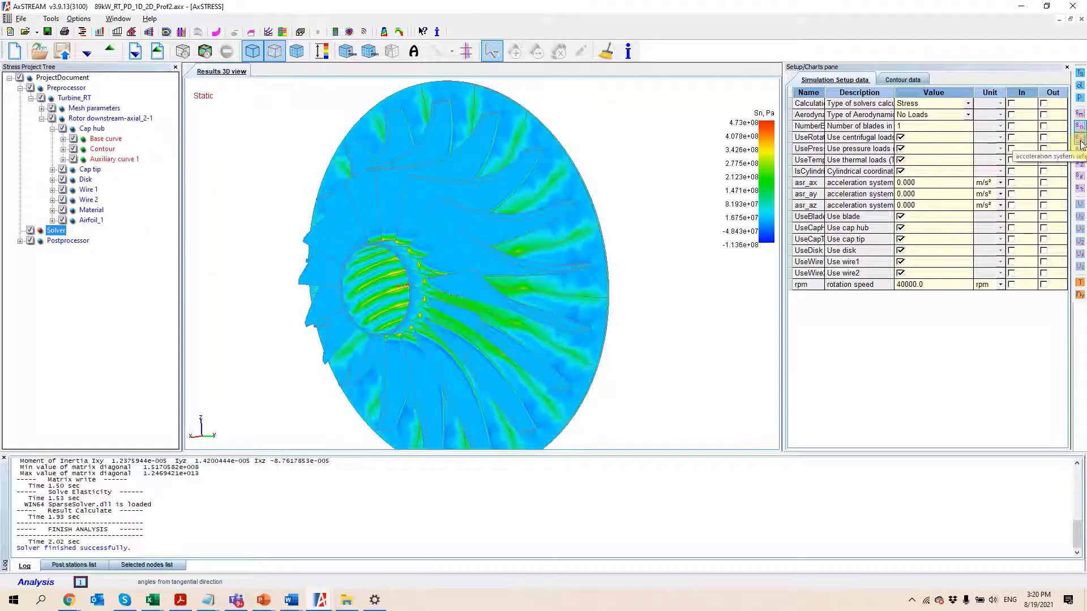
pyautogui.click(1081, 140)
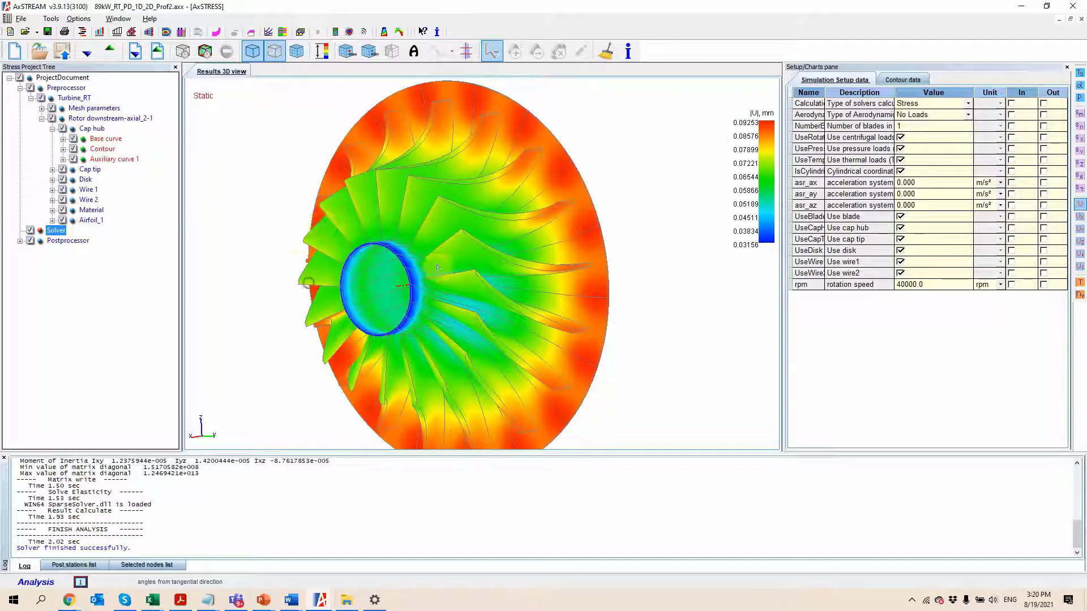
pyautogui.moveTo(437, 267); pyautogui.dragTo(594, 264)
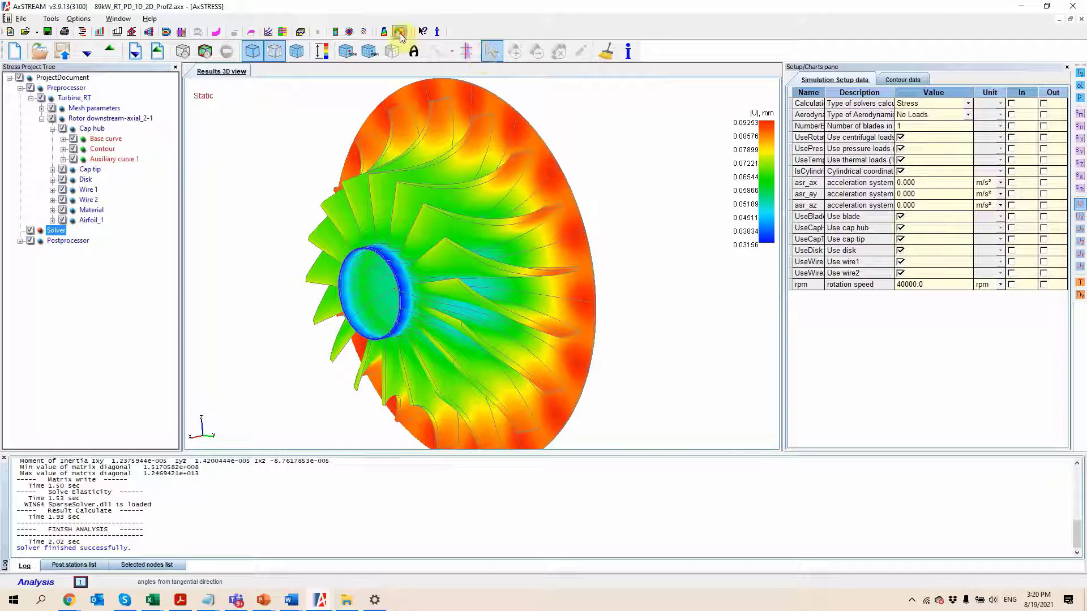
# Create a new AxCFD project with both the stator and rotor domains selected
pyautogui.click(400, 34)
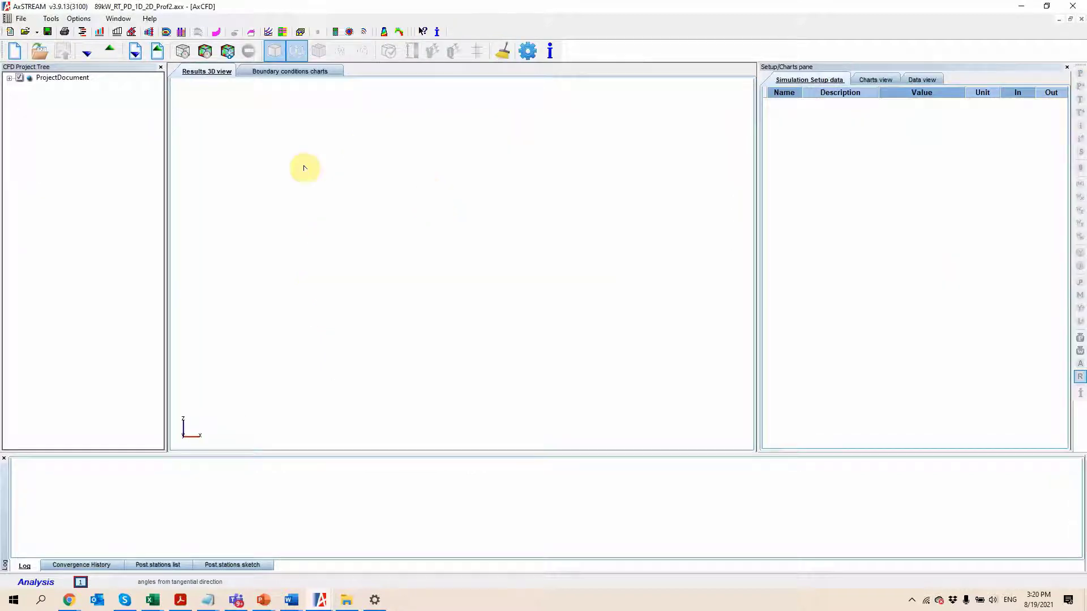
pyautogui.click(14, 50)
pyautogui.keyDown('shift'); pyautogui.click(437, 248); pyautogui.keyUp('shift')
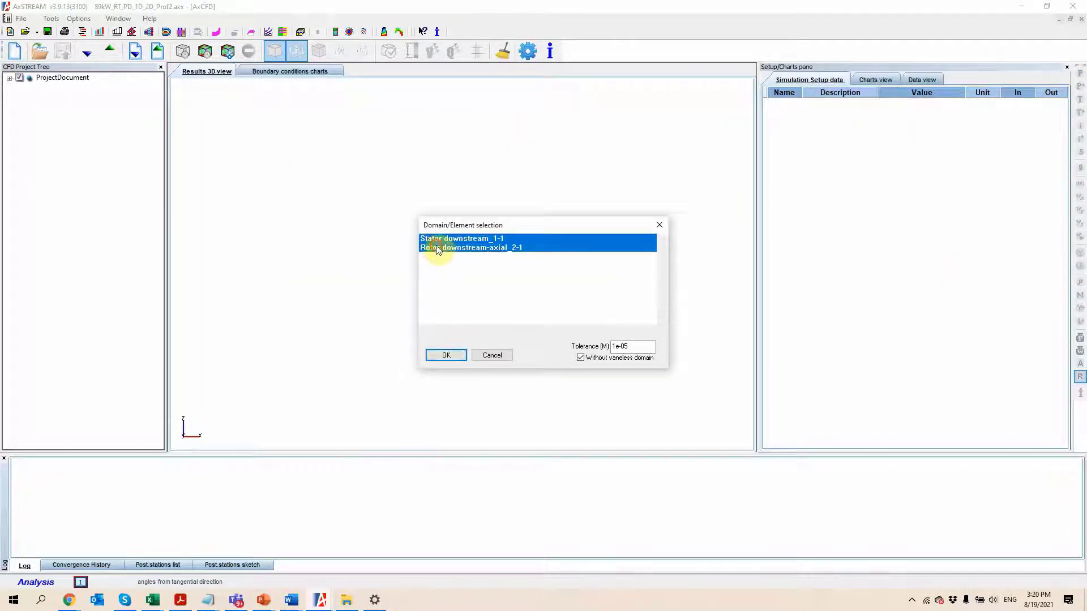
pyautogui.press('Return')
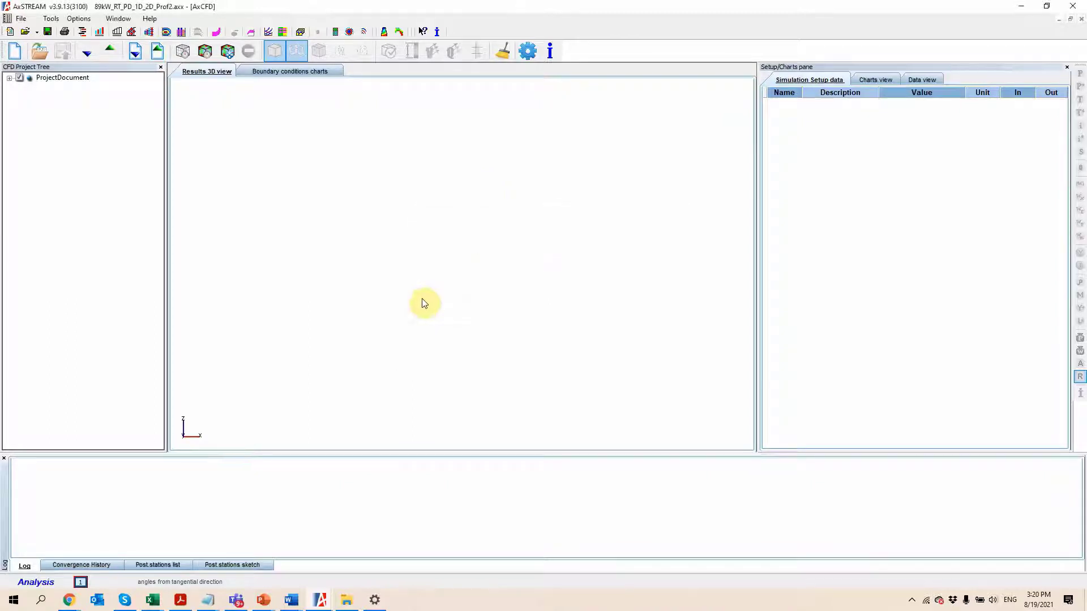
pyautogui.moveTo(546, 284); pyautogui.dragTo(243, 253)
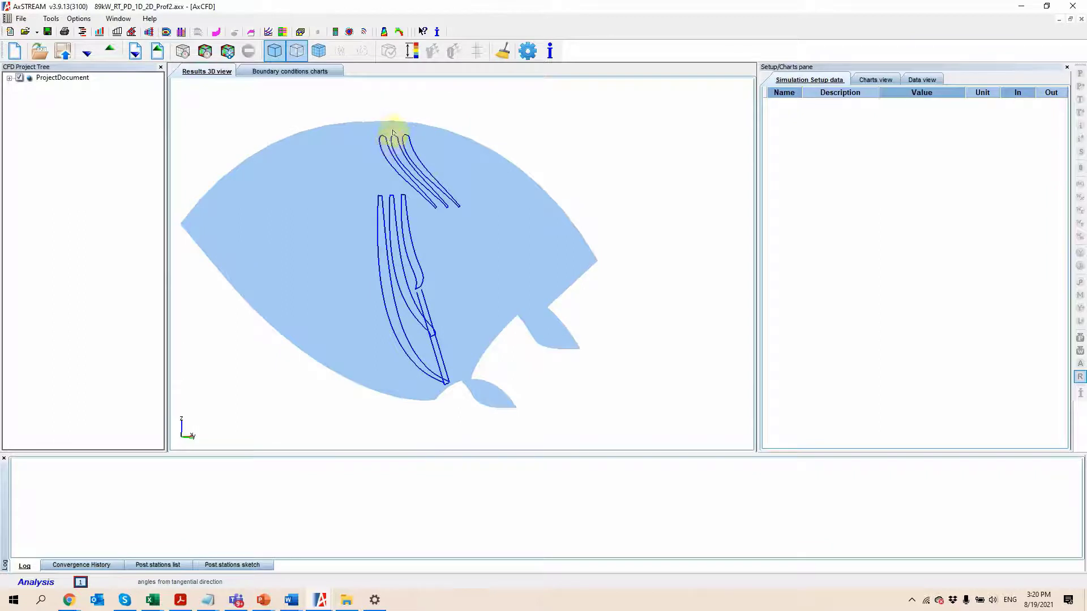
# Check the stator's 25-blade count and the rotor's 40000.0 rpm speed in the project tree
pyautogui.click(8, 79)
pyautogui.click(19, 89)
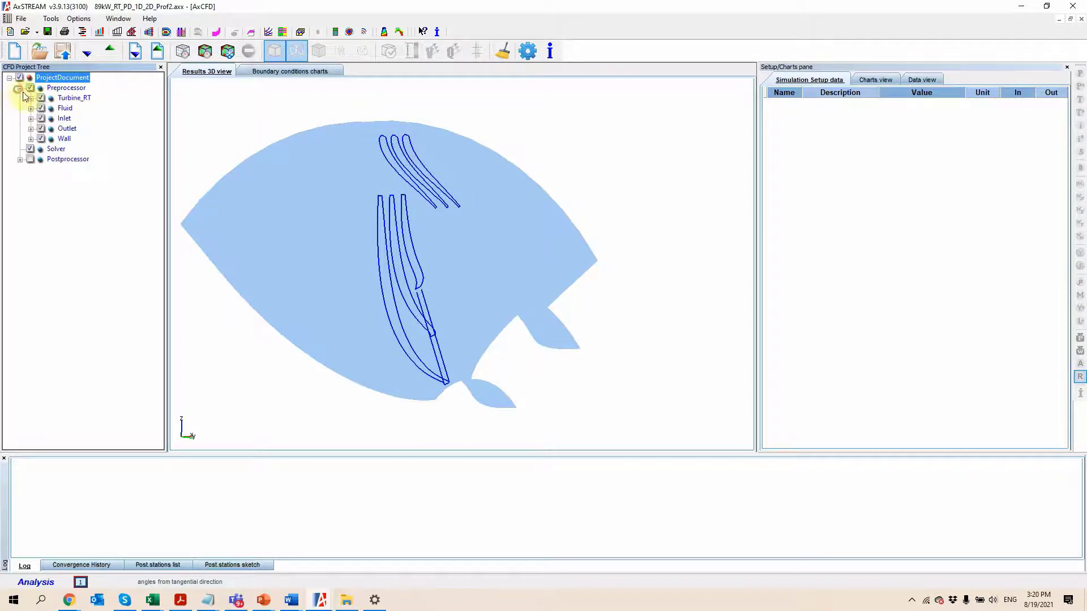
pyautogui.click(31, 99)
pyautogui.click(85, 128)
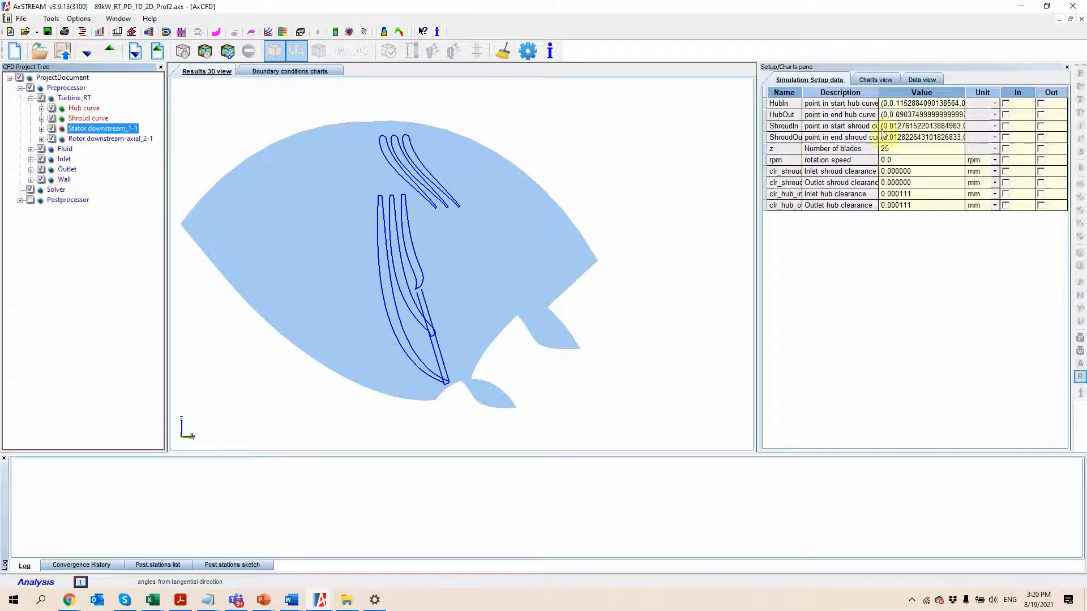
pyautogui.moveTo(923, 176); pyautogui.dragTo(924, 209)
pyautogui.click(889, 150)
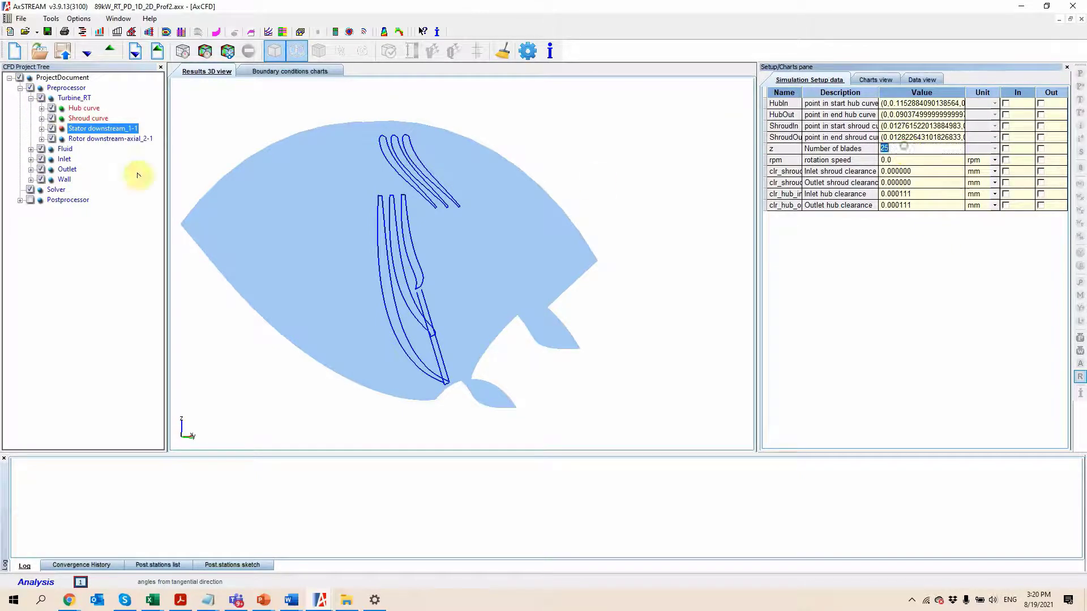
pyautogui.click(61, 139)
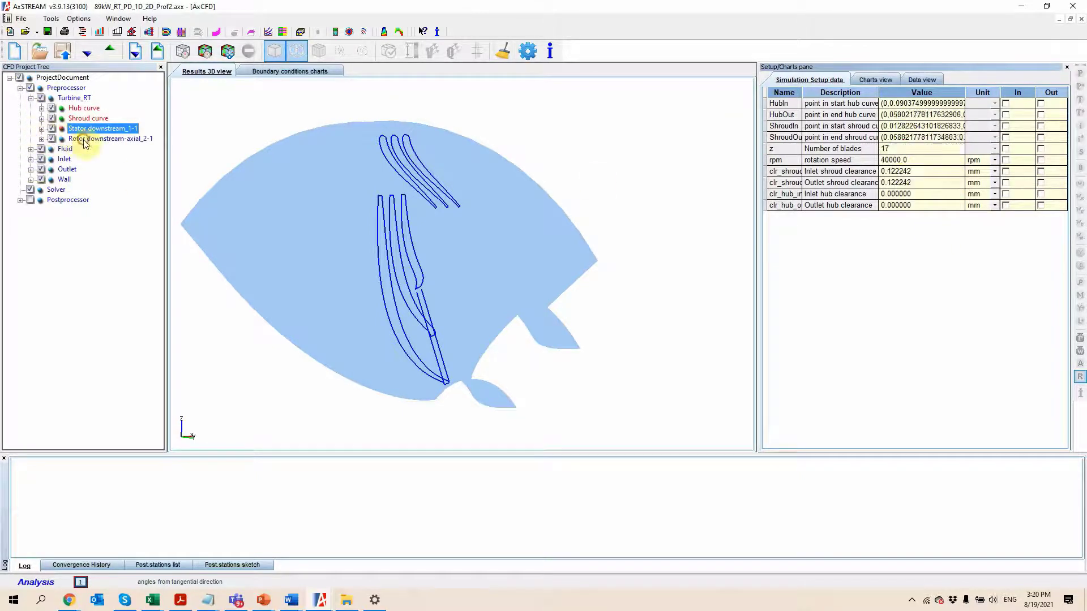
pyautogui.click(897, 160)
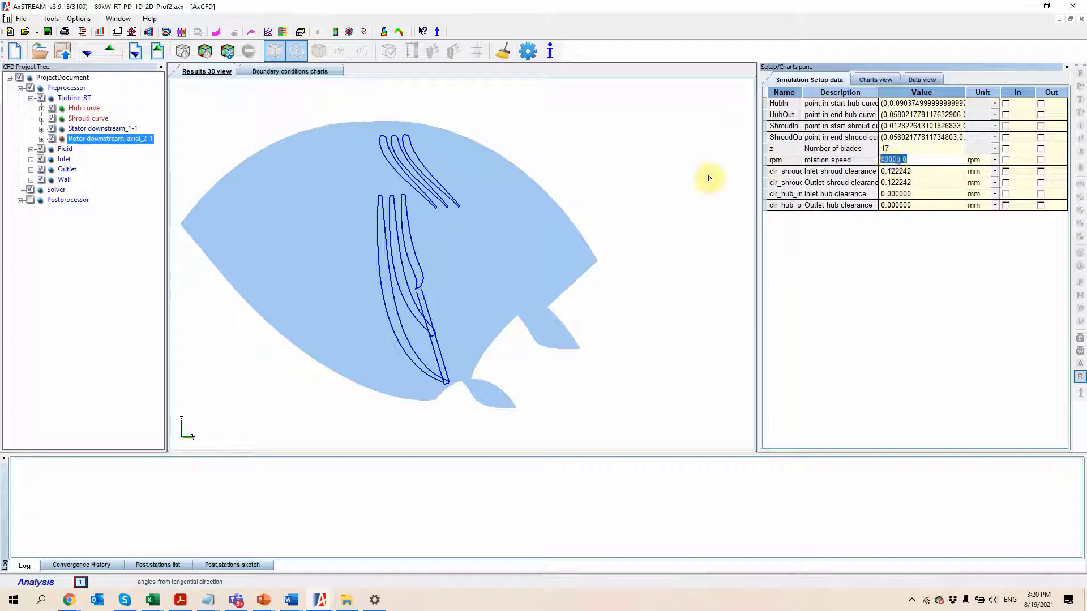
# Review the rotor's mesh parameters and the CFD solver settings (1000 steps, 6 cores)
pyautogui.click(41, 139)
pyautogui.click(53, 150)
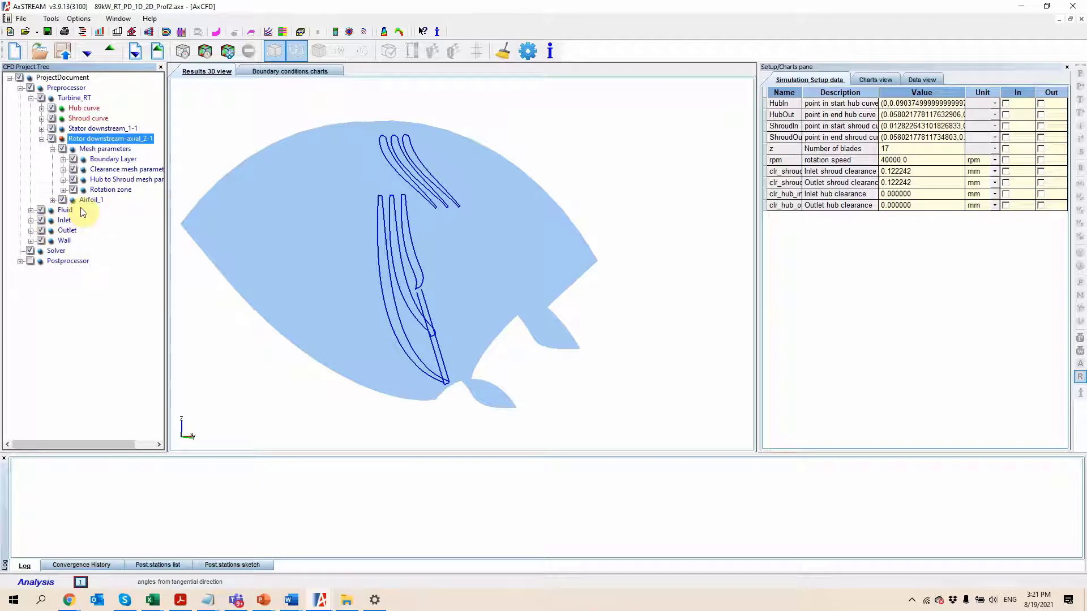
pyautogui.click(56, 252)
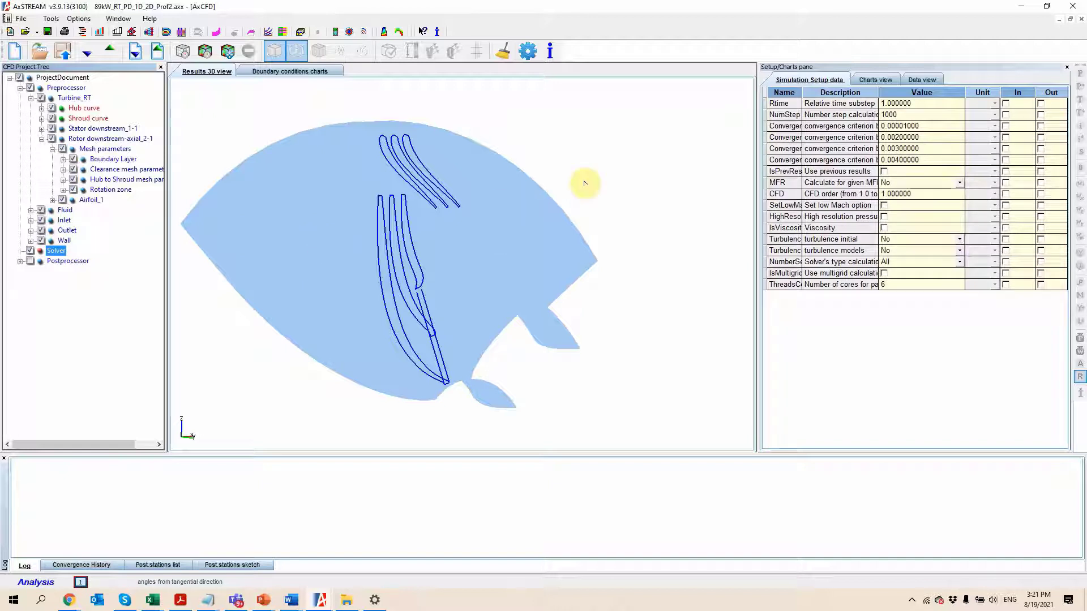
# Set the number of solver steps to 10000
pyautogui.click(910, 105)
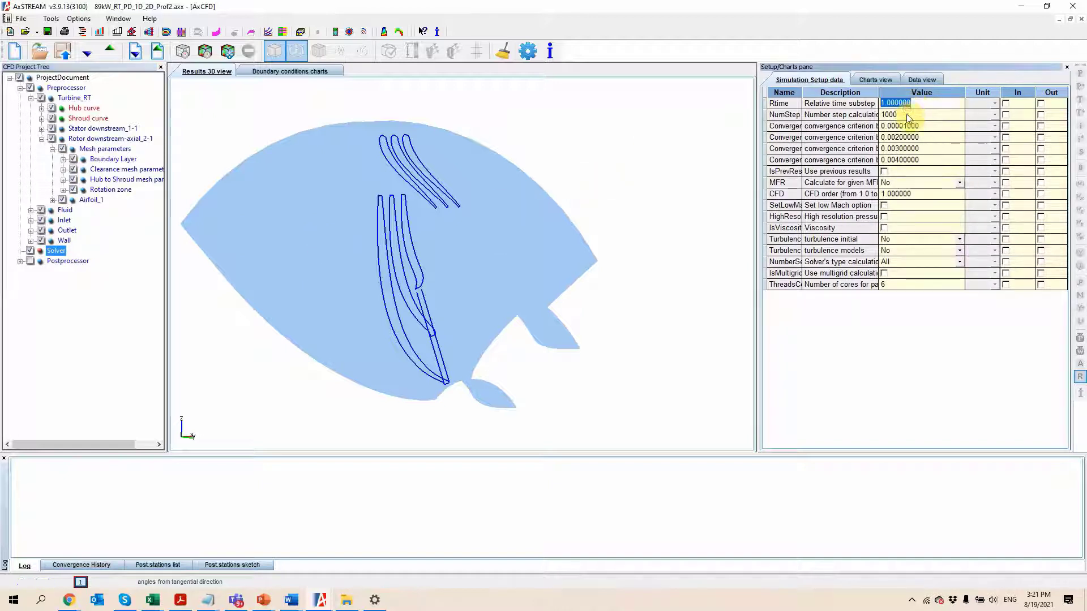
pyautogui.click(908, 116)
pyautogui.write('10000')
pyautogui.press('Return')
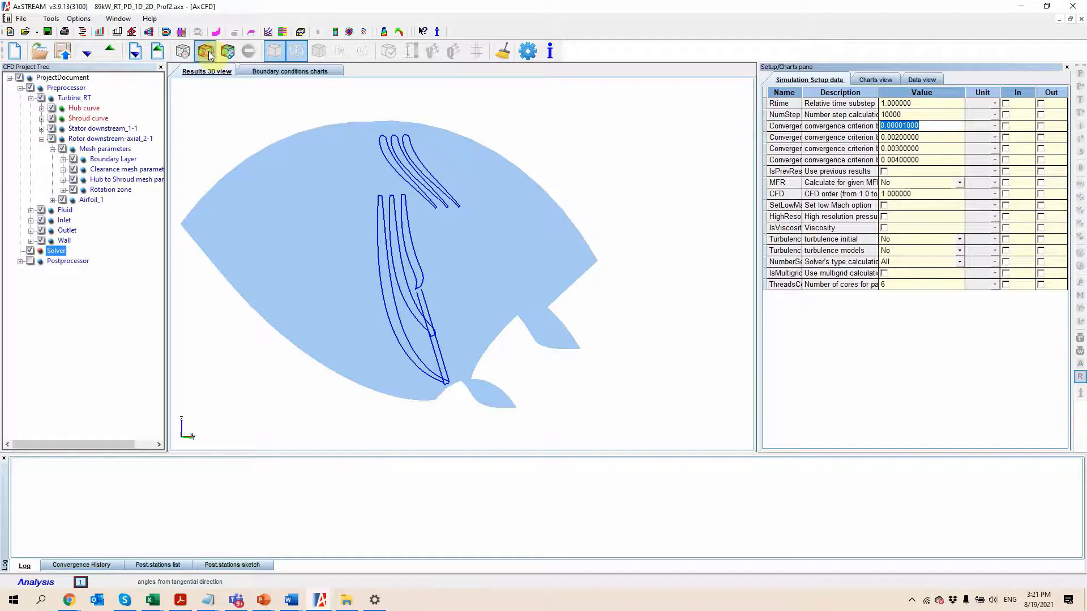
# Start the CFD run, keep turbulence at No and solver type All, then stop it
pyautogui.click(207, 53)
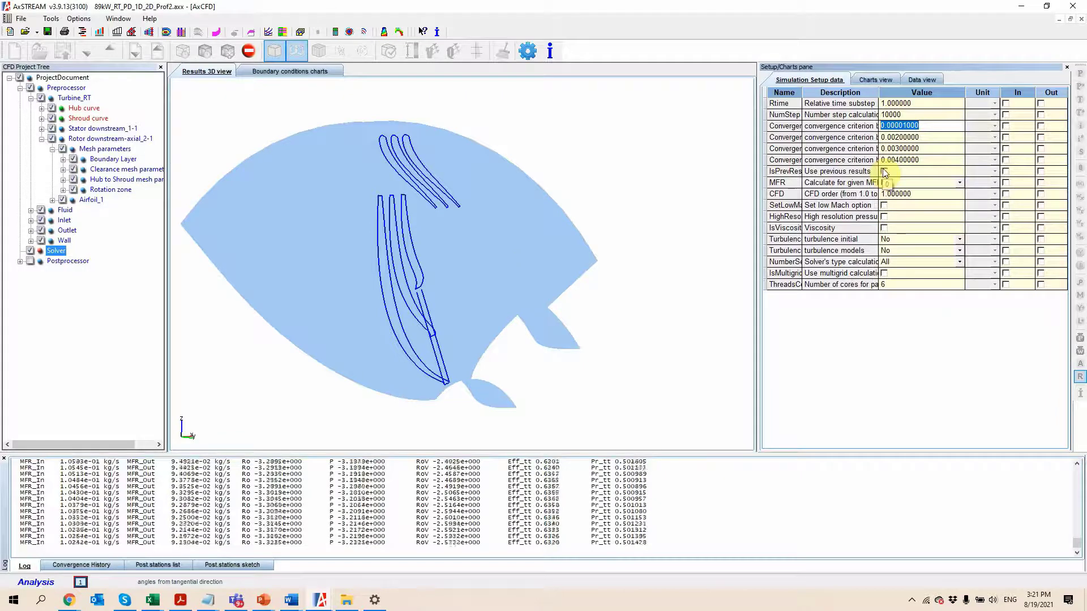
pyautogui.click(960, 251)
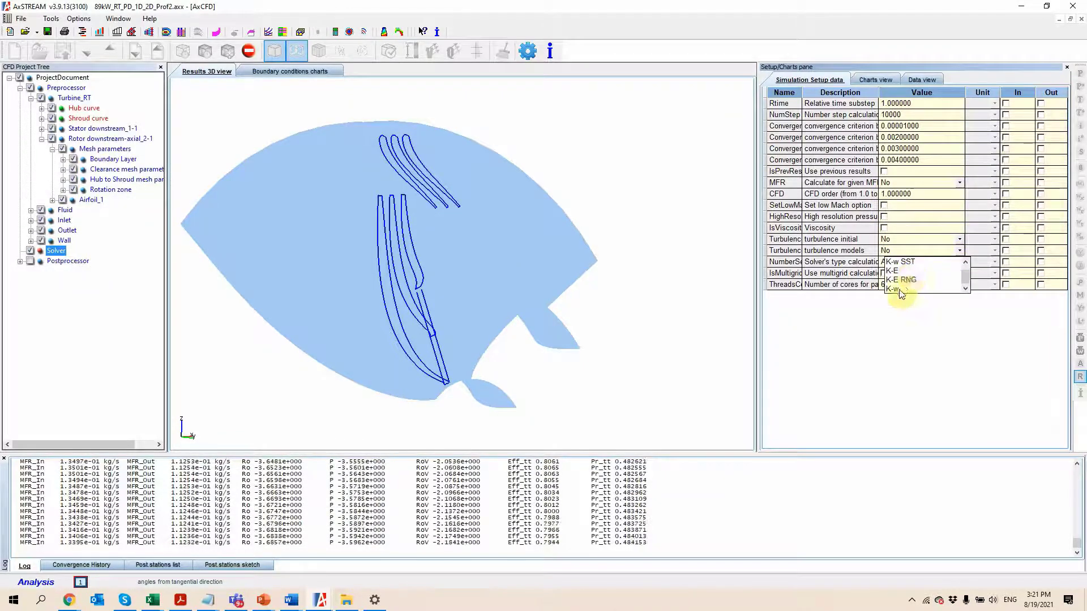
pyautogui.click(809, 257)
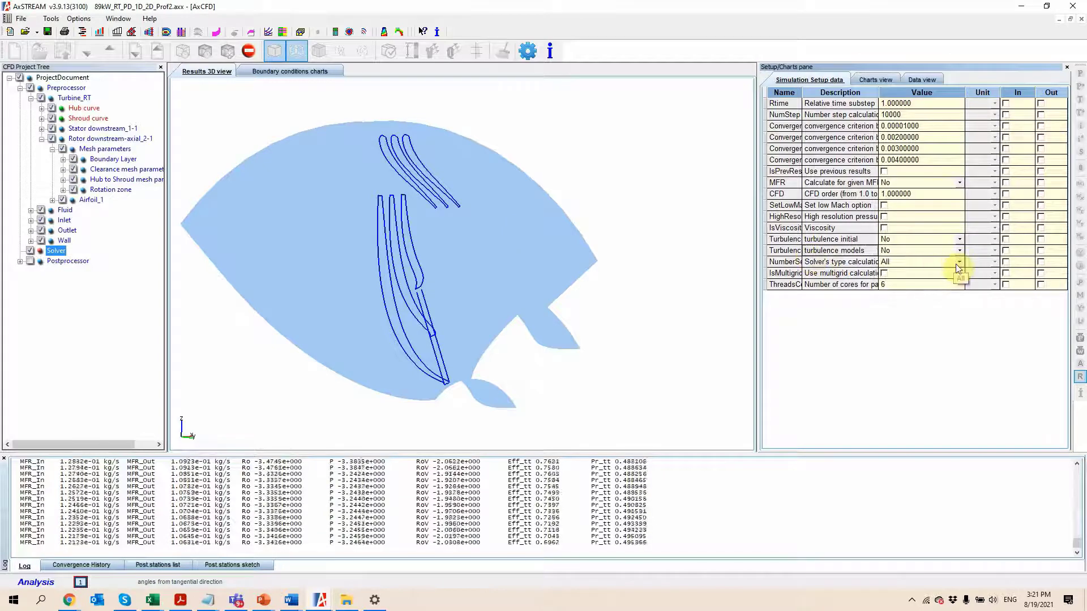
pyautogui.click(960, 262)
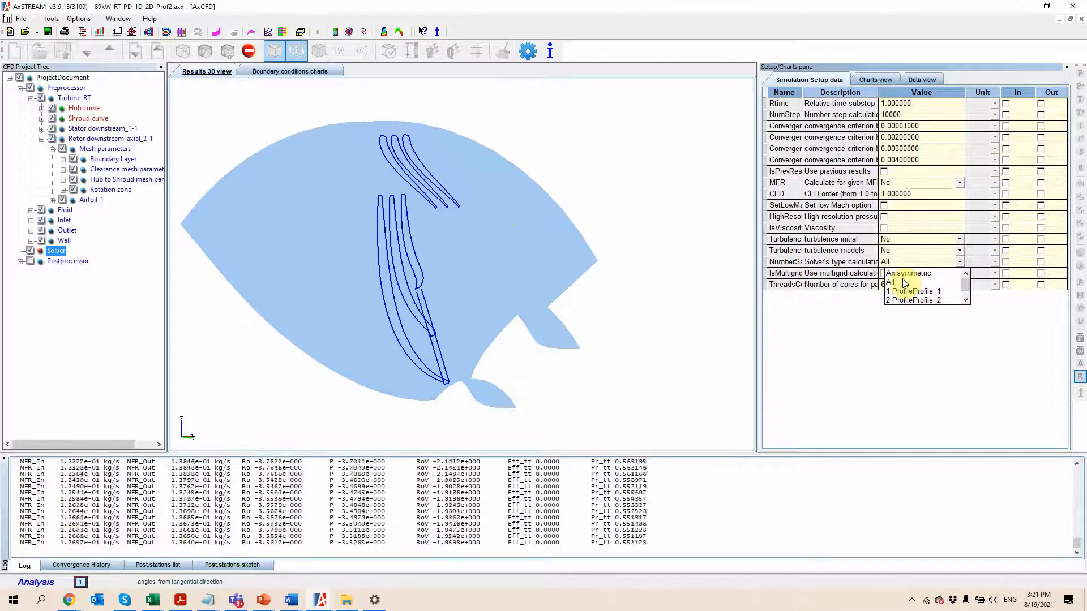
pyautogui.scroll(-1, 915, 296)
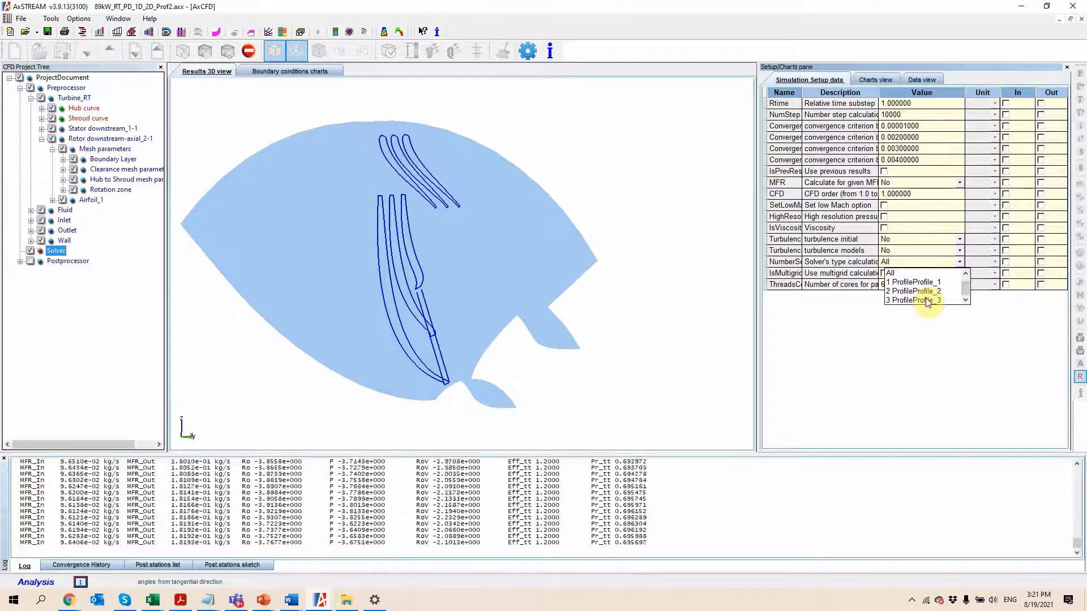
pyautogui.click(843, 269)
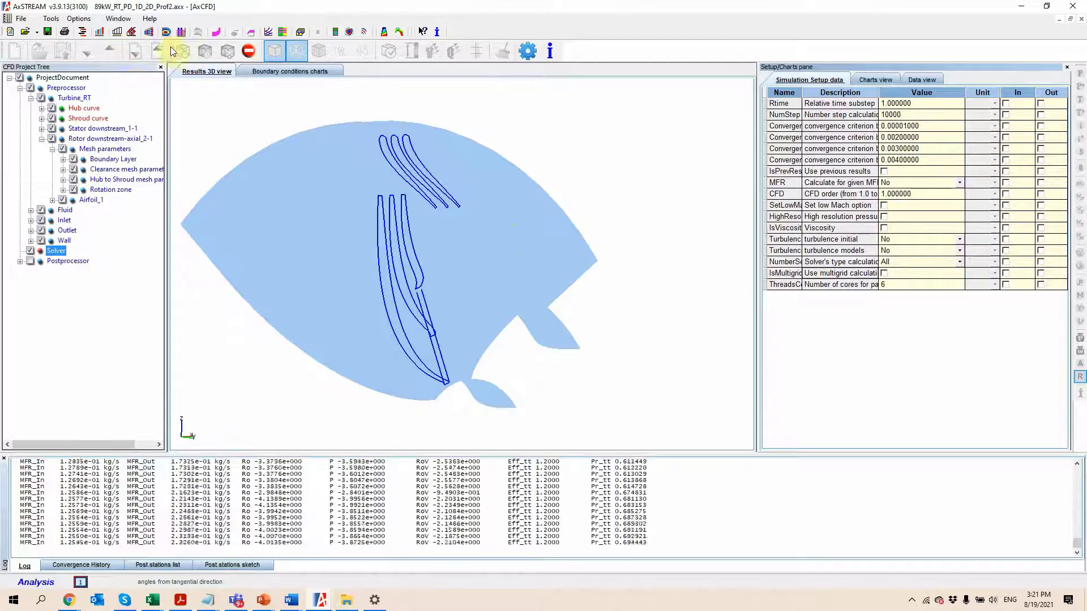
pyautogui.click(249, 51)
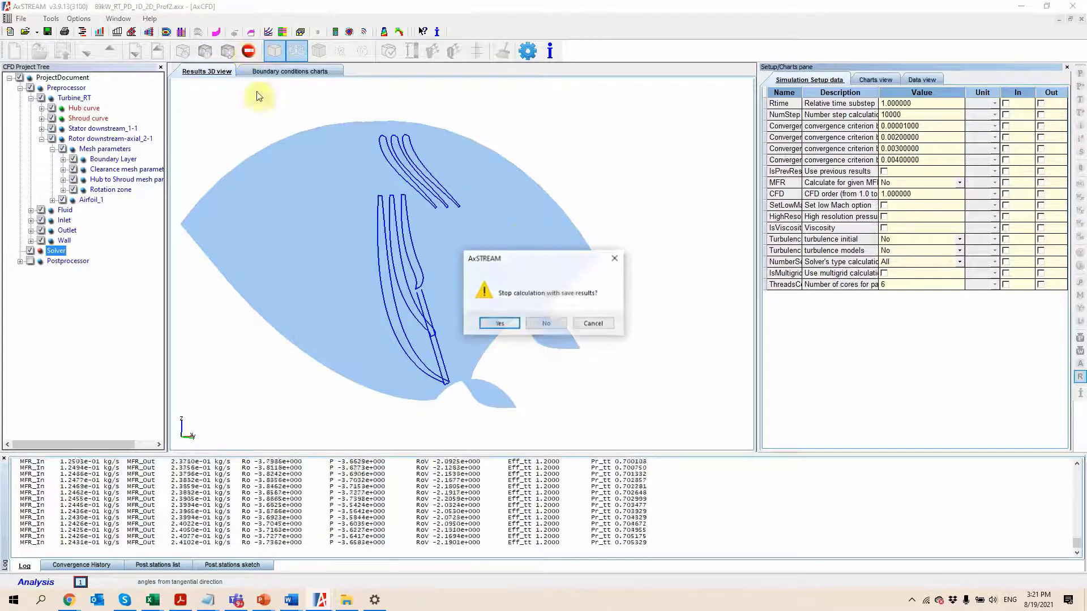
# Stop with results saved and highlight the 6870 total steps and inlet/outlet mass flows in the report
pyautogui.click(510, 325)
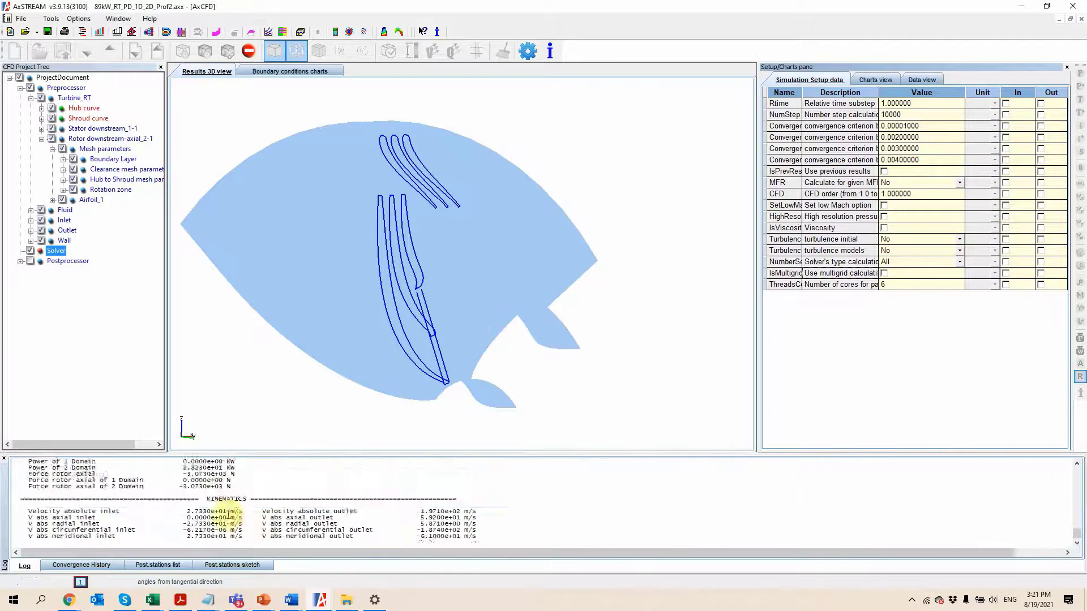
pyautogui.scroll(10, 249, 506)
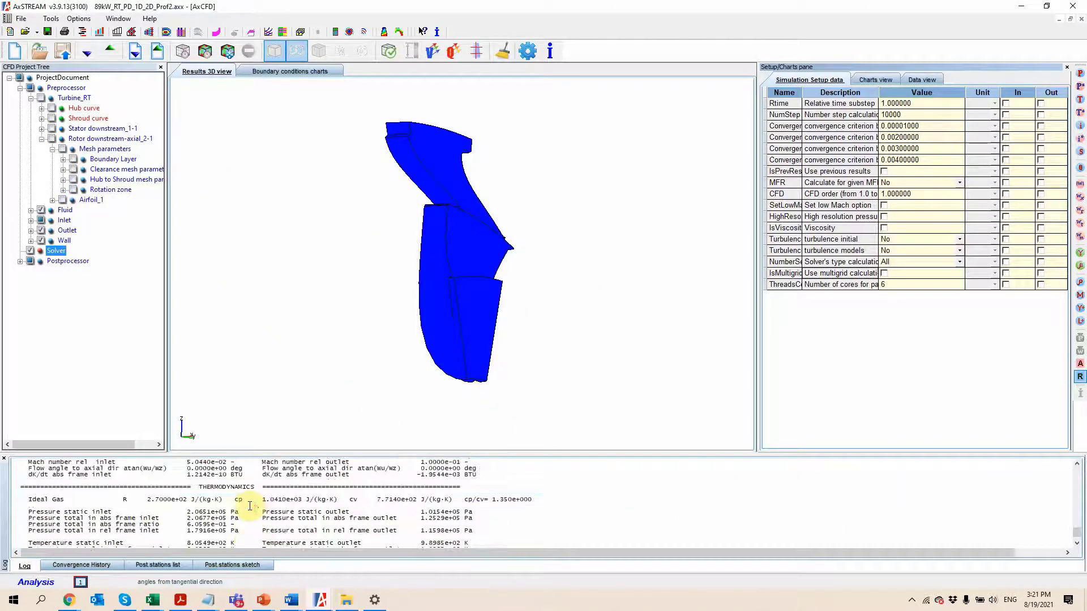
pyautogui.scroll(5, 252, 505)
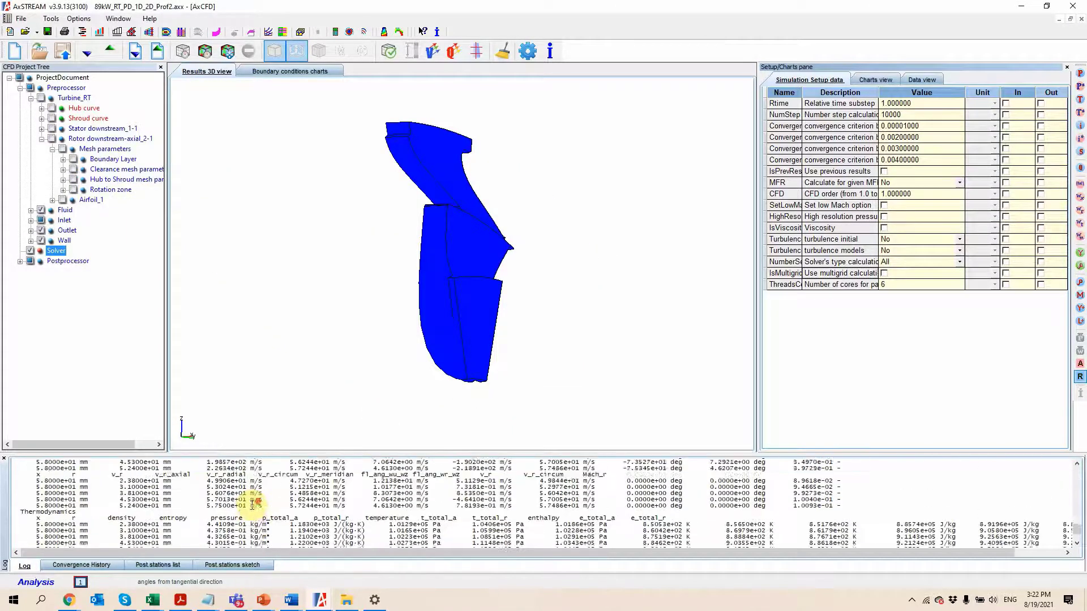
pyautogui.scroll(2, 252, 506)
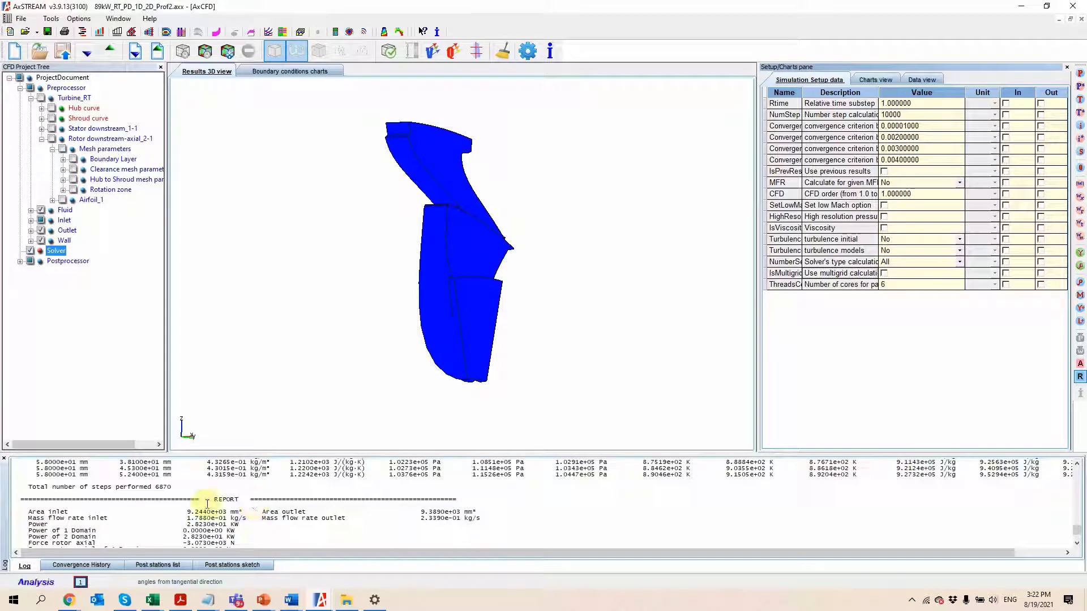
pyautogui.moveTo(156, 487); pyautogui.dragTo(189, 492)
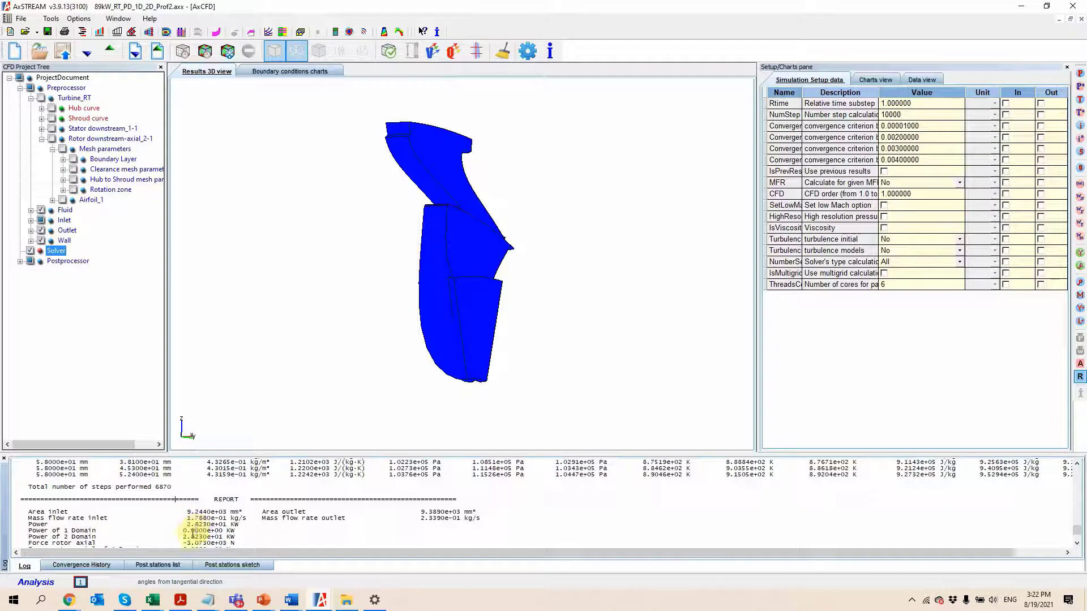
pyautogui.moveTo(89, 518); pyautogui.dragTo(516, 515)
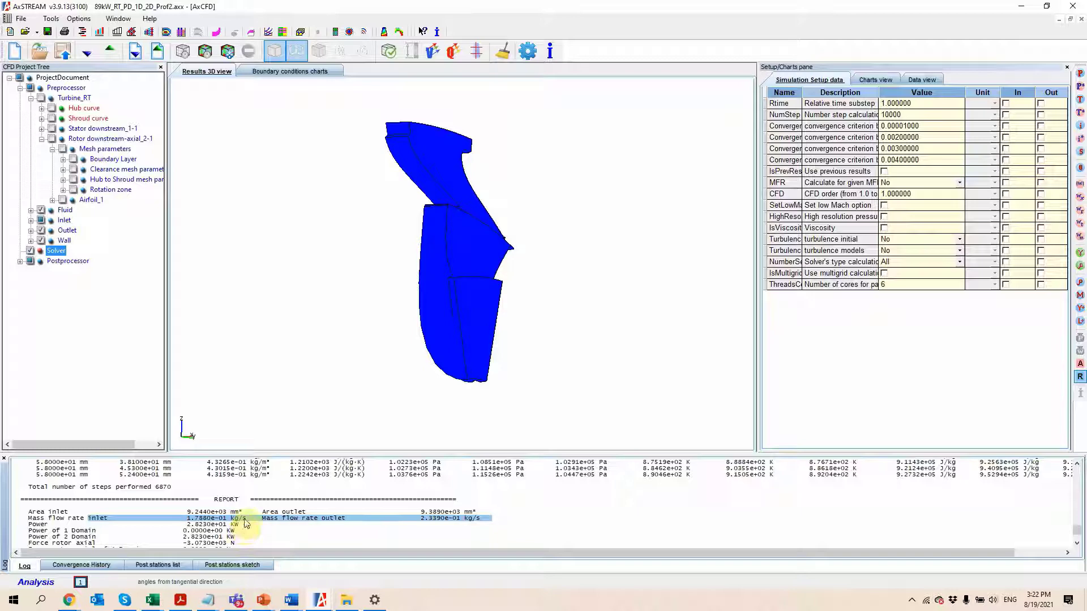
pyautogui.click(189, 521)
# Scroll down the logged flow and thermodynamic results to the 37.58 sec calculation time
pyautogui.scroll(-5, 175, 509)
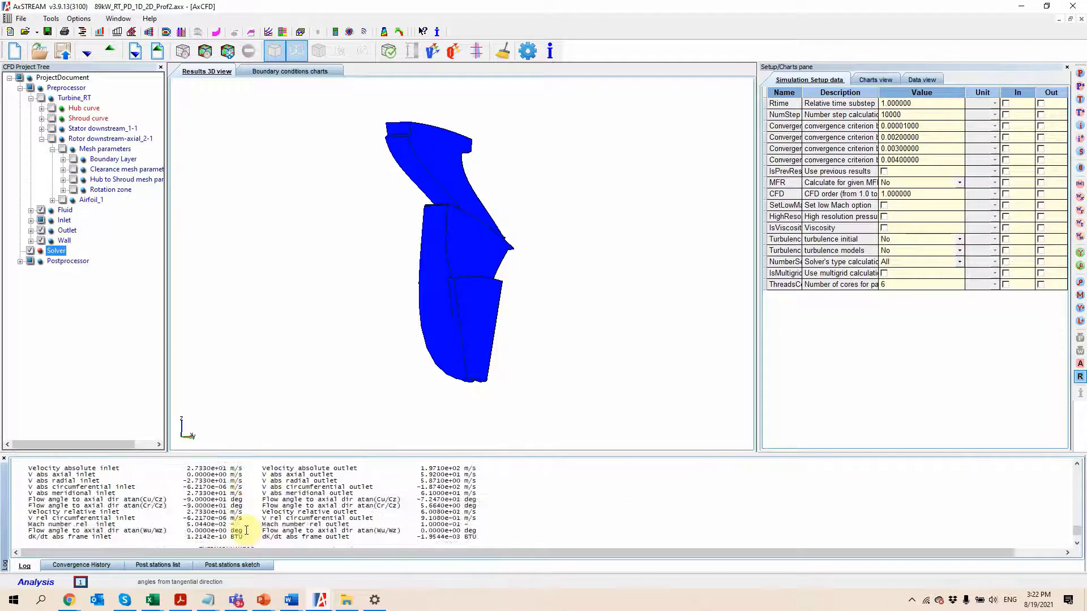
pyautogui.scroll(-8, 229, 486)
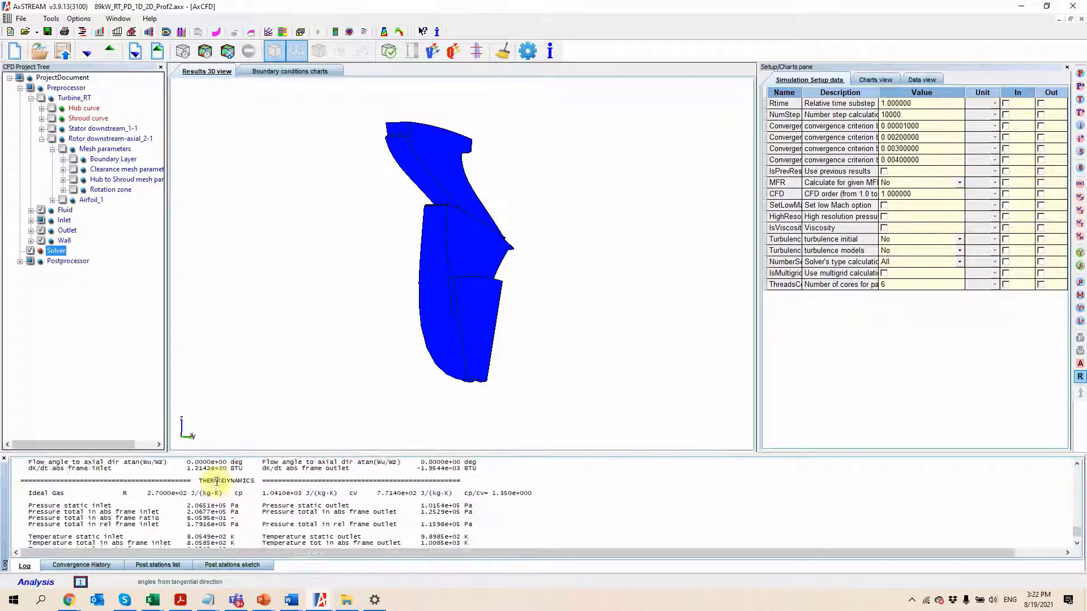
pyautogui.scroll(-1, 197, 476)
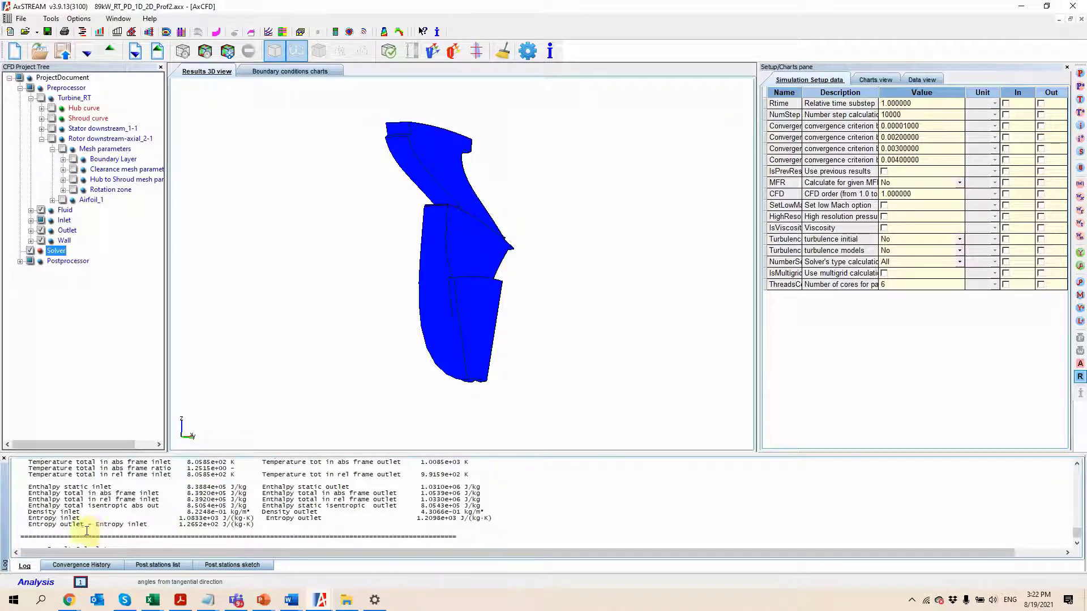
pyautogui.scroll(-1, 210, 524)
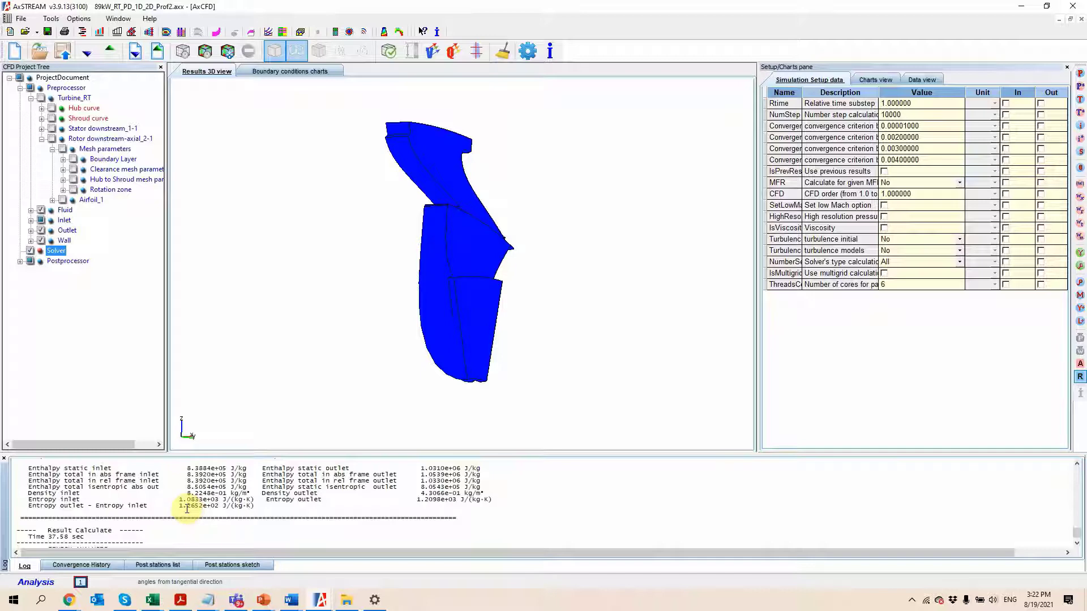
pyautogui.moveTo(482, 289); pyautogui.dragTo(413, 260)
# Preview the mesh, Pt rel and Tt rel, then show Mach contours (0.002087–0.1034) on the domain
pyautogui.click(319, 51)
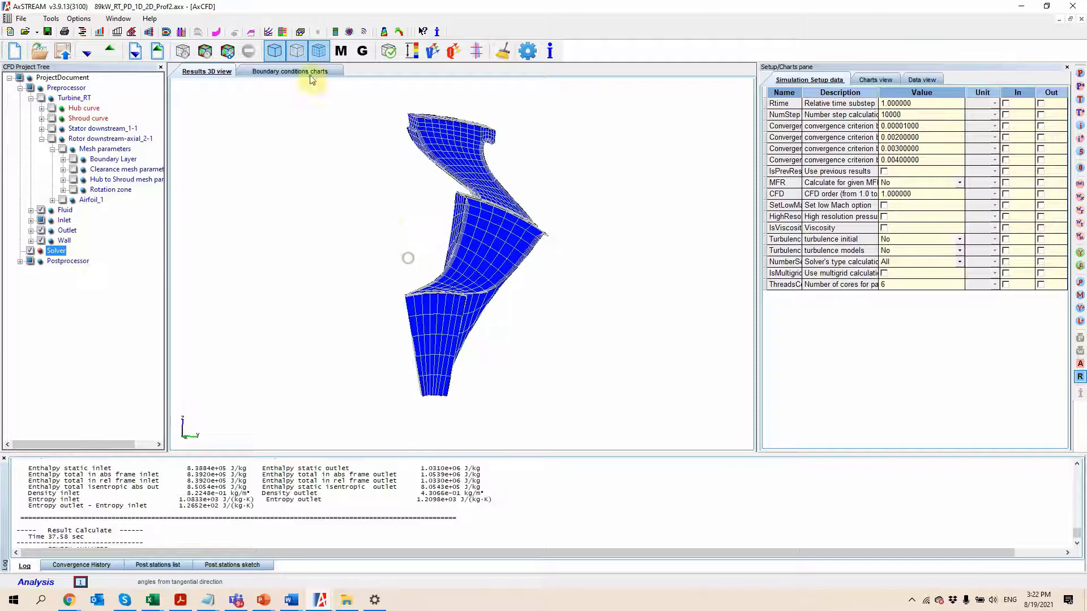
pyautogui.click(318, 52)
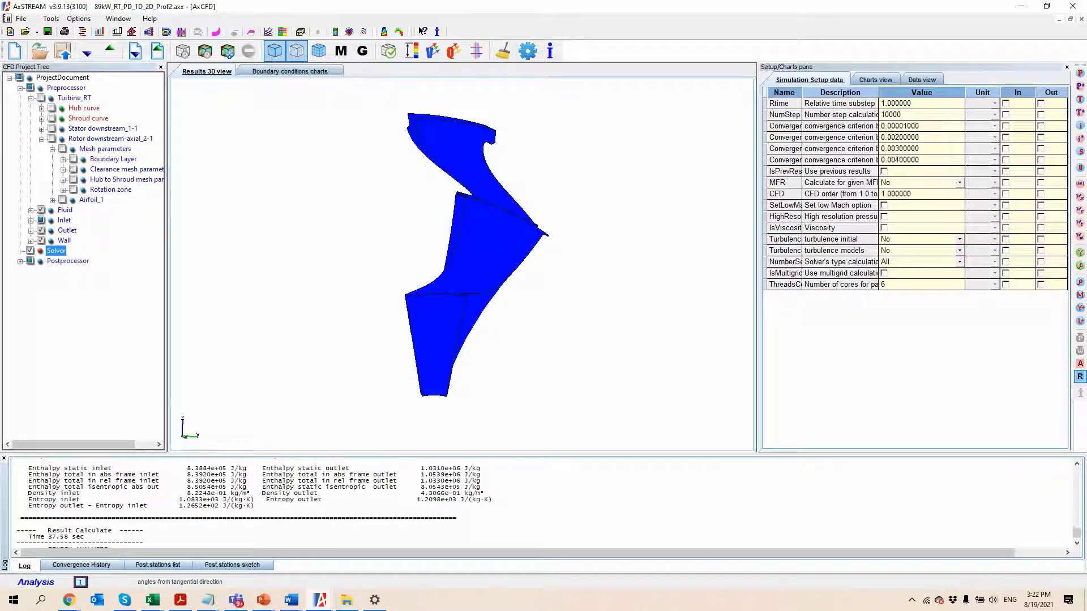
pyautogui.click(1080, 87)
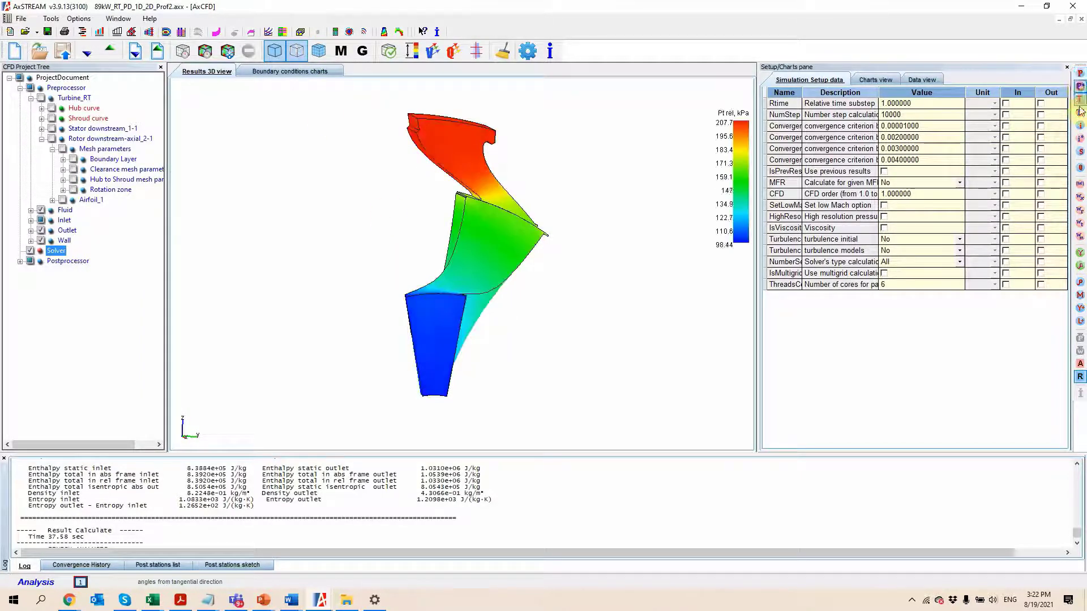
pyautogui.click(1081, 112)
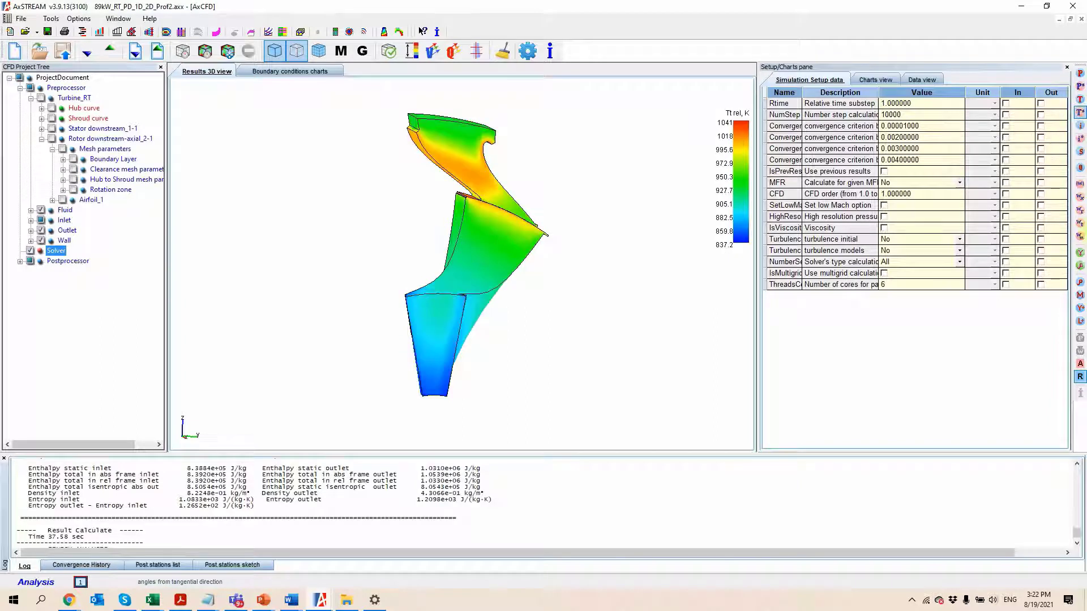
pyautogui.click(1080, 295)
pyautogui.moveTo(391, 172); pyautogui.dragTo(226, 297)
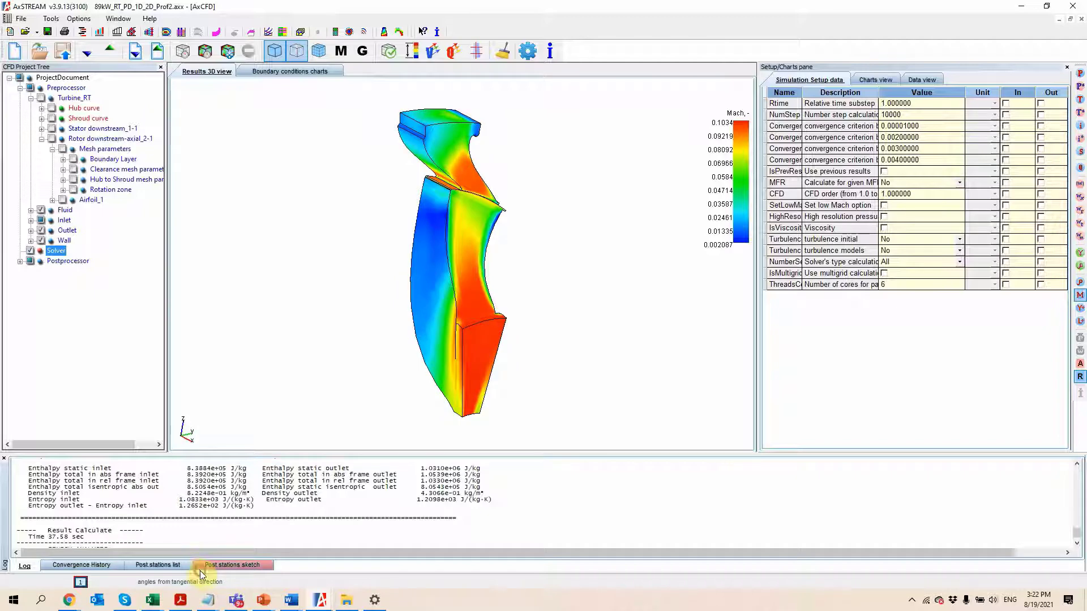
# Add a spanwise and a streamwise station on the Post.stations sketch, selecting the top-of-channel station
pyautogui.click(232, 565)
pyautogui.rightClick(495, 503)
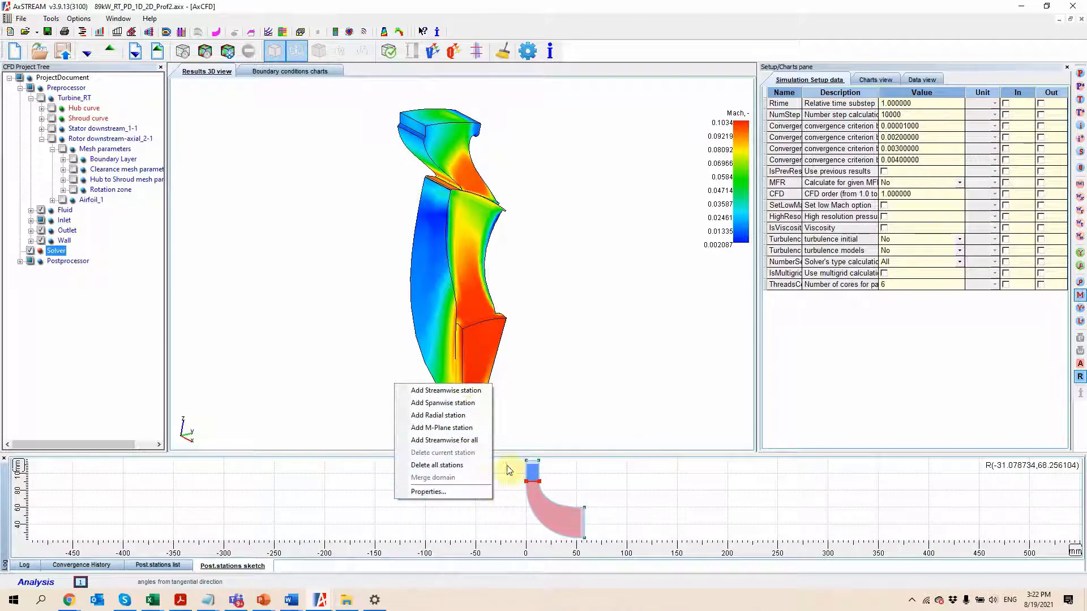
pyautogui.click(461, 403)
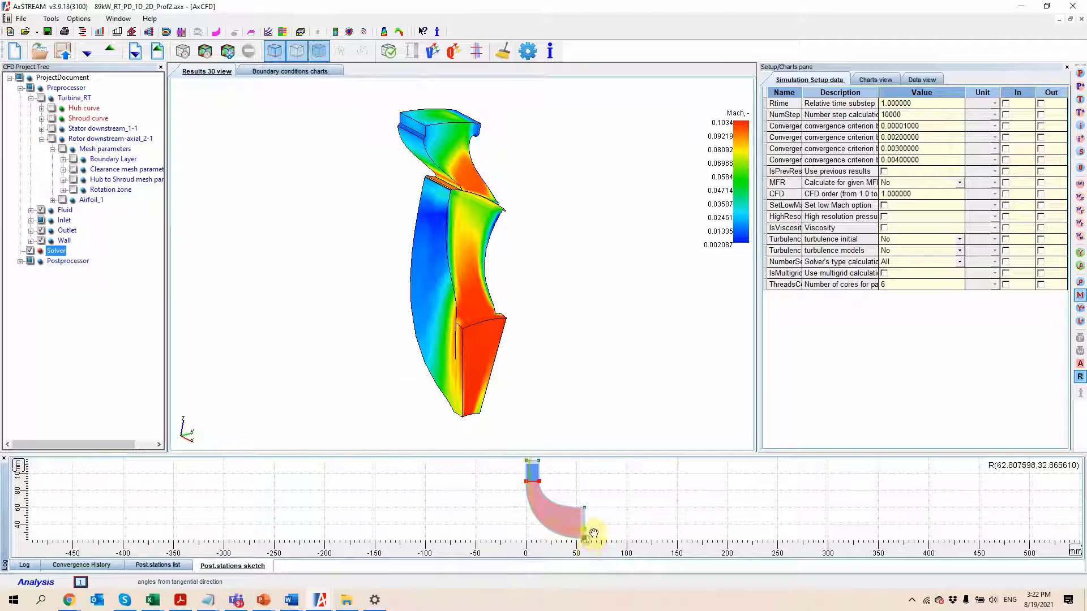
pyautogui.rightClick(439, 516)
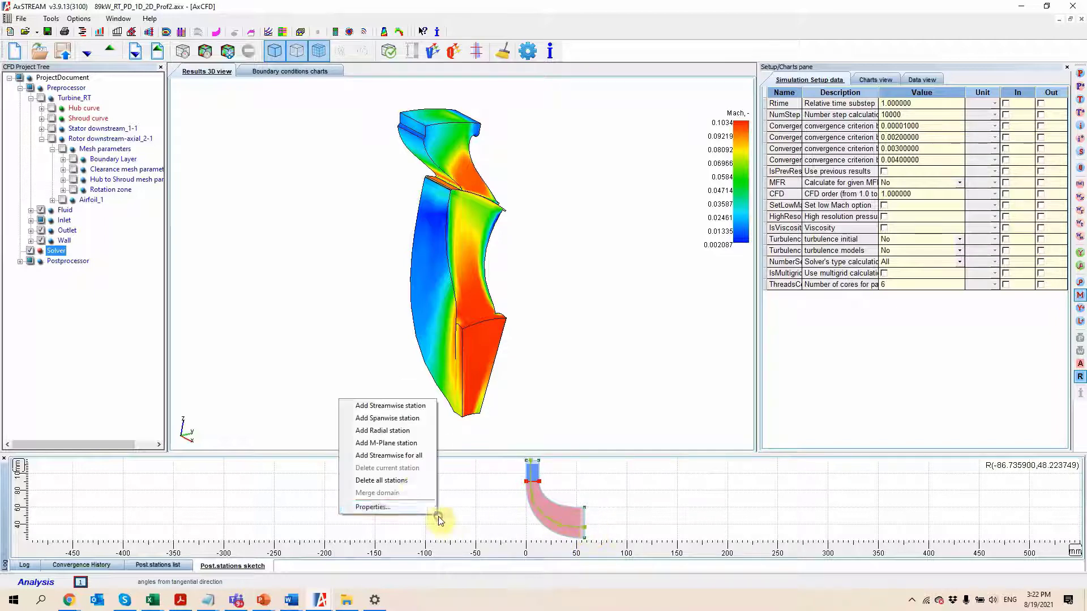
pyautogui.click(399, 406)
pyautogui.click(541, 467)
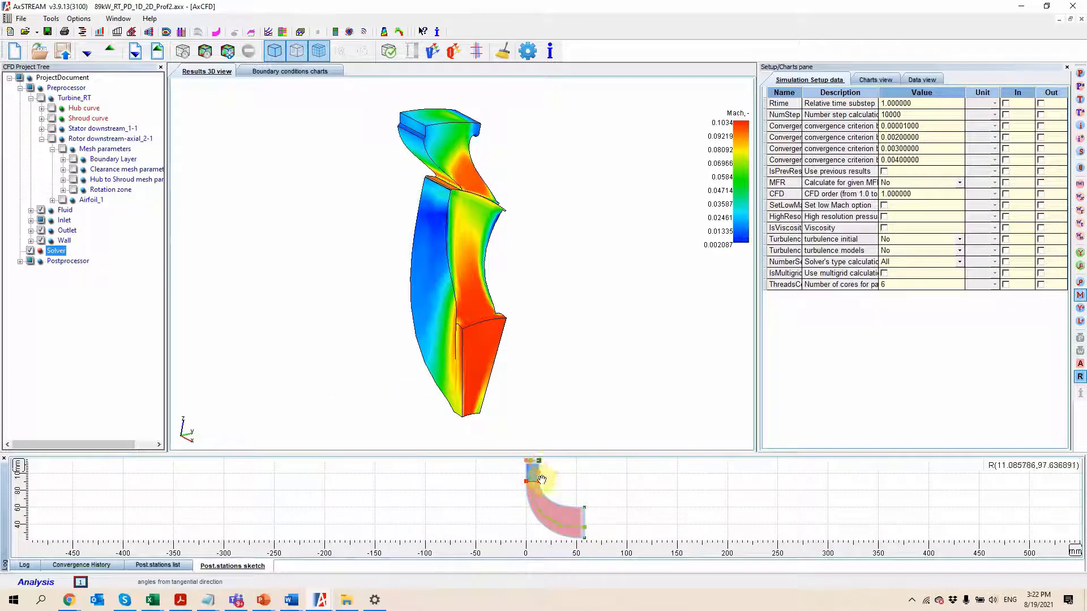
# Show Mach contours and velocity vectors on the station slices, rotating the channel to inspect them
pyautogui.click(476, 52)
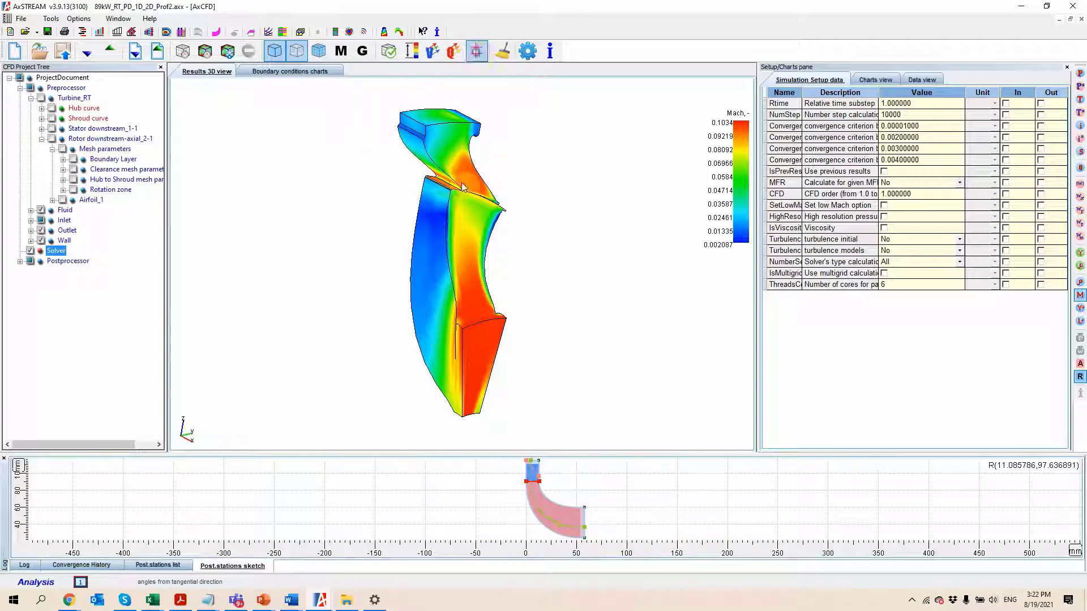
pyautogui.moveTo(521, 356); pyautogui.dragTo(384, 311)
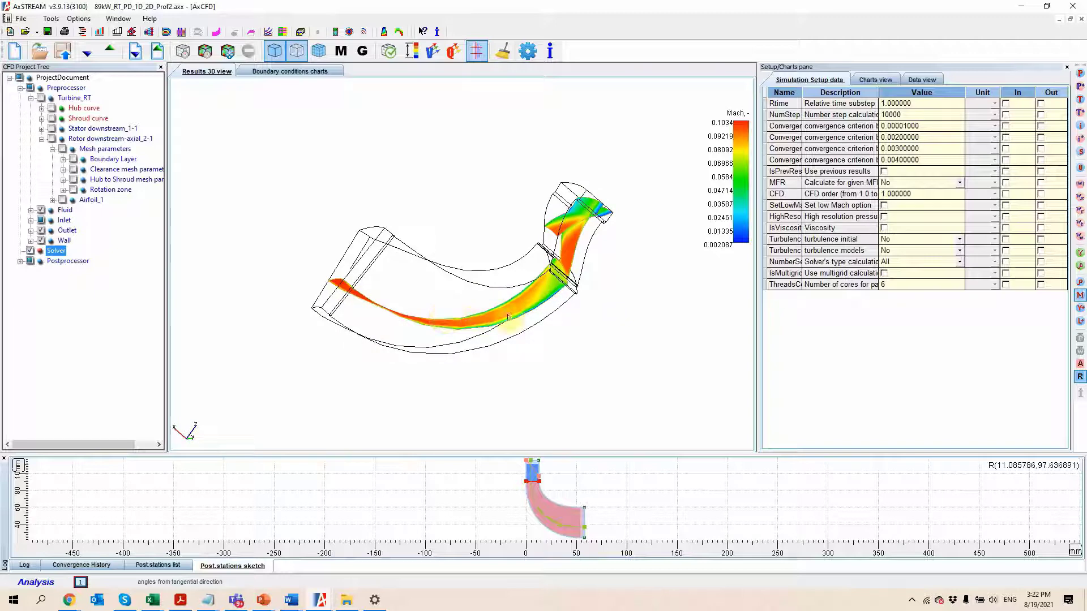
pyautogui.moveTo(477, 301); pyautogui.dragTo(594, 235)
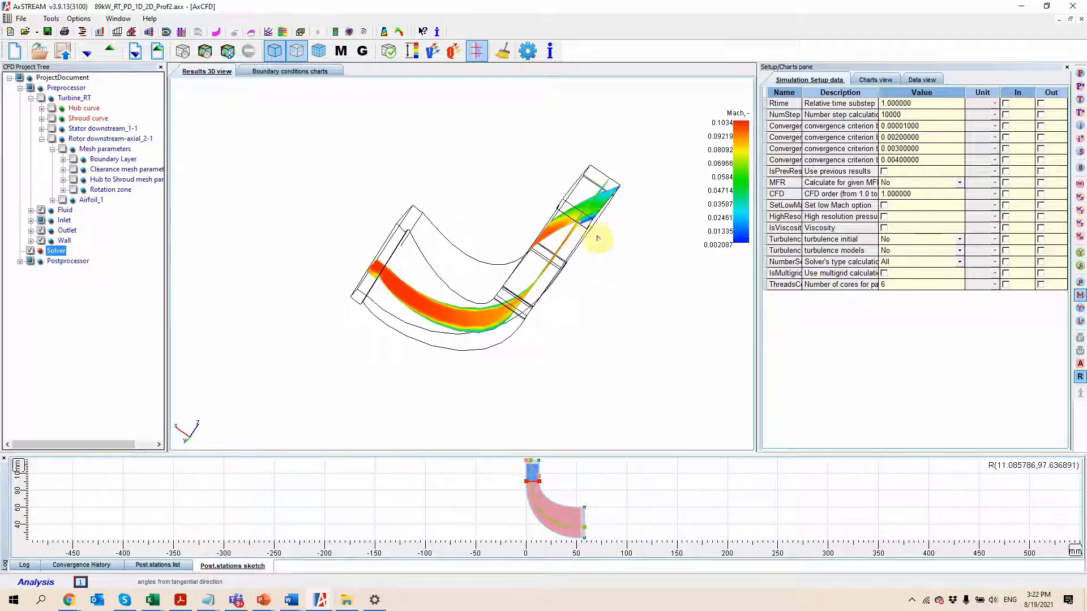
pyautogui.moveTo(553, 283)
pyautogui.mouseDown()
pyautogui.moveTo(640, 205)
pyautogui.moveTo(667, 304)
pyautogui.mouseUp()
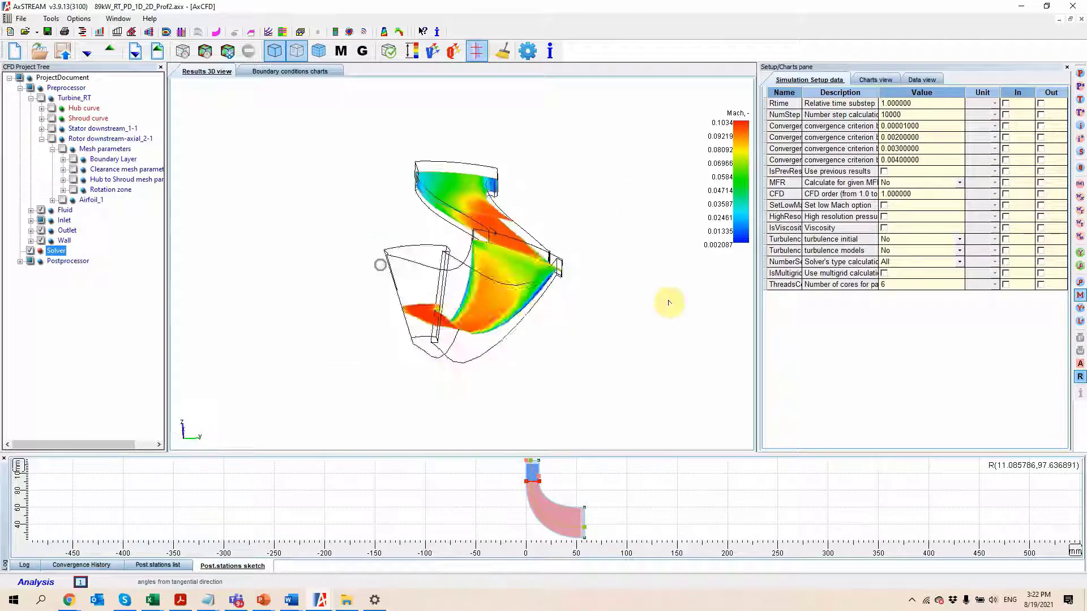
pyautogui.moveTo(277, 251); pyautogui.dragTo(289, 254)
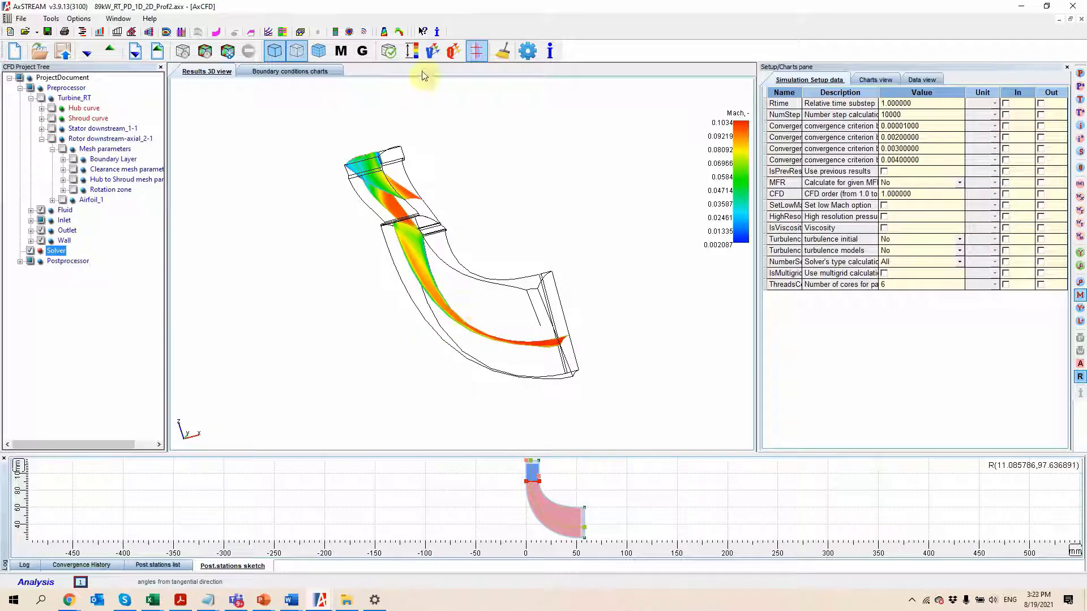
pyautogui.click(433, 51)
pyautogui.moveTo(370, 272); pyautogui.dragTo(313, 368)
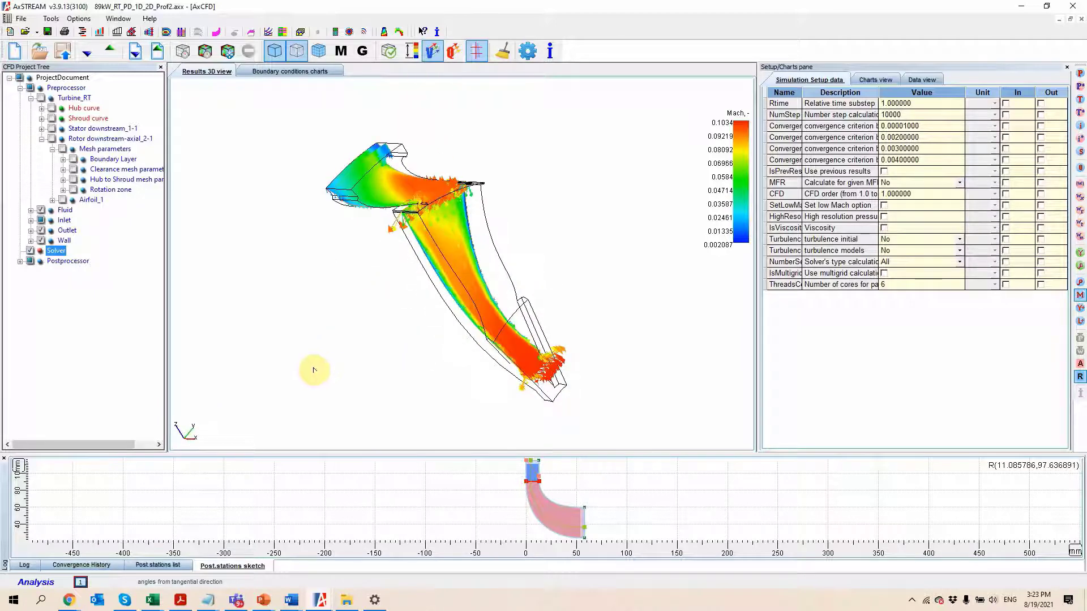